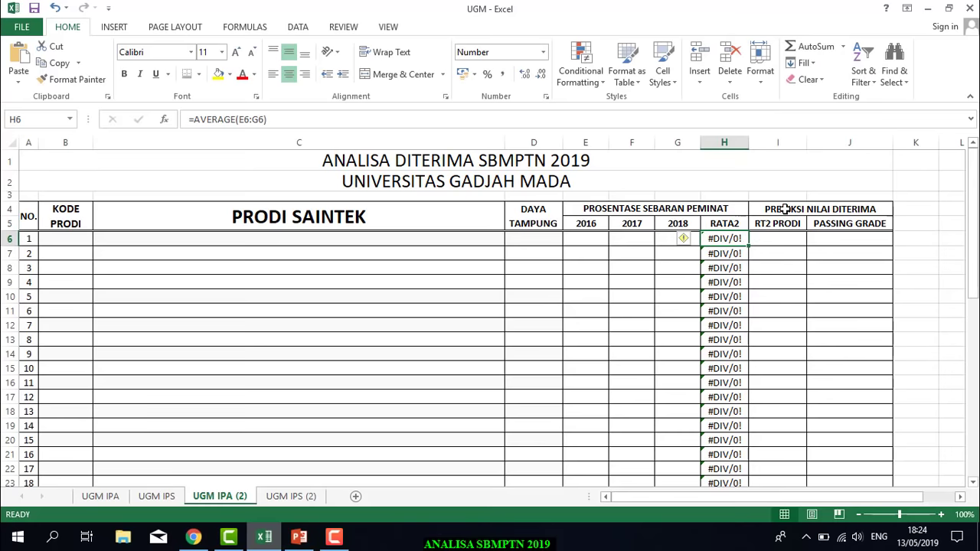
Copy BIOLOGI's code, name and 2019 capacity from the SBMPTN website in Chrome into B6:D6 of Excel's UGM IPA (2) sheet.
drag(786, 209, 885, 220)
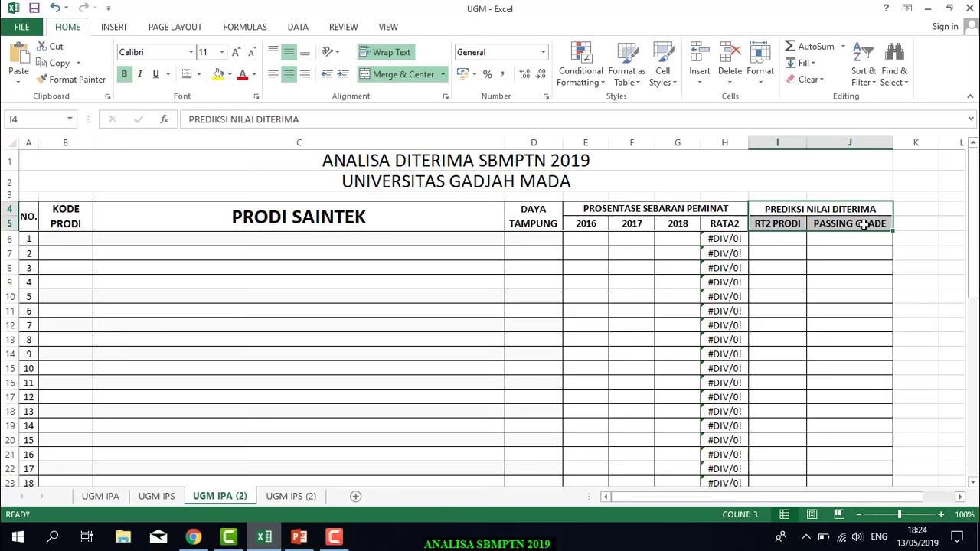
click(67, 239)
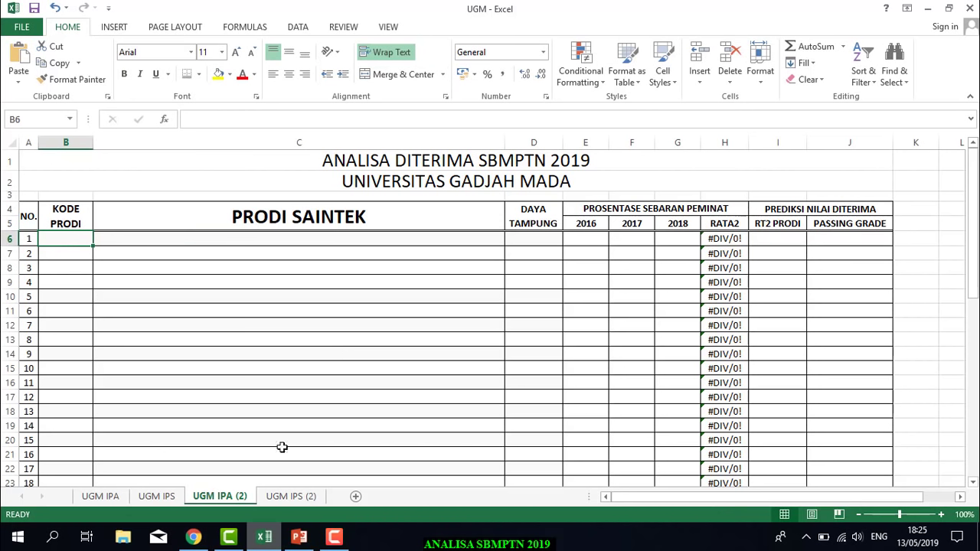
click(193, 538)
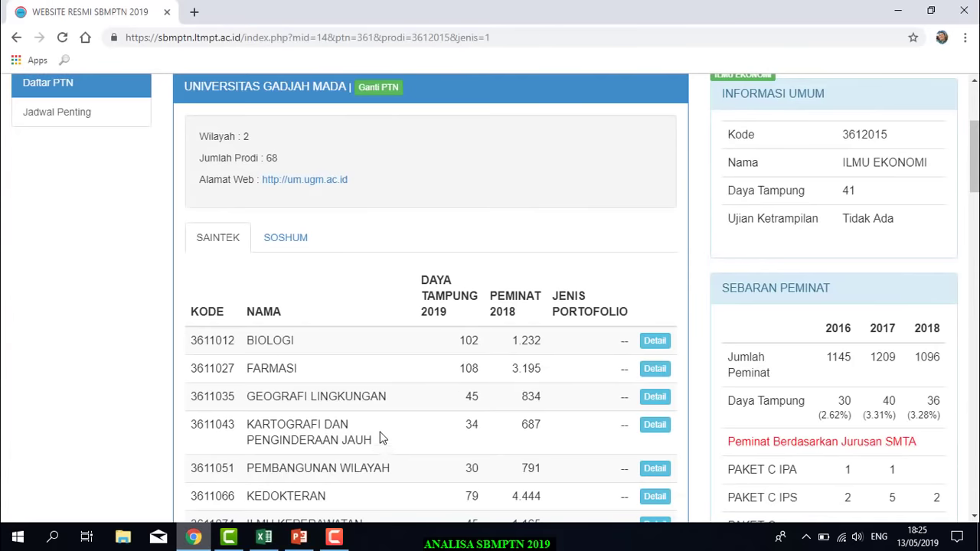
scroll(342, 342, up, 1)
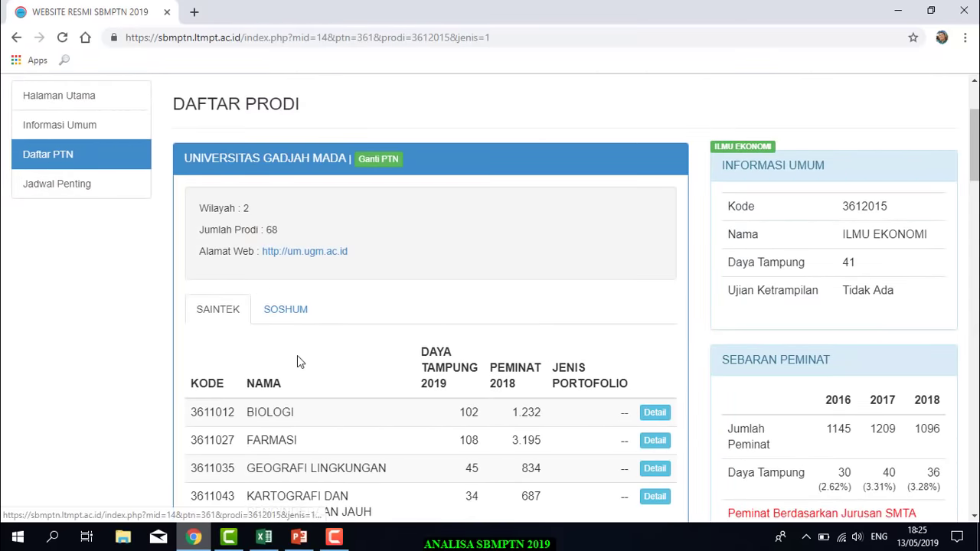
scroll(297, 355, down, 1)
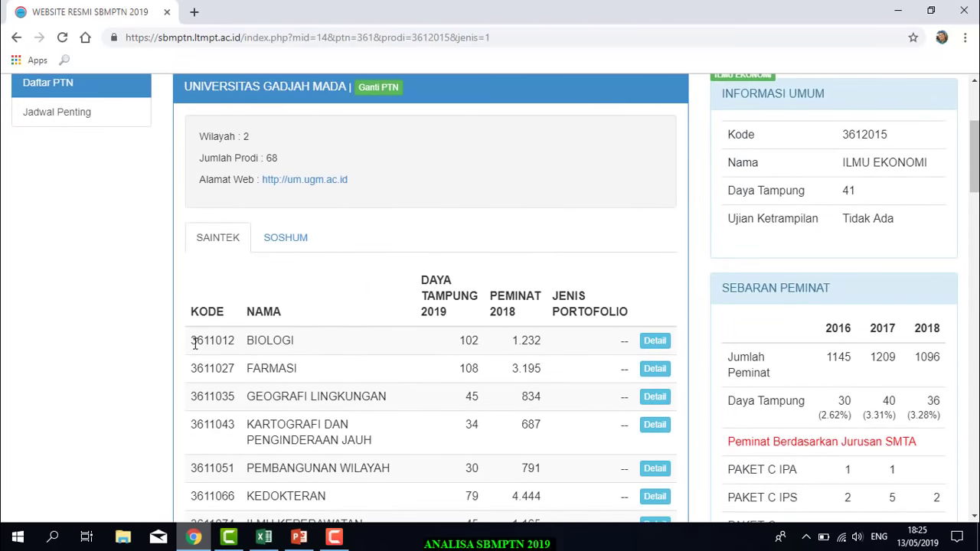
drag(205, 342, 483, 344)
right_click(283, 342)
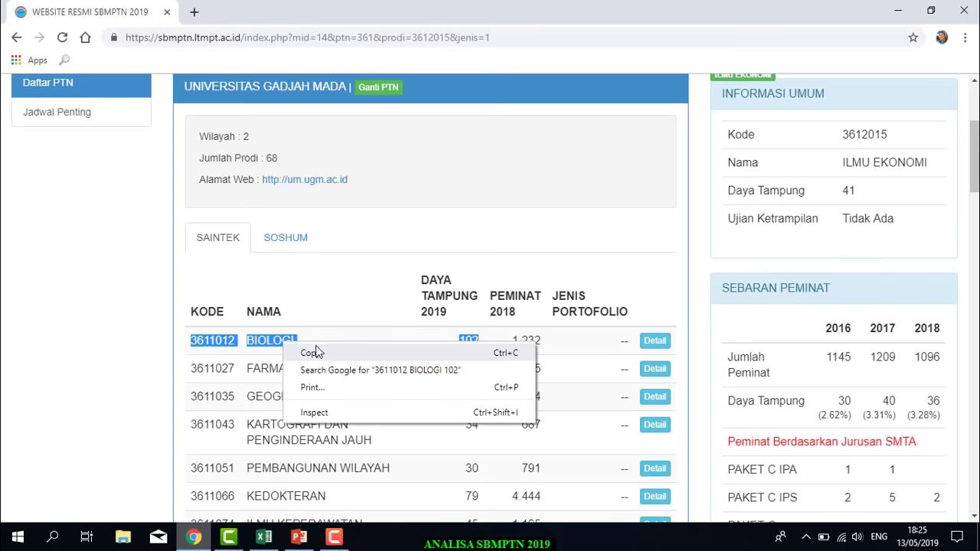
click(320, 356)
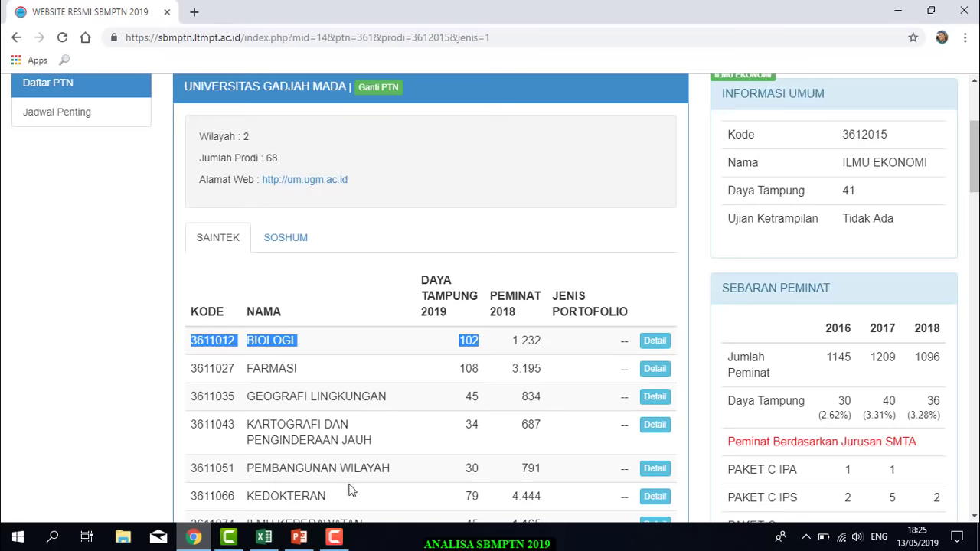
click(264, 536)
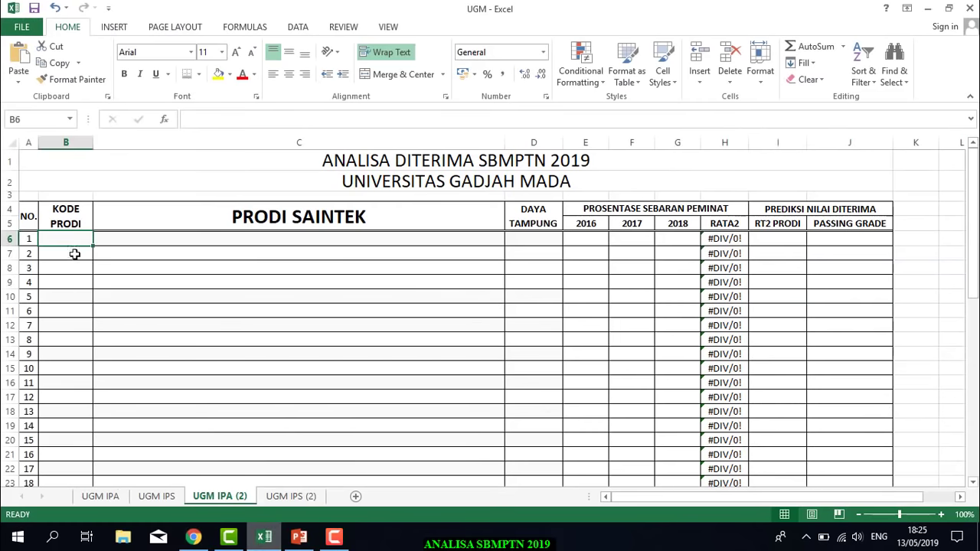
click(31, 58)
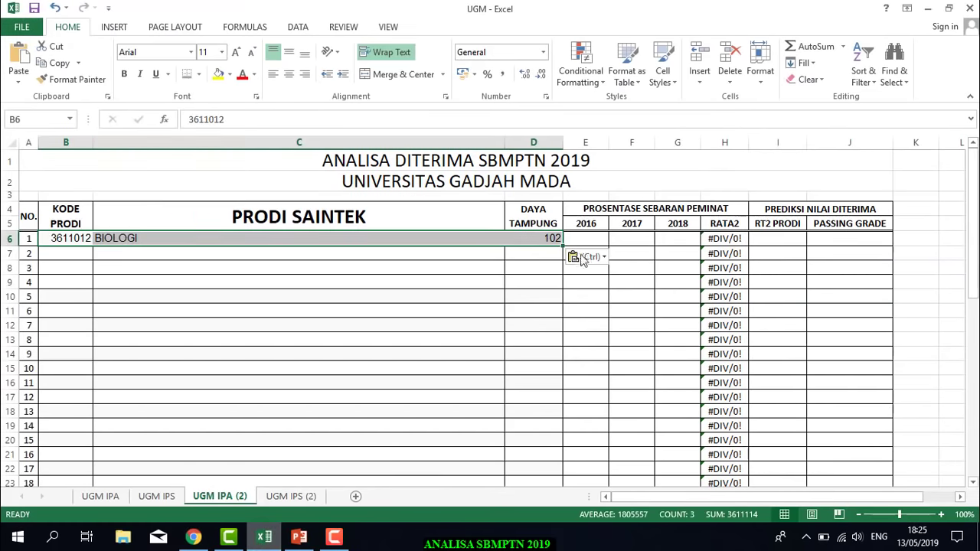
Open BIOLOGI's details on the SBMPTN website in Chrome and enter its 2016 percentage, 5,51, in E6 of the Excel sheet.
click(194, 537)
click(658, 341)
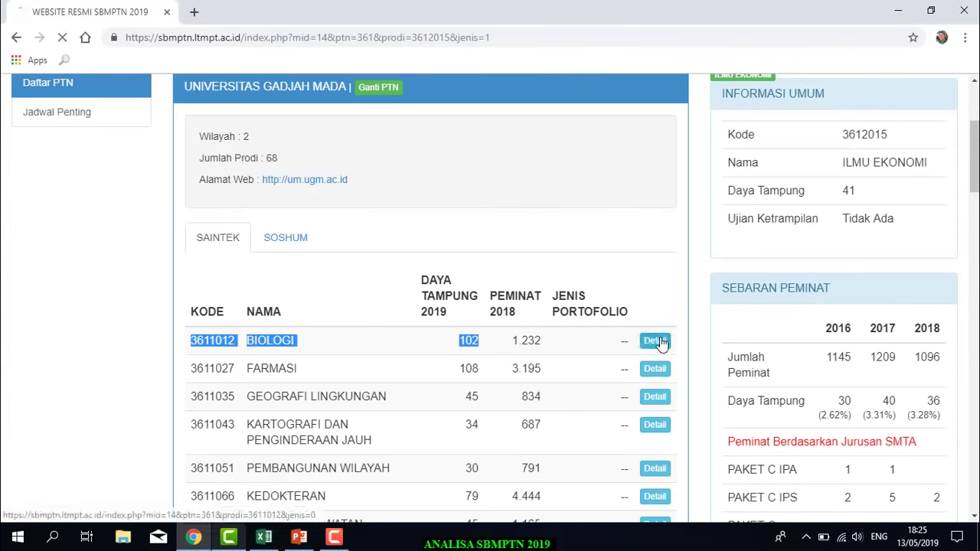
scroll(660, 338, down, 3)
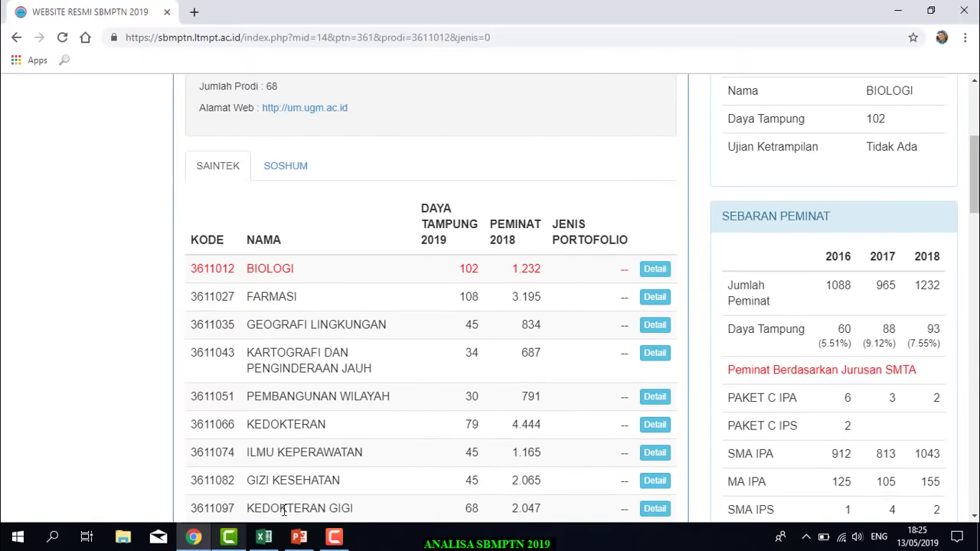
click(264, 536)
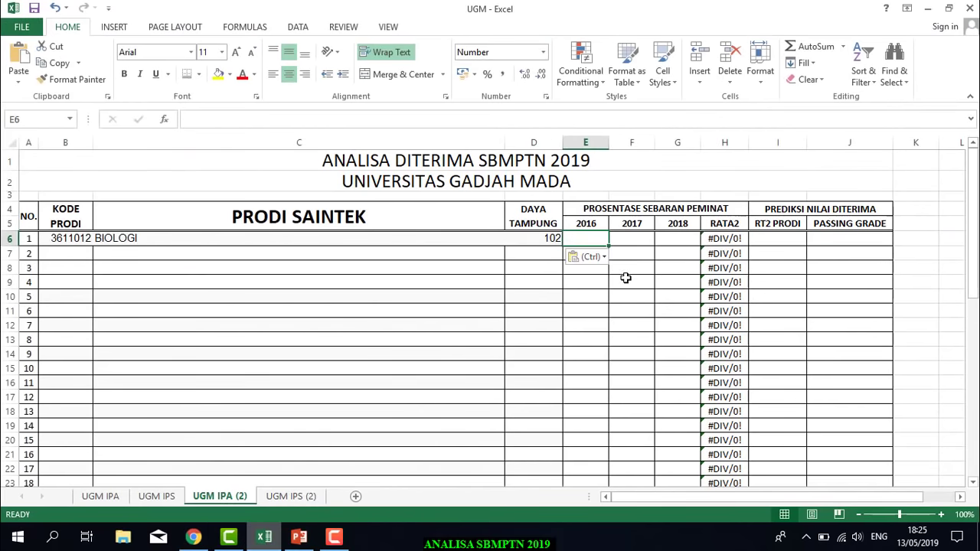
text(5,5)
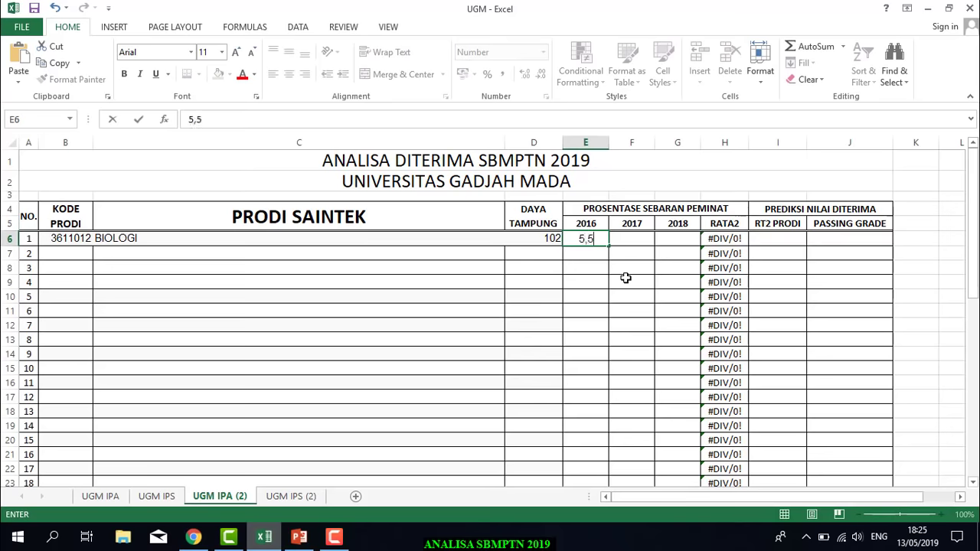
text(1)
key(Tab)
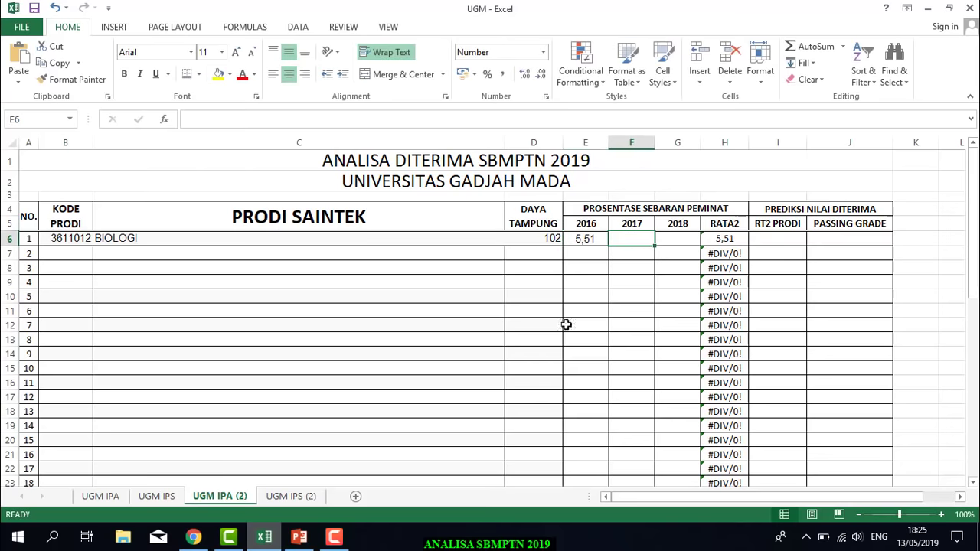
Check BIOLOGI's 2017 percentage on the website and enter 9,12 in cell F6 of the Excel sheet.
click(196, 538)
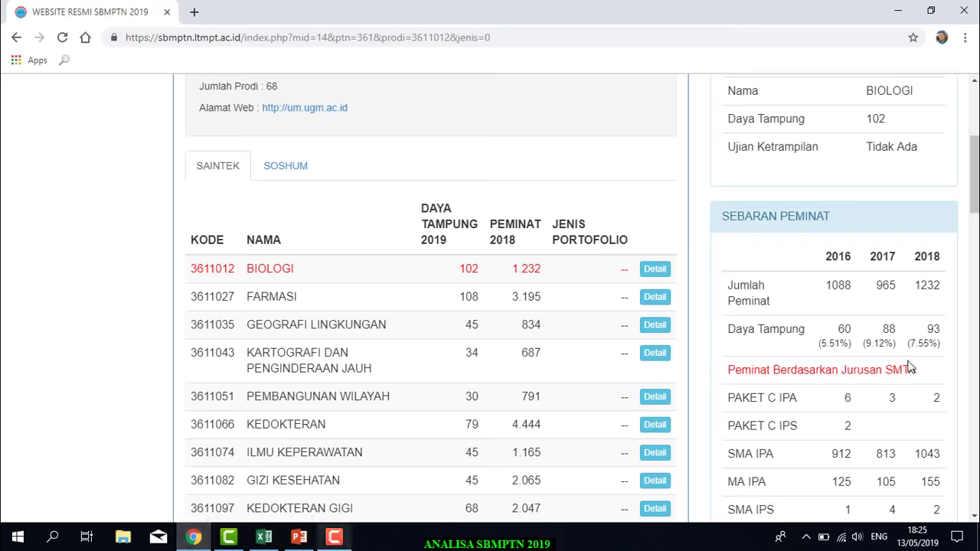
click(263, 536)
text(9)
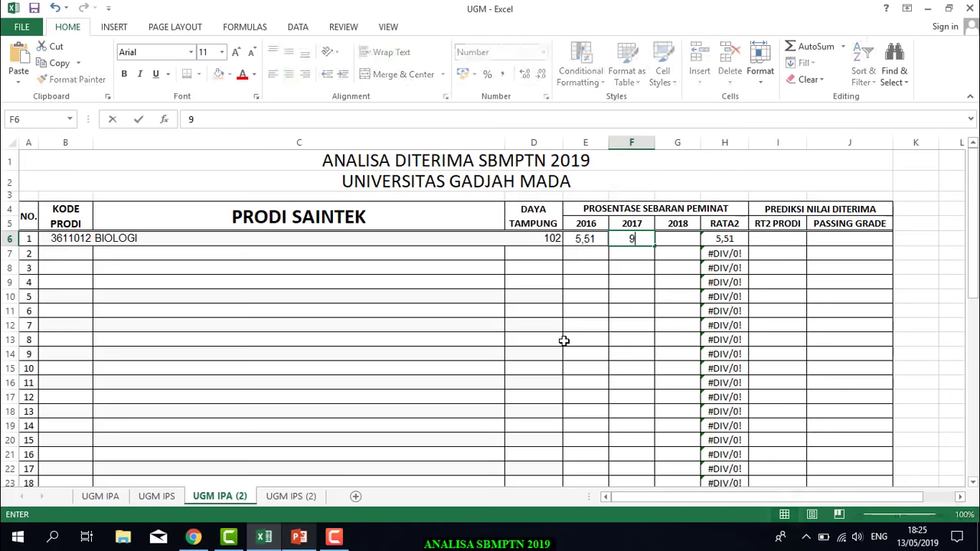
text(,12)
key(Tab)
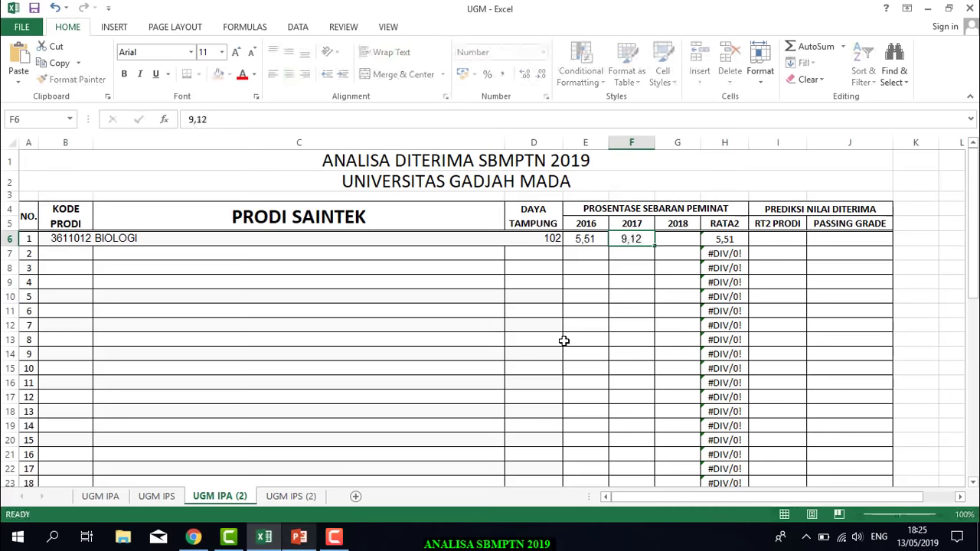
Check BIOLOGI's 2018 percentage on the website and enter 7,55 in cell G6 of the Excel sheet.
click(193, 536)
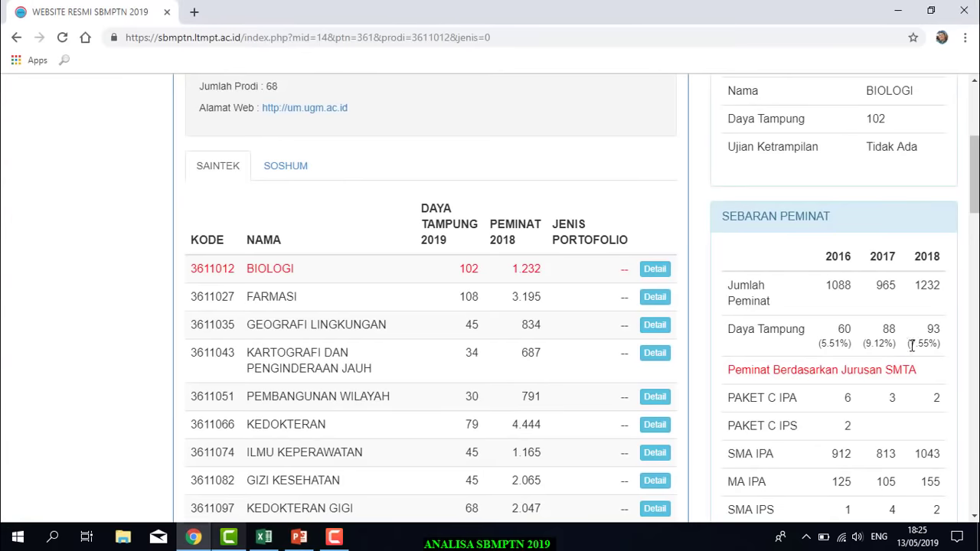
click(263, 536)
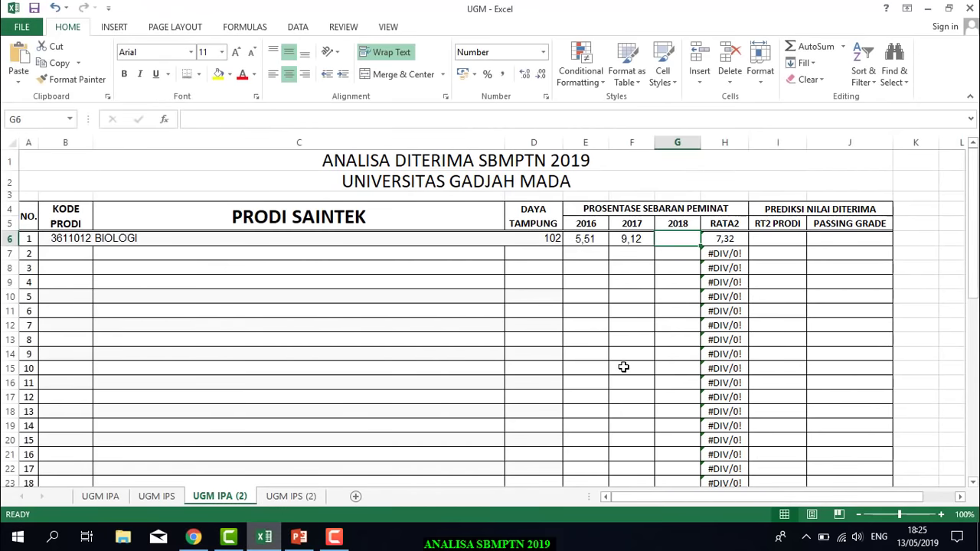
text(7,55)
click(639, 350)
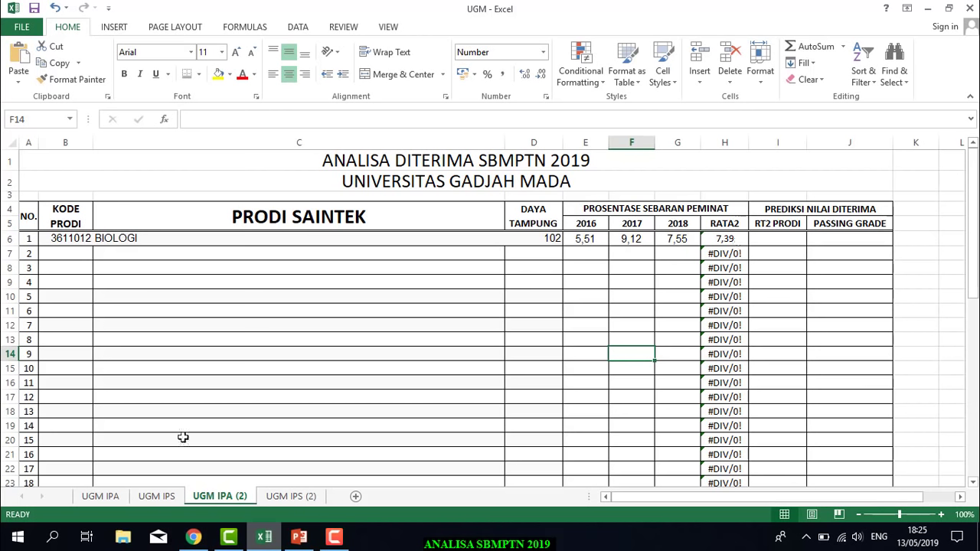
Examine the website's remaining SAINTEK programmes from FARMASI to ILMU AKTUARIA, glancing at Excel's UGM IPA sheet in between.
click(194, 536)
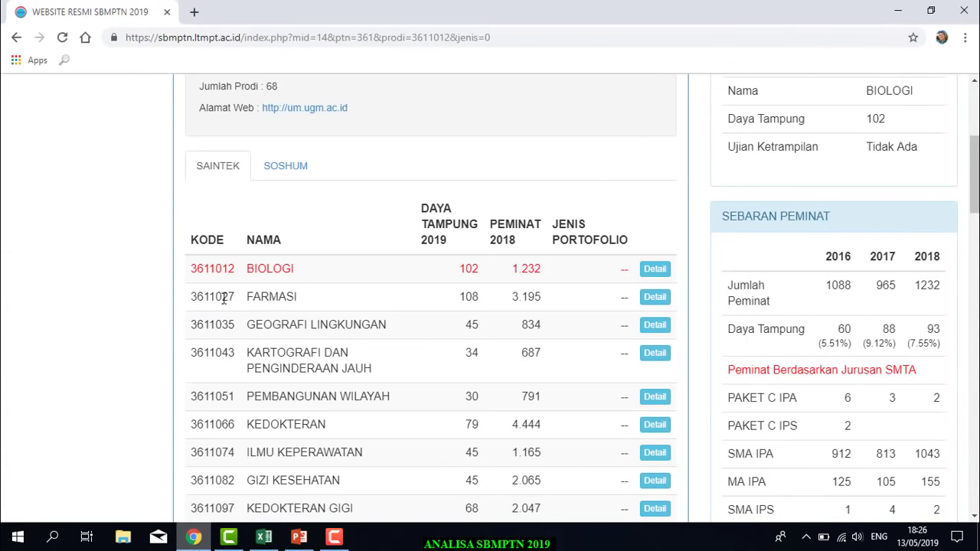
drag(192, 297, 326, 304)
drag(191, 330, 392, 330)
drag(189, 353, 367, 364)
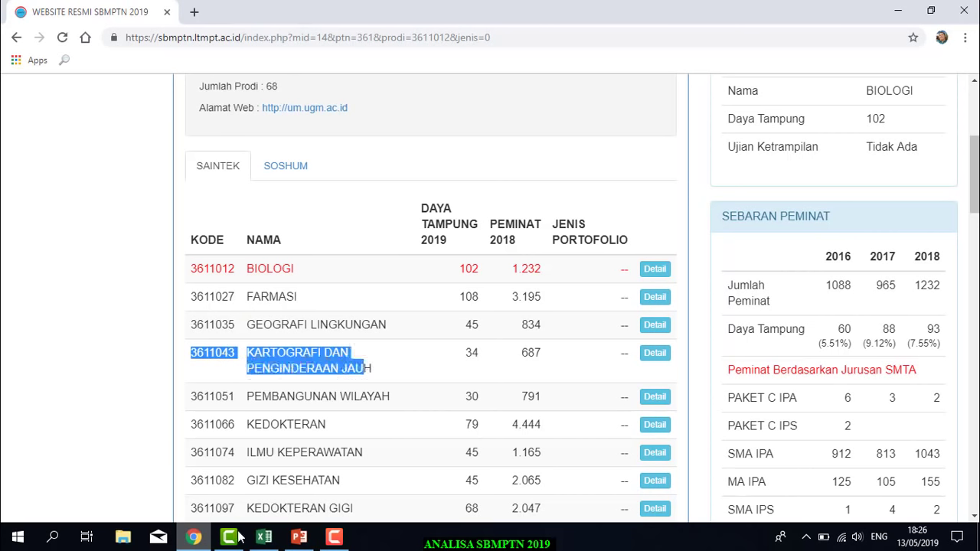
click(264, 536)
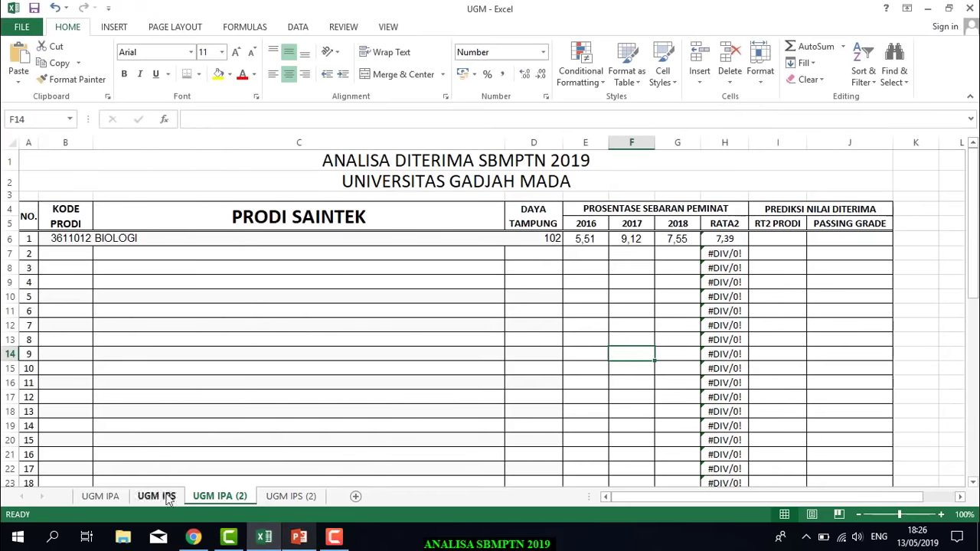
click(100, 496)
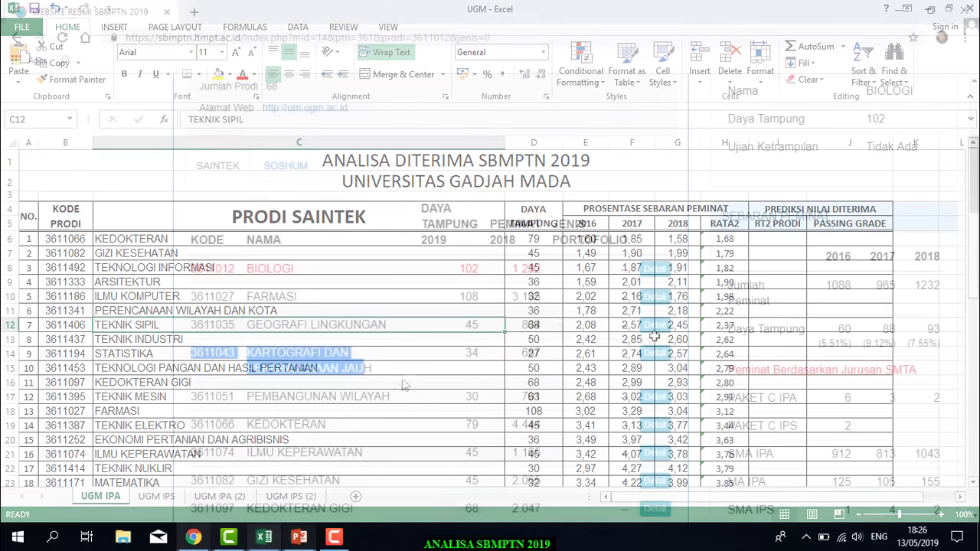
click(364, 388)
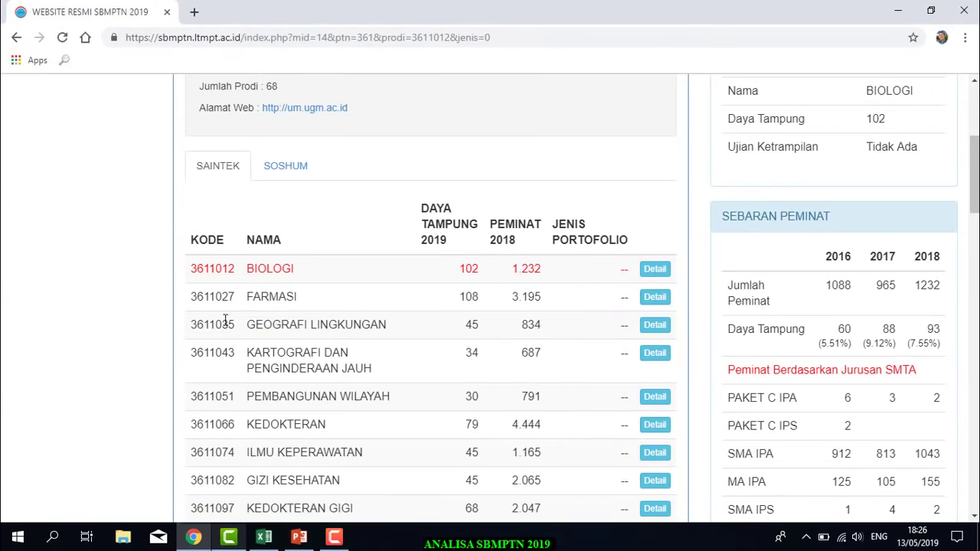
scroll(246, 389, down, 15)
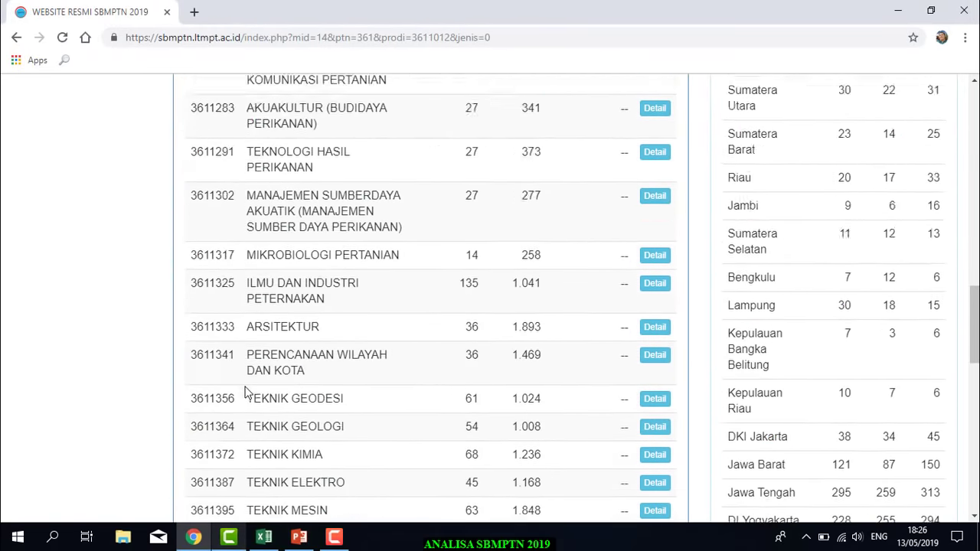
scroll(246, 388, down, 5)
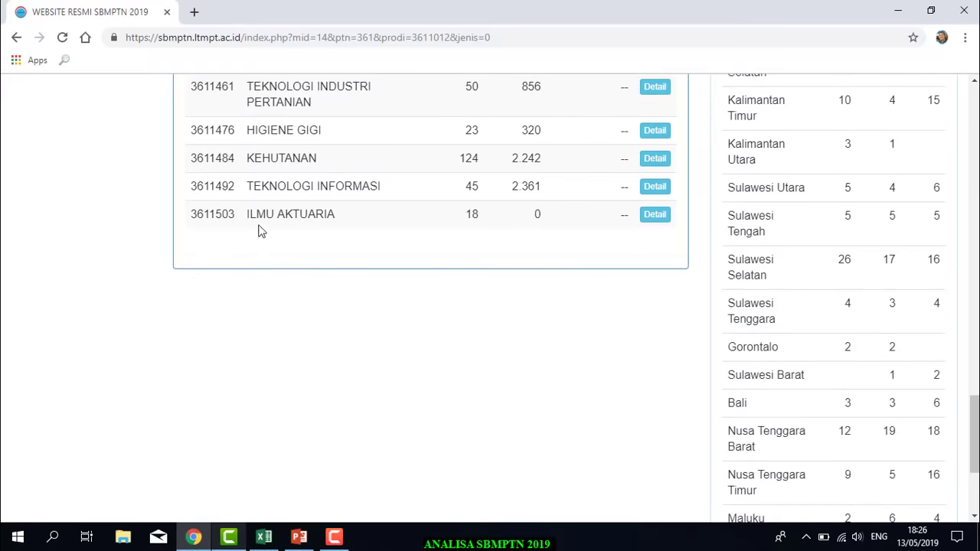
drag(250, 213, 341, 216)
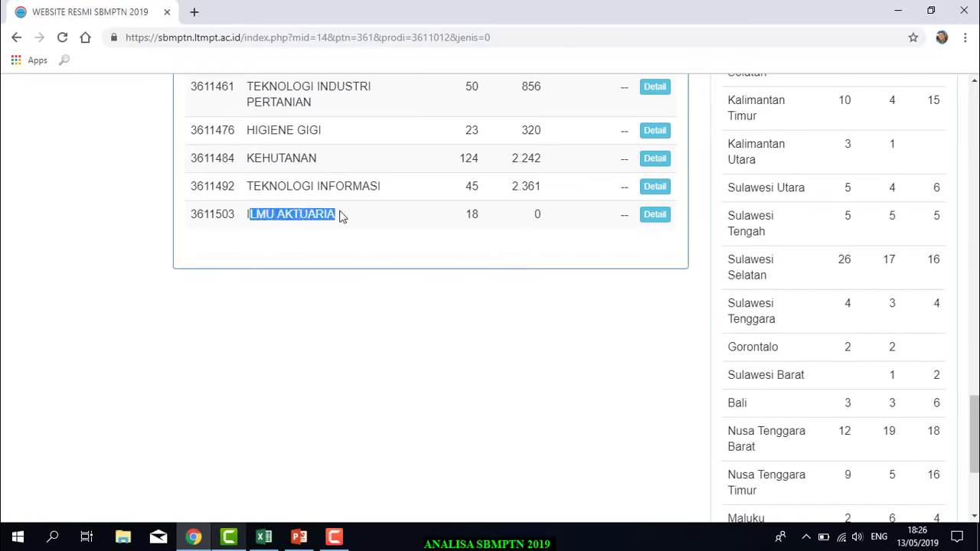
drag(191, 219, 476, 217)
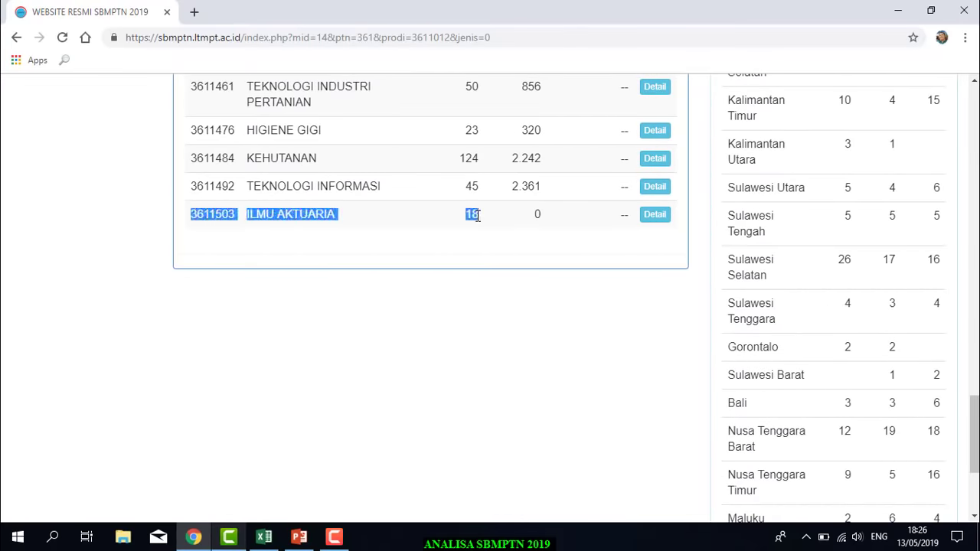
Switch to Excel and review the filled-in UGM IPA programme list from BIOLOGI to ILMU AKTUARIA.
click(263, 537)
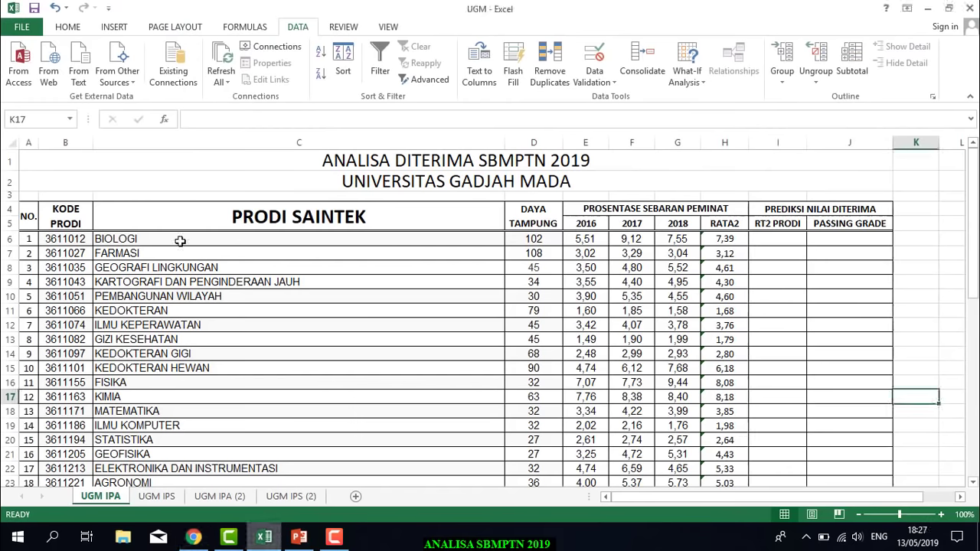
scroll(168, 222, down, 4)
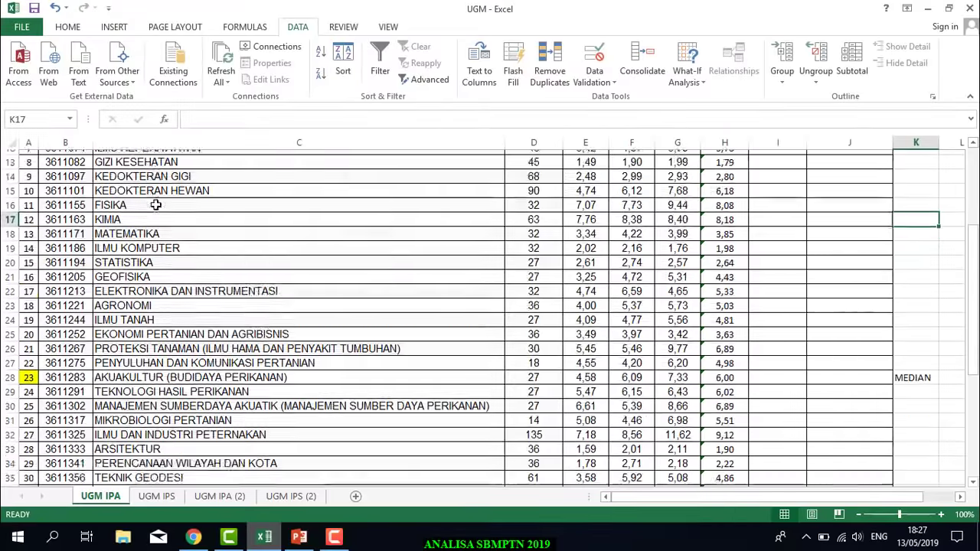
scroll(155, 215, down, 6)
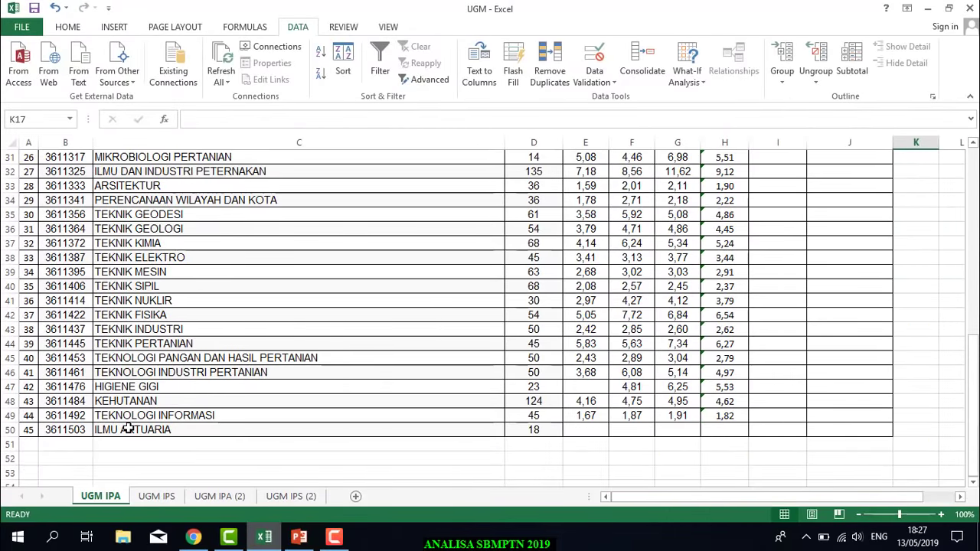
click(128, 429)
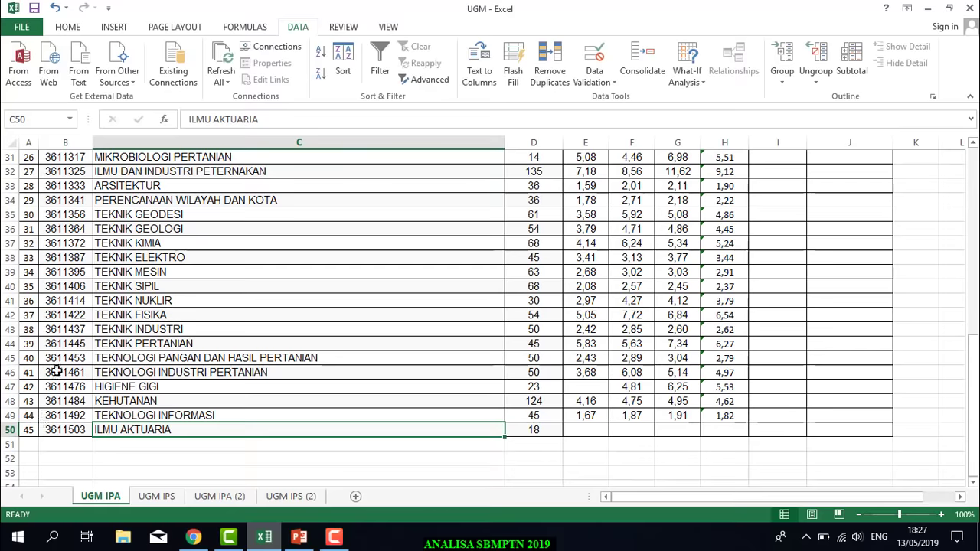
scroll(60, 358, up, 1)
scroll(60, 358, up, 4)
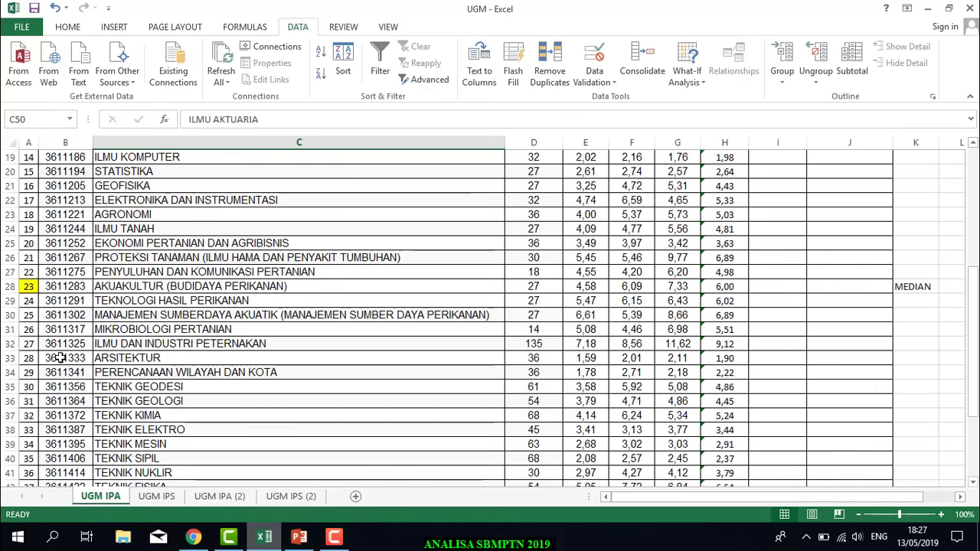
scroll(60, 358, up, 5)
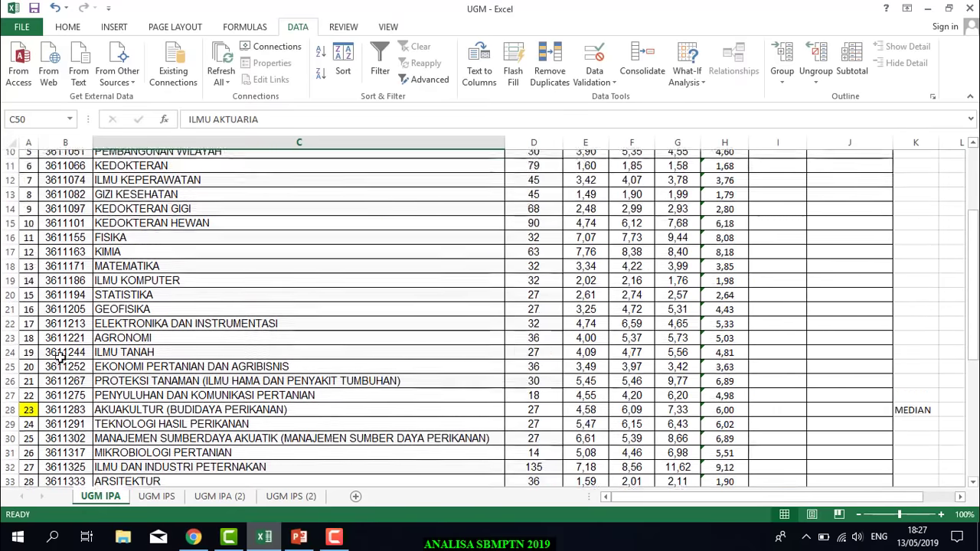
Fill the MEDIAN label cell K28, beside programme number 23, with yellow.
scroll(60, 358, down, 3)
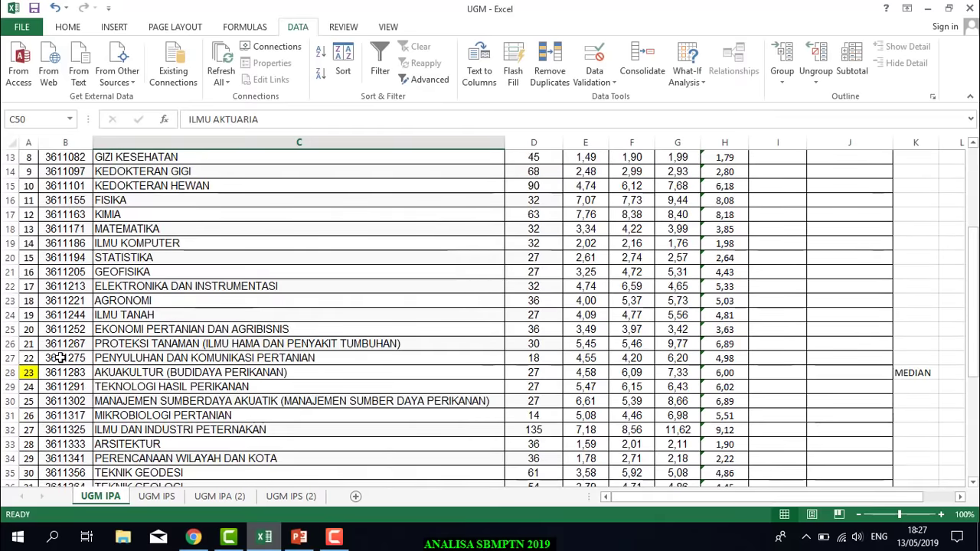
click(29, 372)
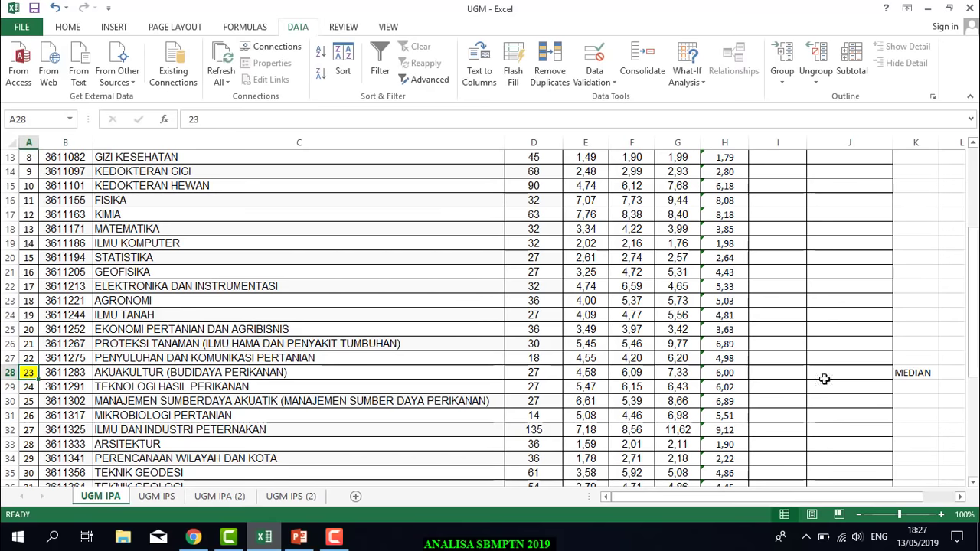
click(916, 372)
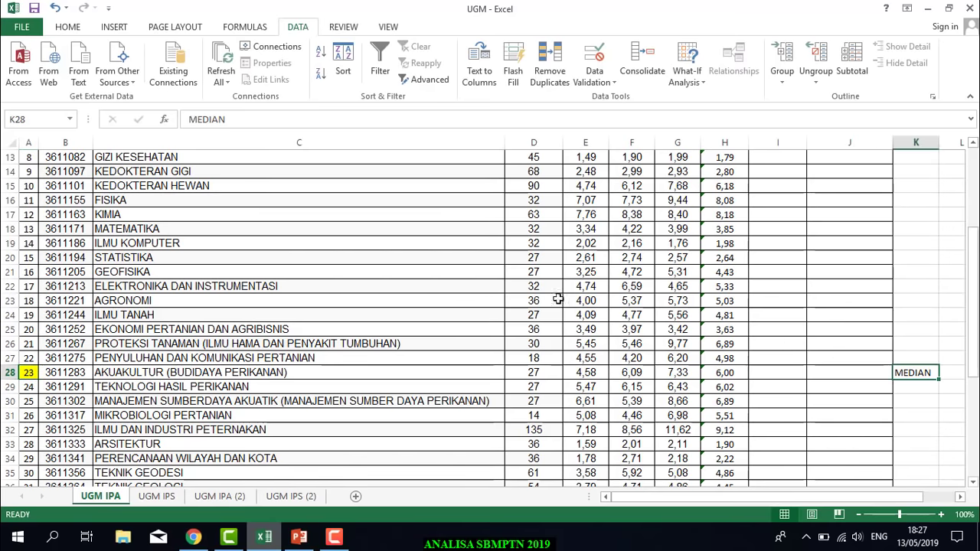
click(74, 27)
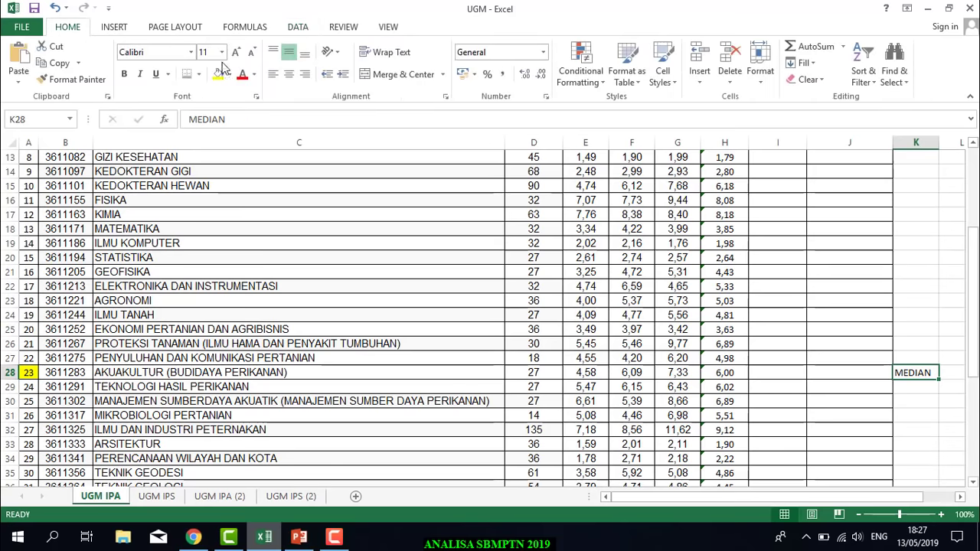
click(218, 73)
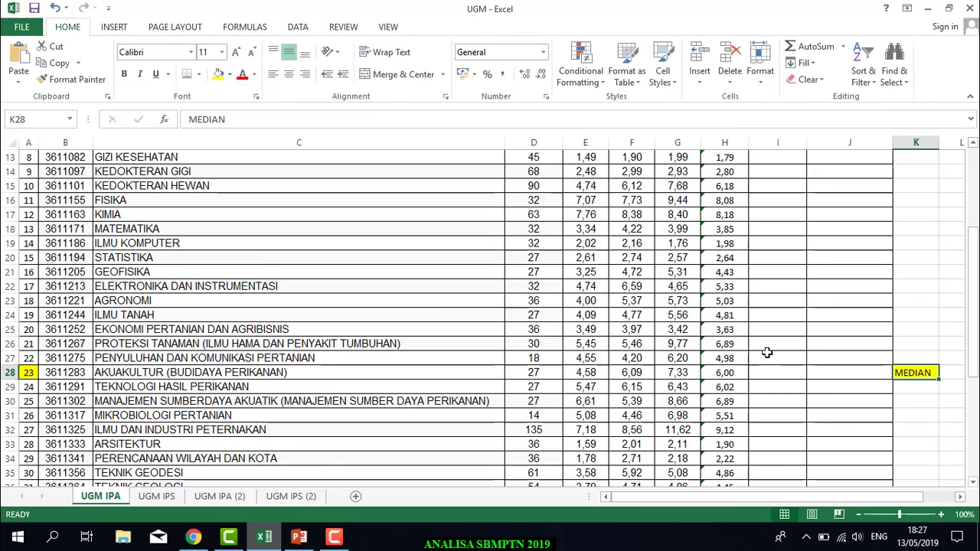
Sort the programme data in B6:H49 by column H values from smallest to largest, leaving out ILMU AKTUARIA.
scroll(766, 350, up, 3)
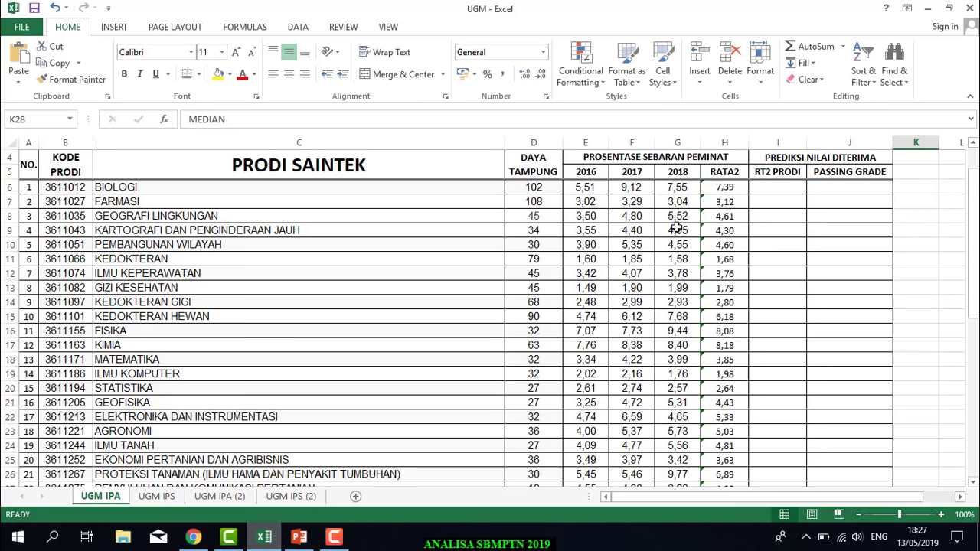
drag(52, 187, 708, 417)
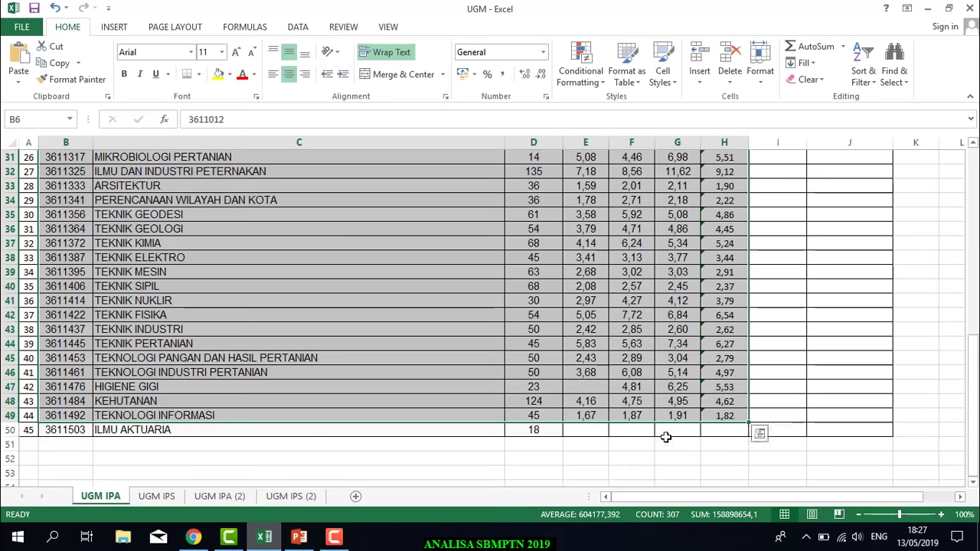
scroll(650, 436, up, 10)
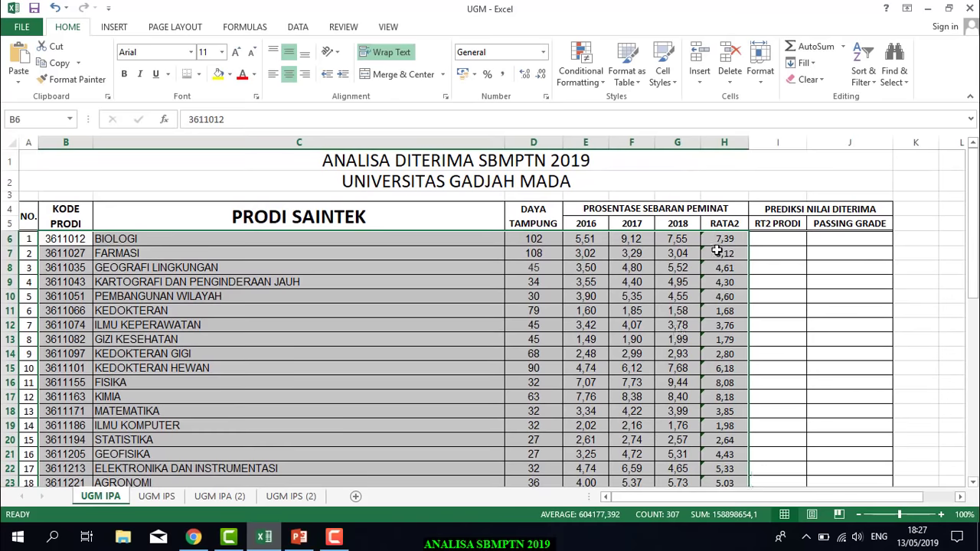
click(298, 29)
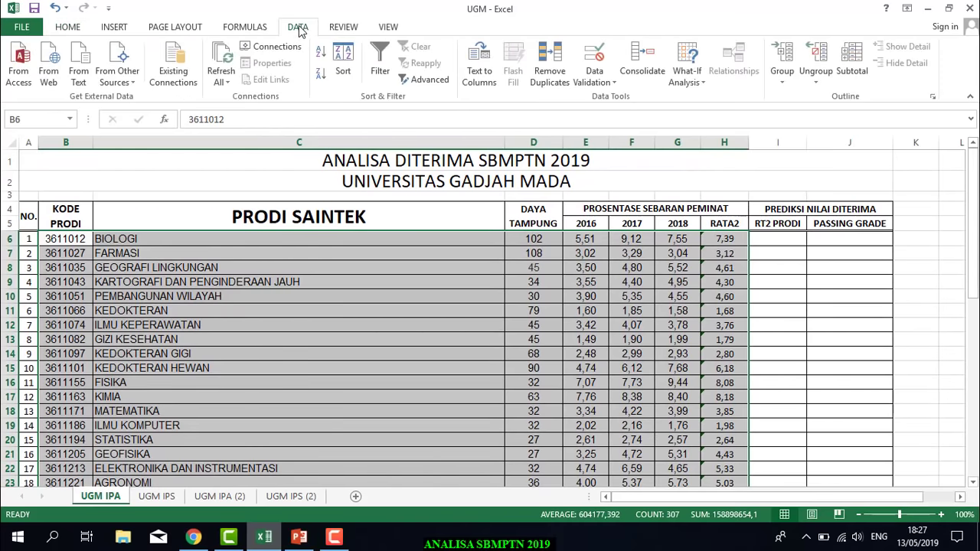
click(343, 60)
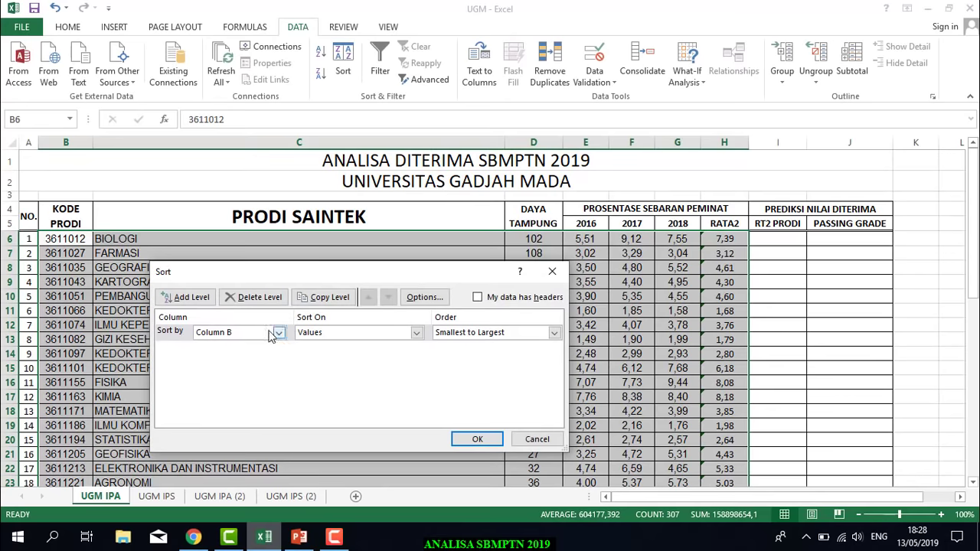
click(279, 333)
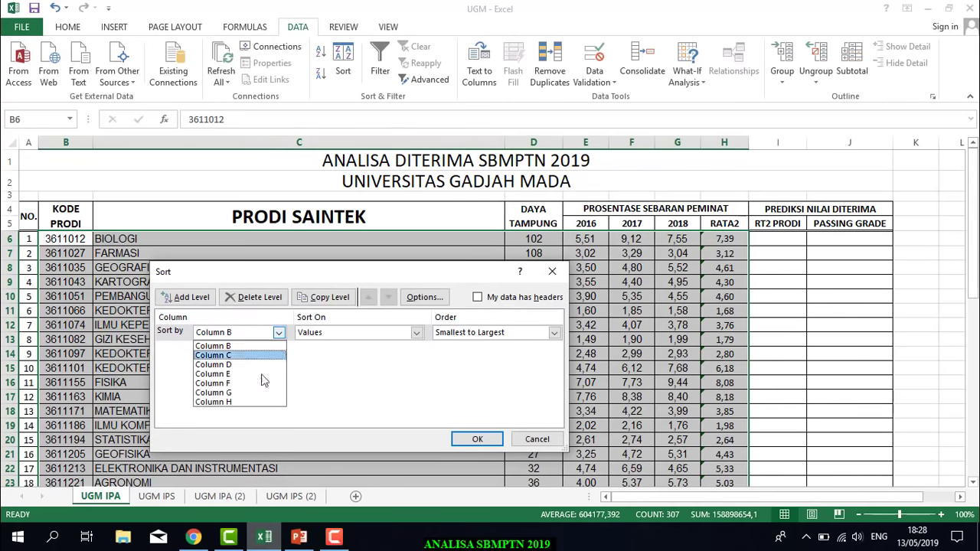
click(251, 402)
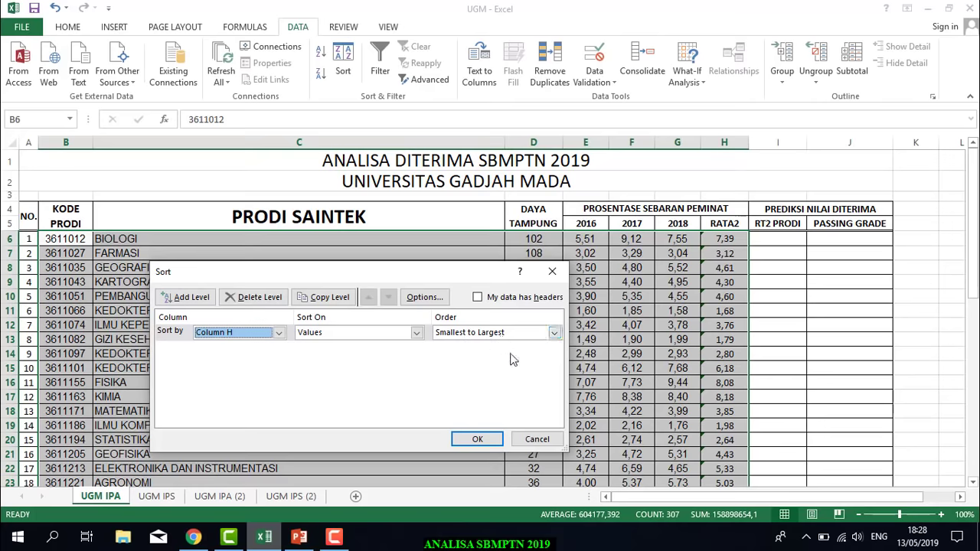
click(475, 439)
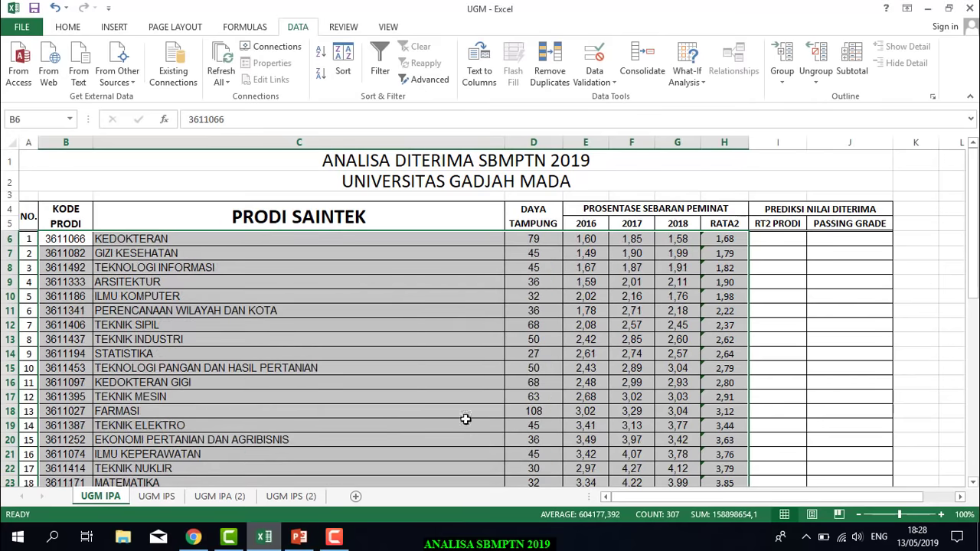
Examine the sorted list's first five programmes, KEDOKTERAN to ILMU KOMPUTER, plus the ILMU DAN INDUSTRI PETERNAKAN row and HIGIENE GIGI's 2016 cell.
click(773, 240)
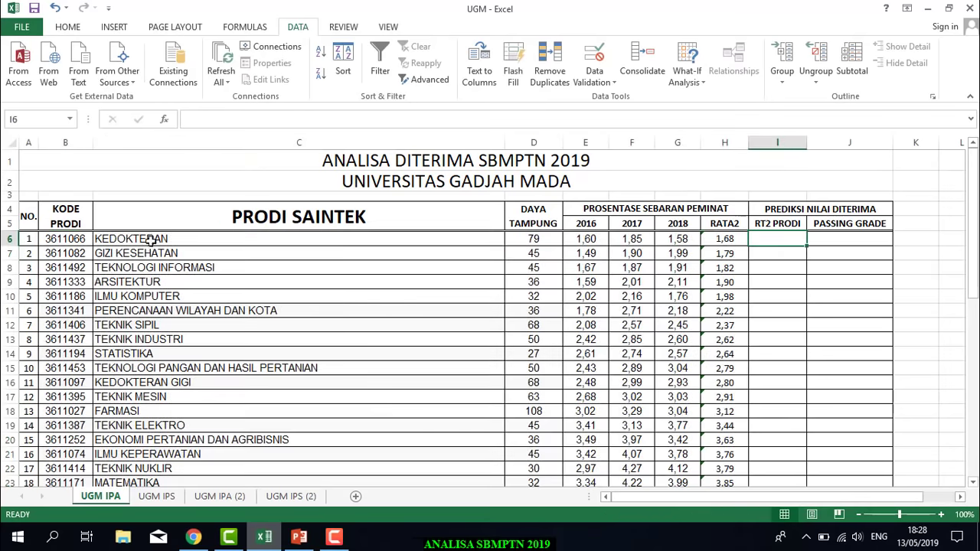
click(16, 239)
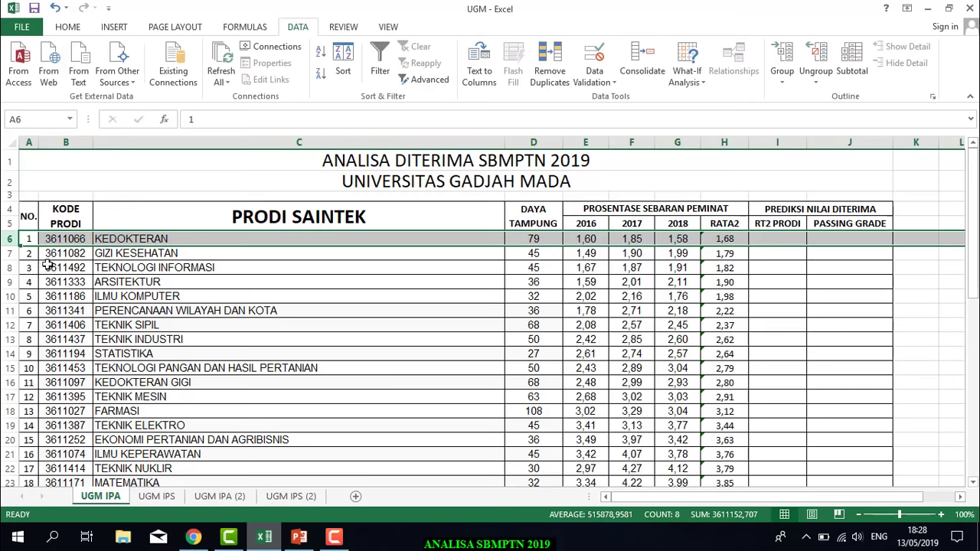
click(9, 253)
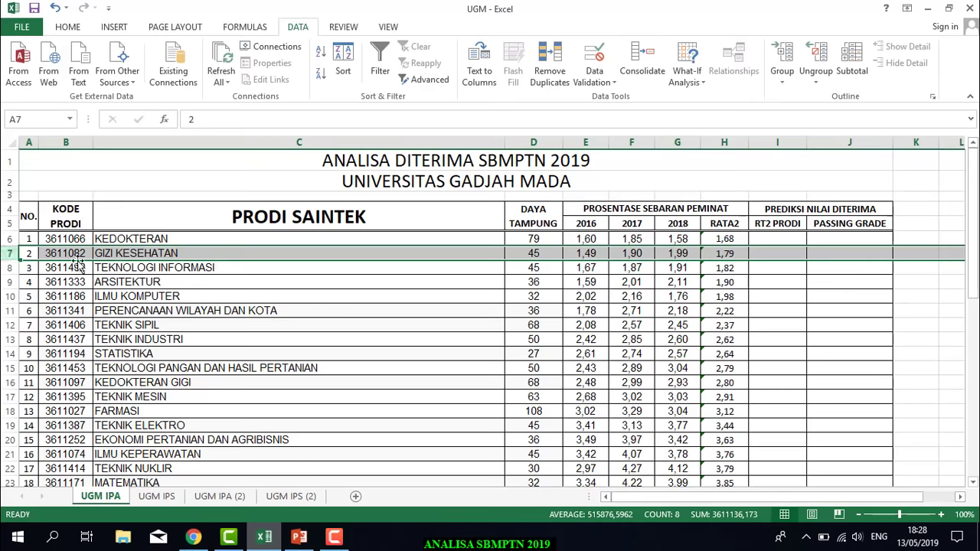
click(7, 267)
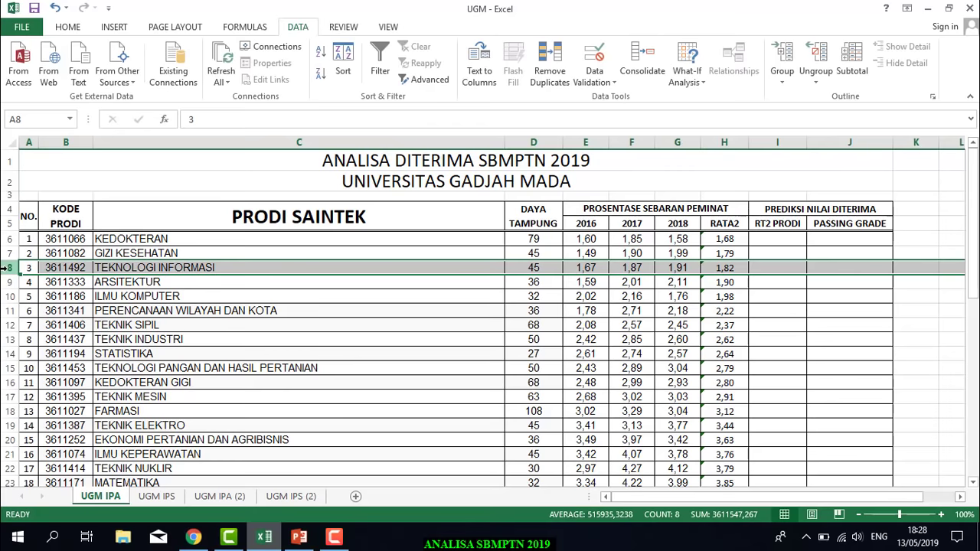
click(6, 282)
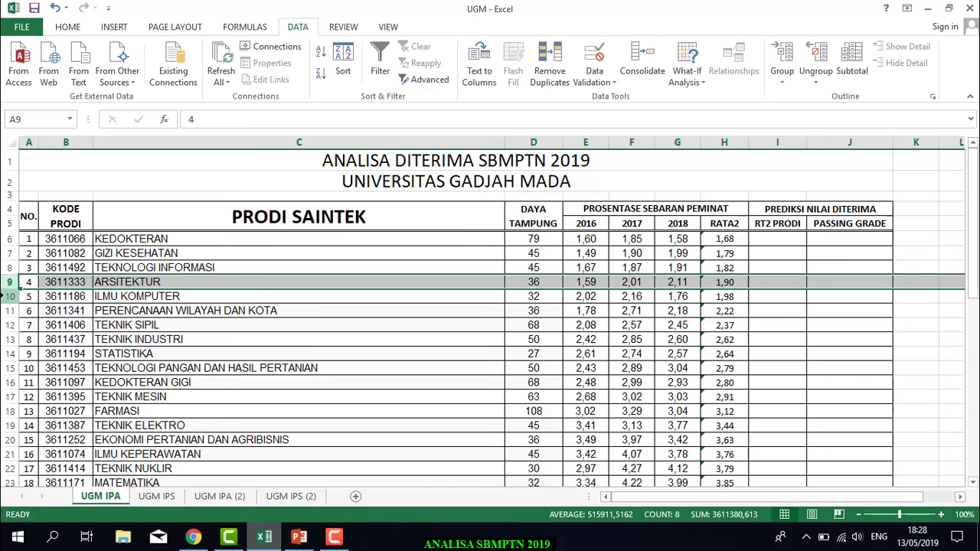
click(7, 297)
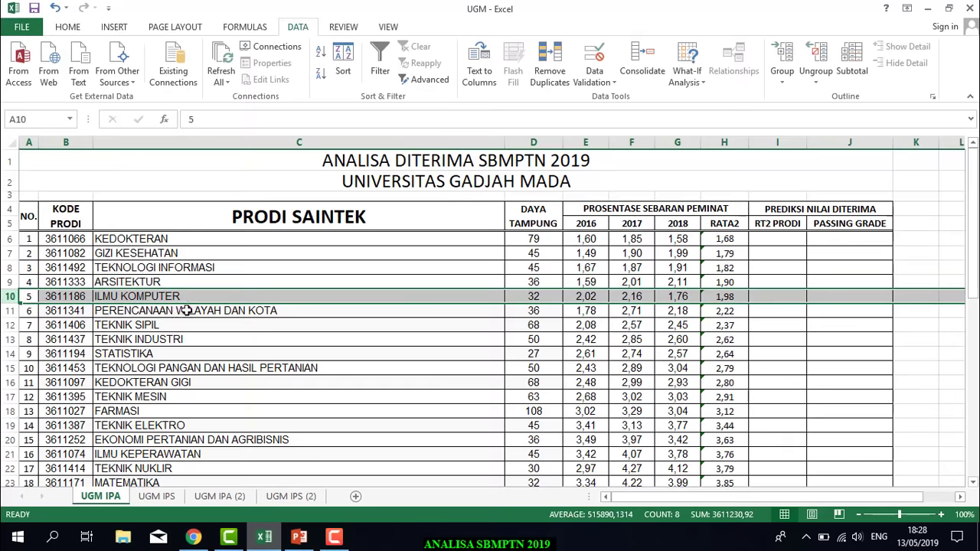
scroll(344, 304, down, 12)
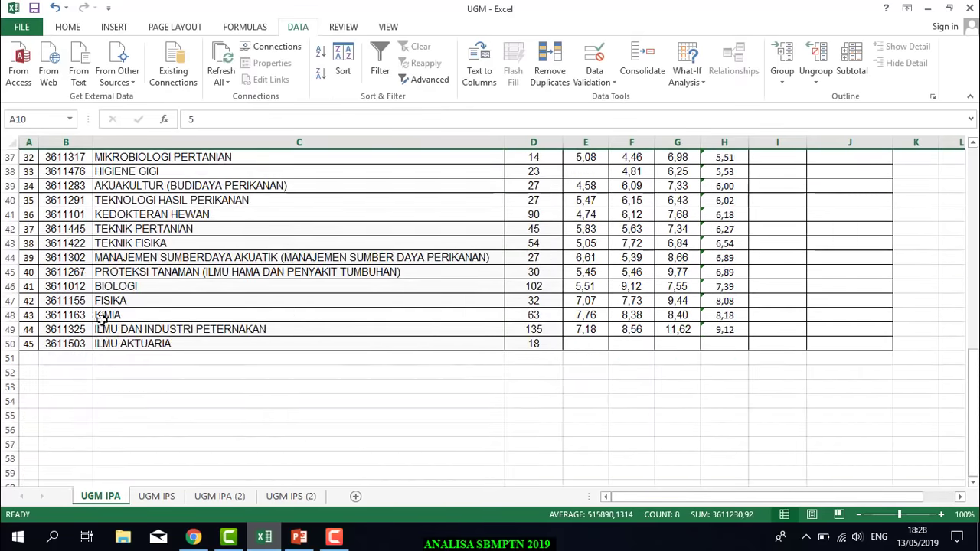
click(9, 329)
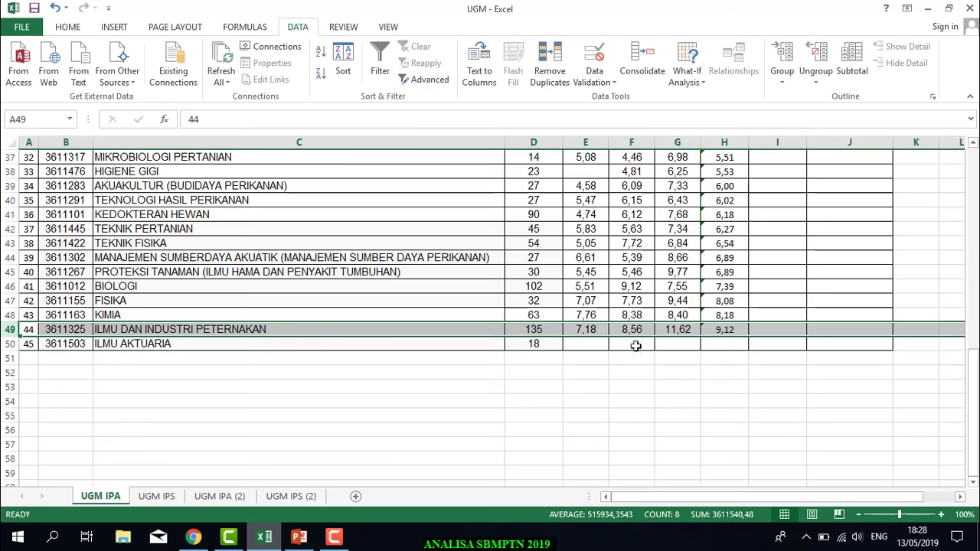
scroll(500, 391, up, 1)
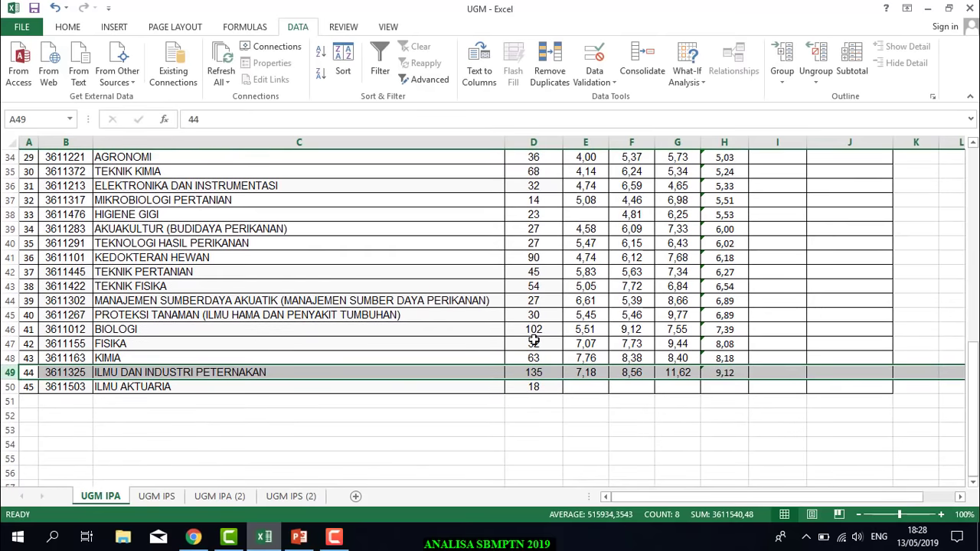
click(576, 214)
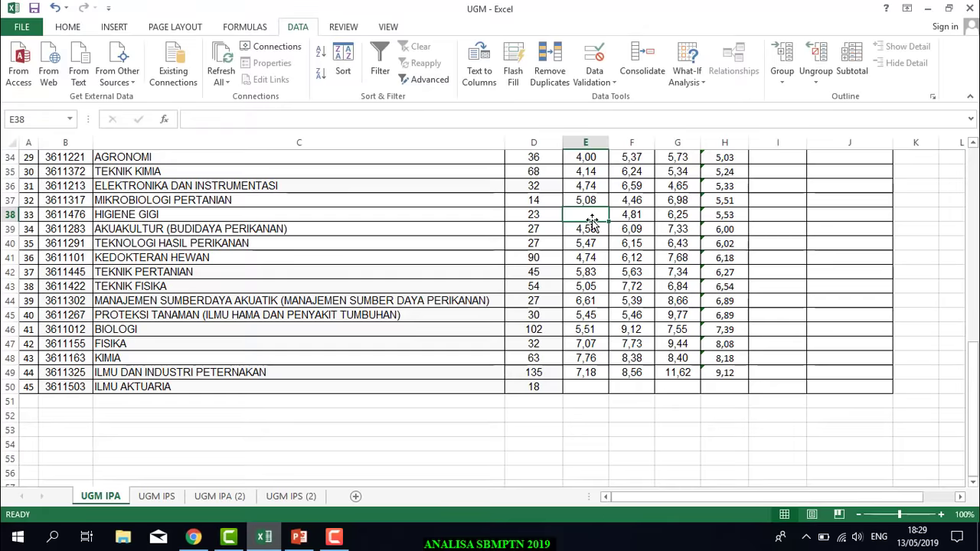
scroll(592, 222, up, 11)
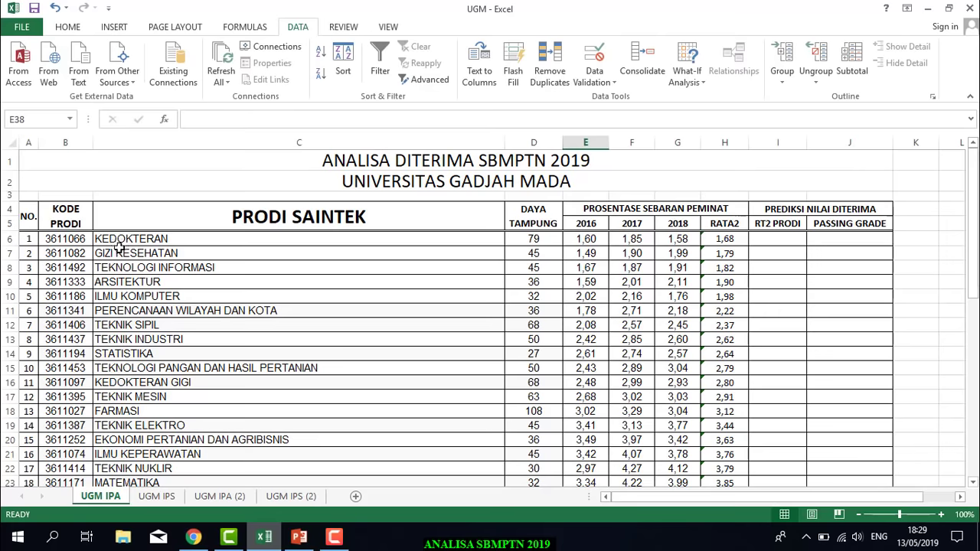
Highlight the entire median row 28, GEOGRAFI LINGKUNGAN, with a yellow fill.
scroll(119, 247, down, 4)
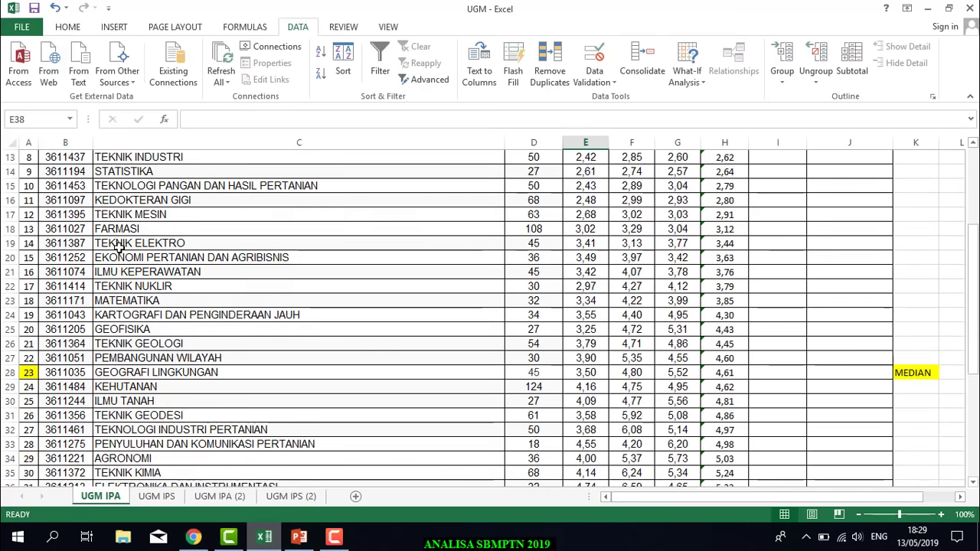
click(9, 372)
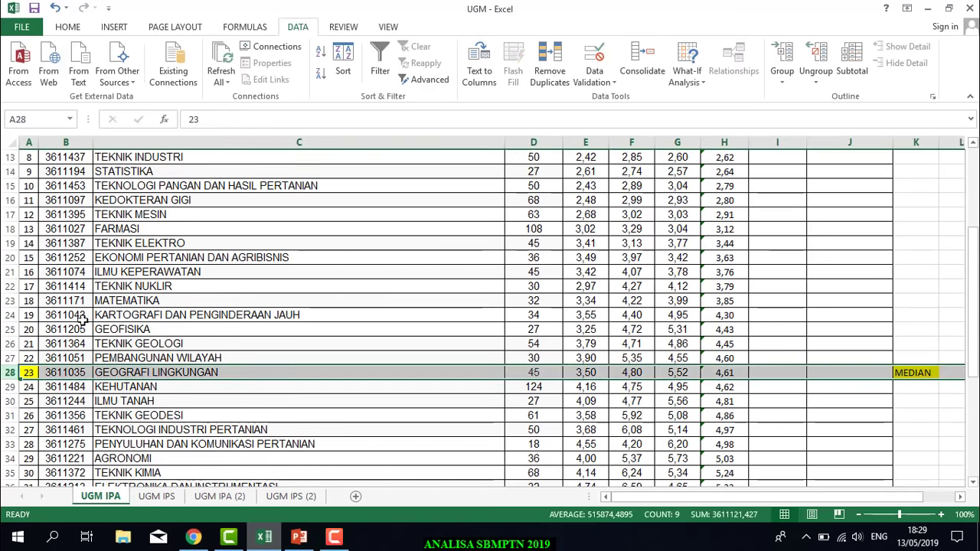
click(61, 27)
click(219, 74)
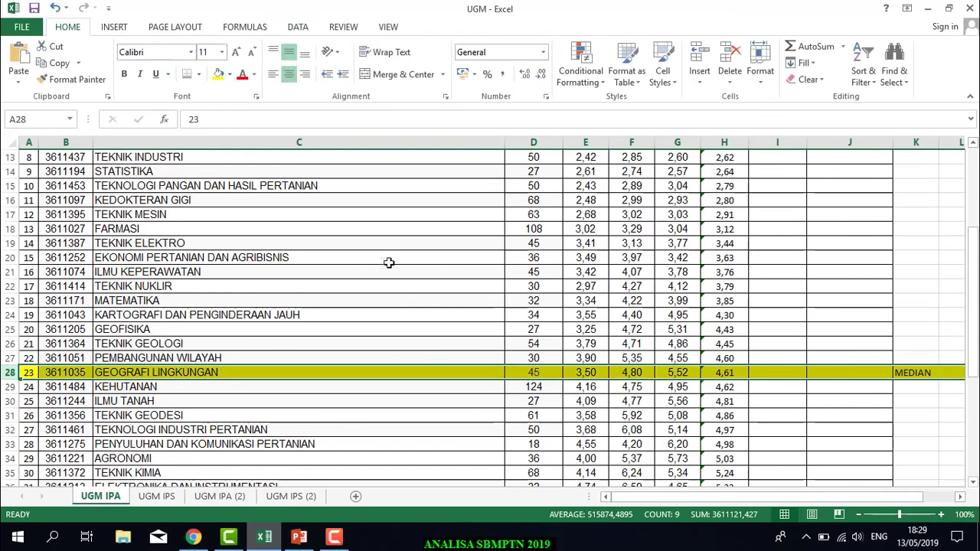
Check UGM's SAINTEK average on the PowerPoint slide and enter 632,79 as GEOGRAFI LINGKUNGAN's RT2 PRODI in cell I28 of the Excel sheet.
click(776, 370)
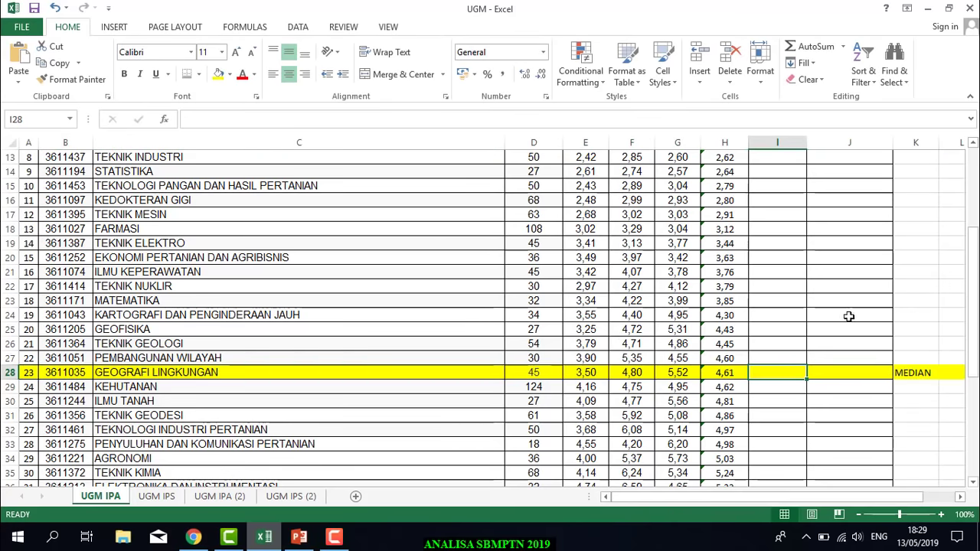
click(299, 538)
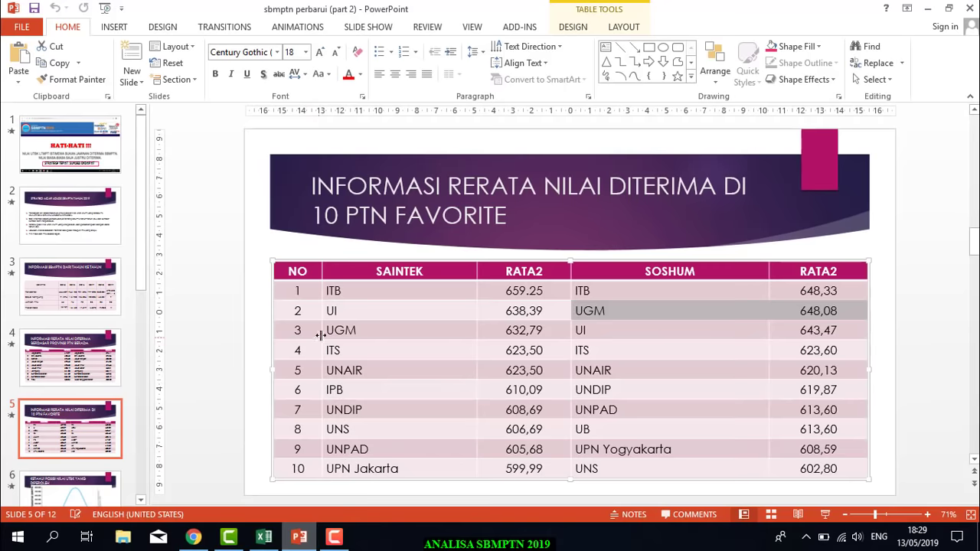
drag(329, 332, 524, 332)
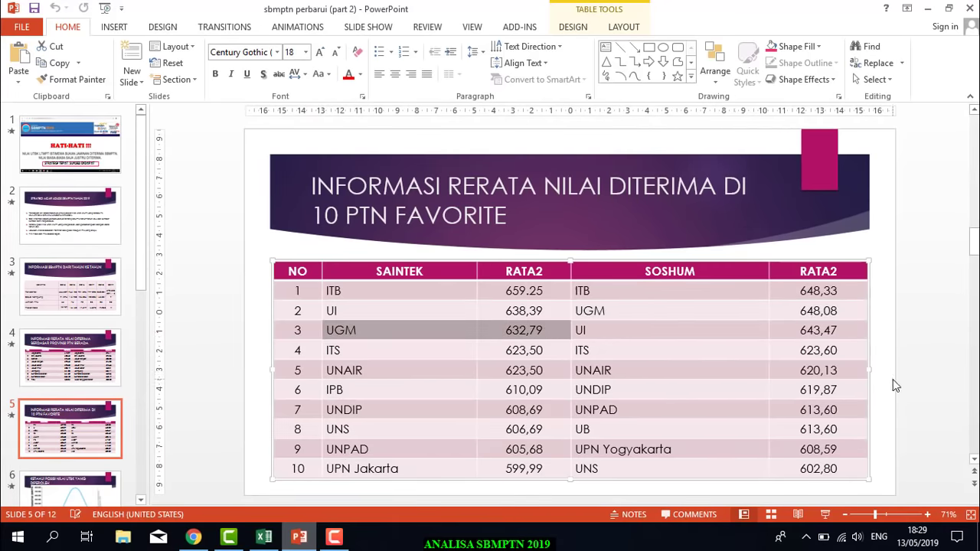
click(265, 535)
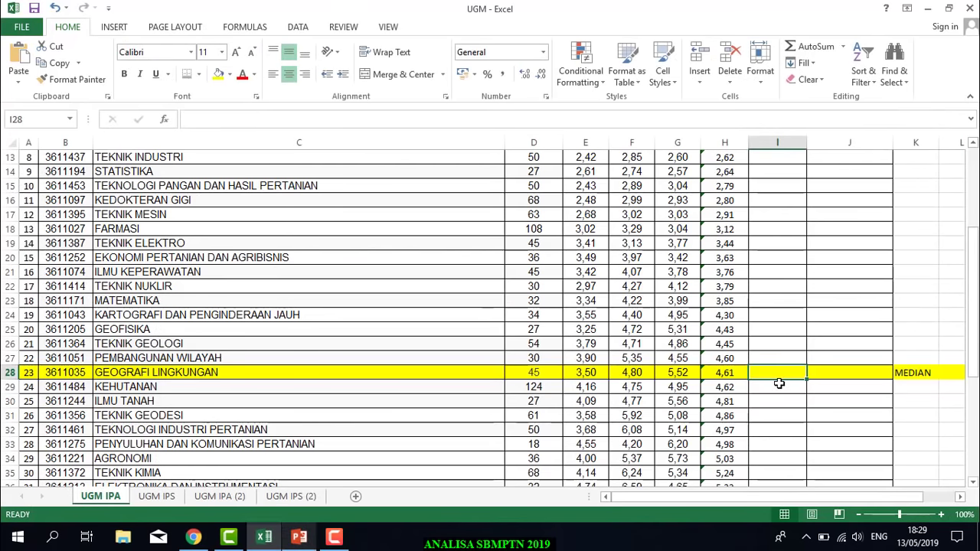
text(632,79)
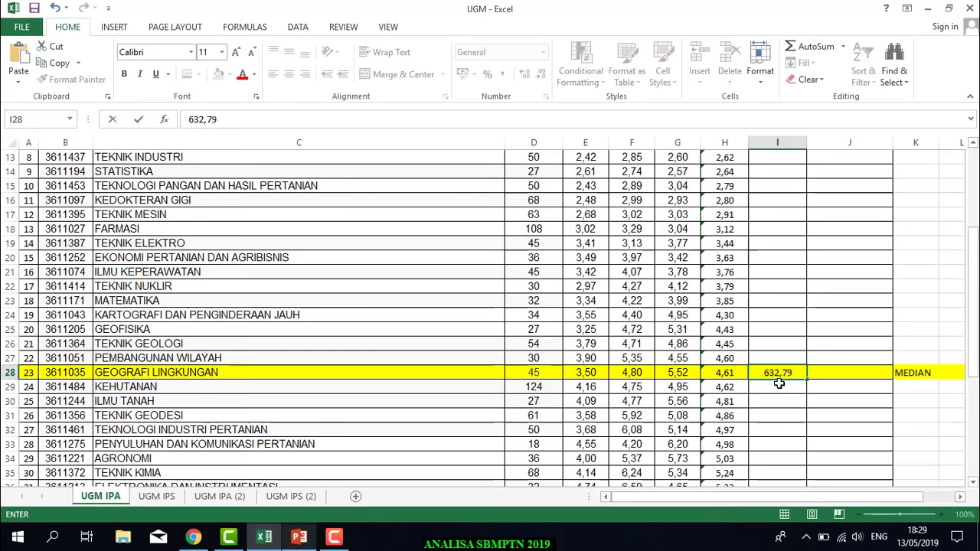
key(Return)
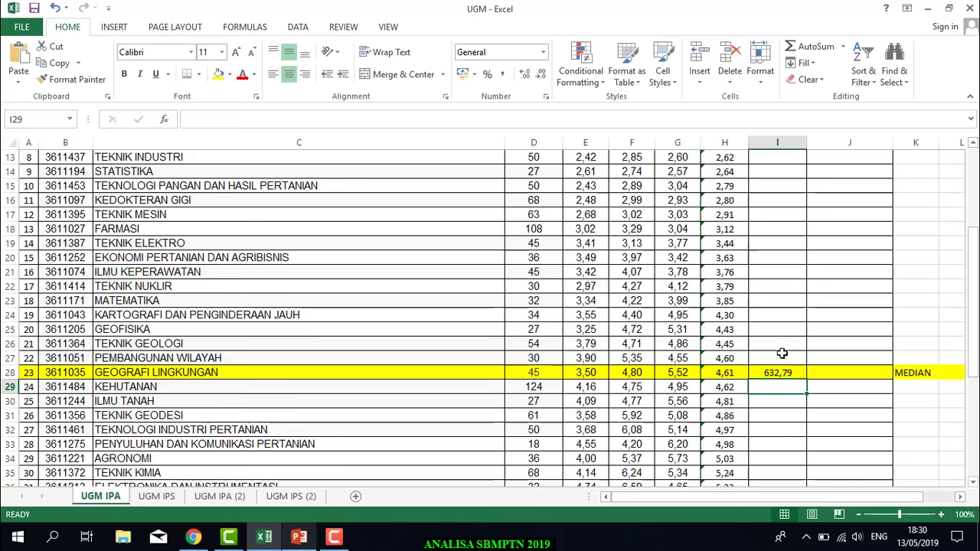
scroll(781, 353, up, 3)
scroll(780, 280, down, 9)
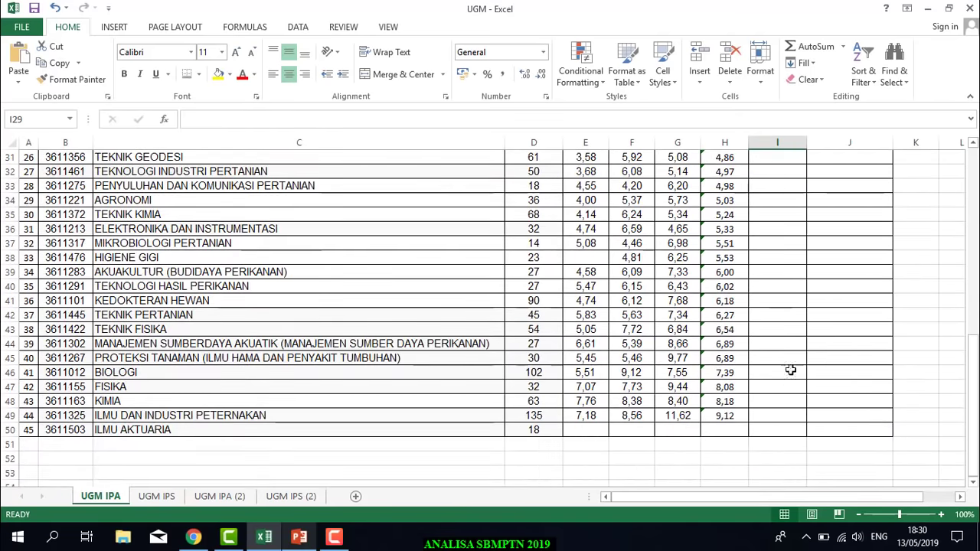
scroll(770, 306, up, 2)
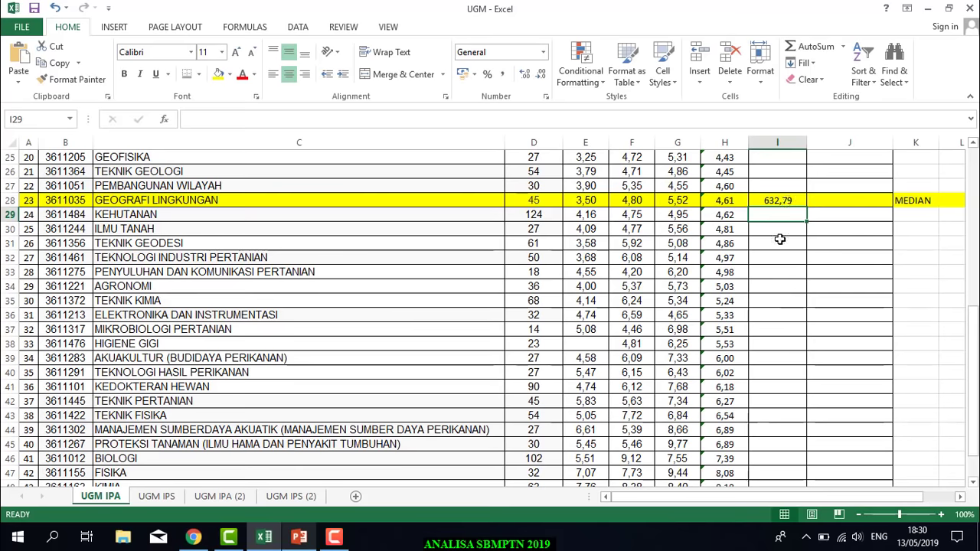
Enter 634,79 as PEMBANGUNAN WILAYAH's RT2 PRODI in cell I27, just above the median row.
click(788, 201)
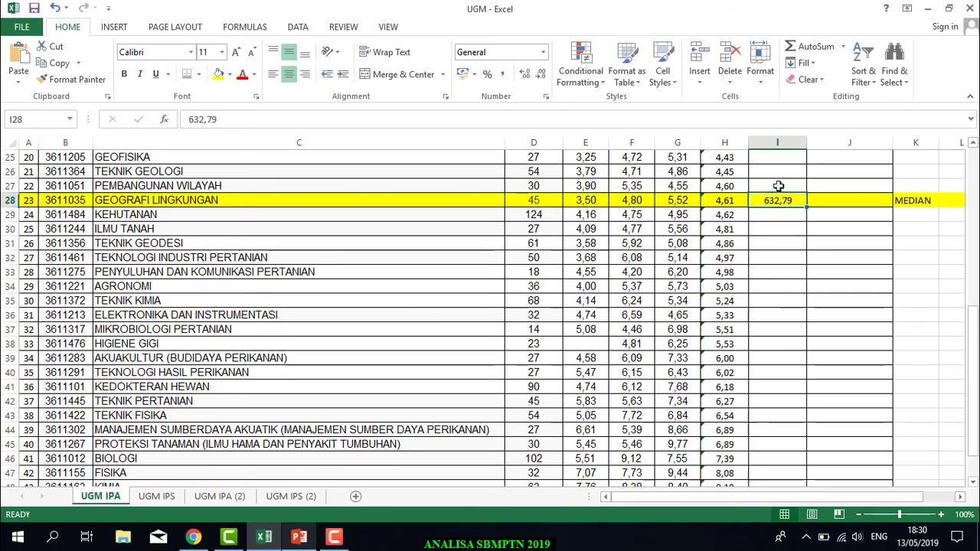
click(777, 189)
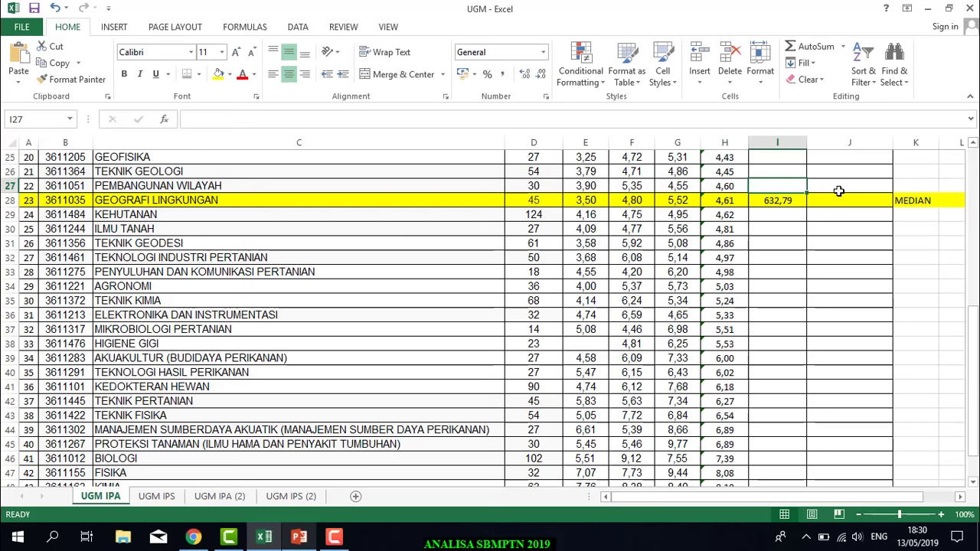
text(63)
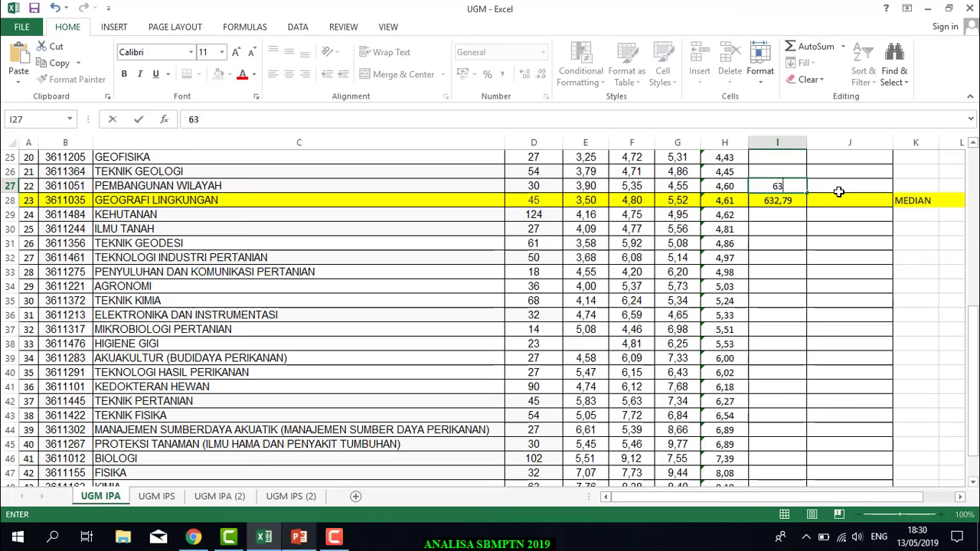
text(4,79)
key(Return)
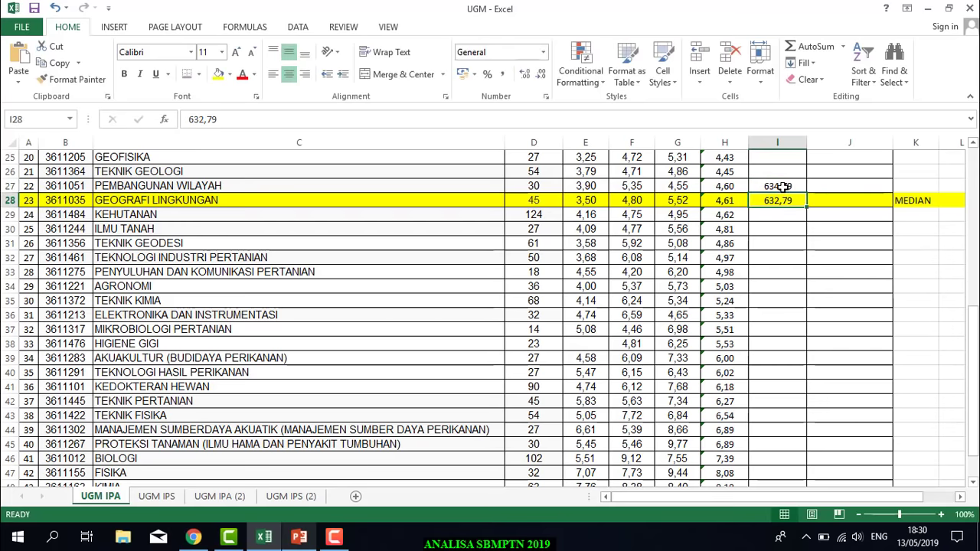
Extend the RT2 PRODI series from I27:I28 upward to KEDOKTERAN in I6 and remove the fill colour from I6:I28.
drag(779, 200, 776, 185)
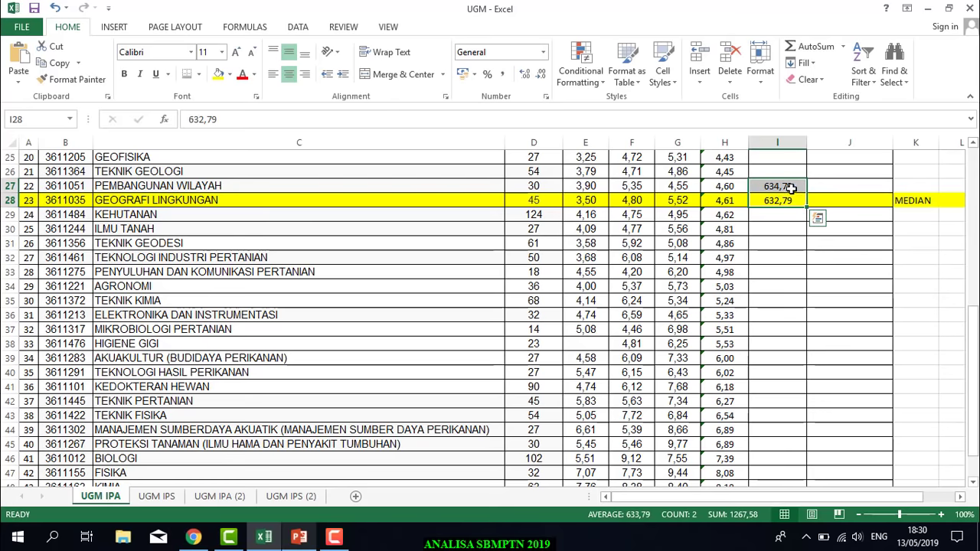
drag(806, 207, 841, 192)
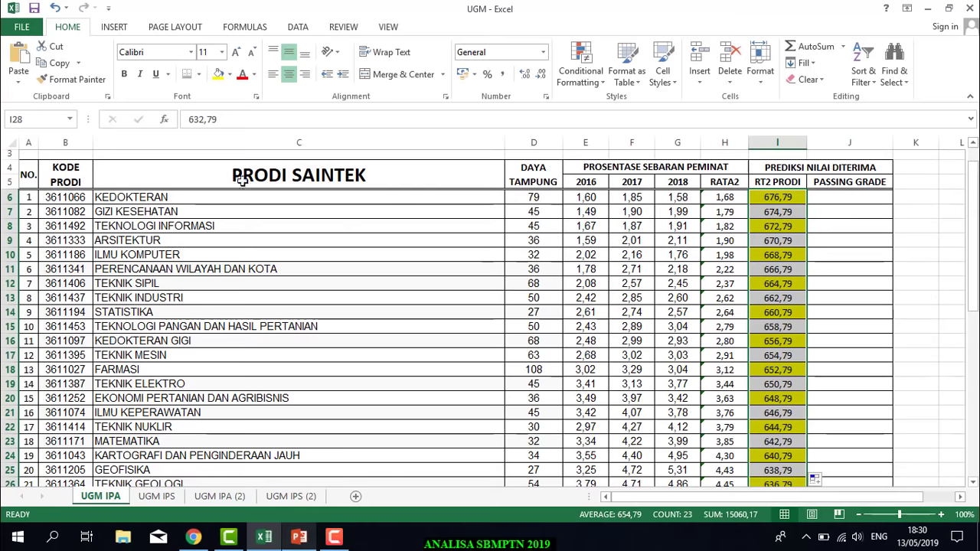
click(230, 74)
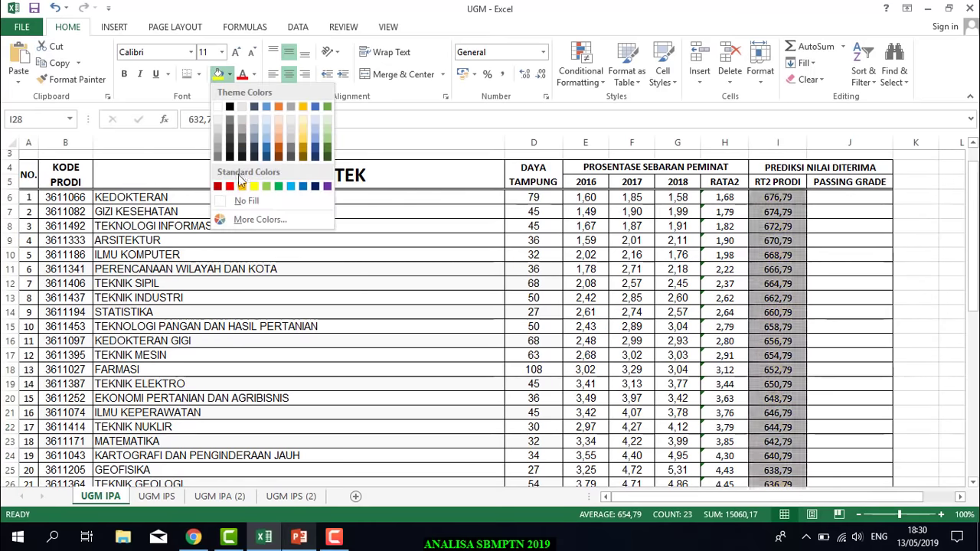
click(254, 201)
Extend the RT2 PRODI series from I27:I28 downward to ILMU DAN INDUSTRI PETERNAKAN in I49.
scroll(776, 229, down, 7)
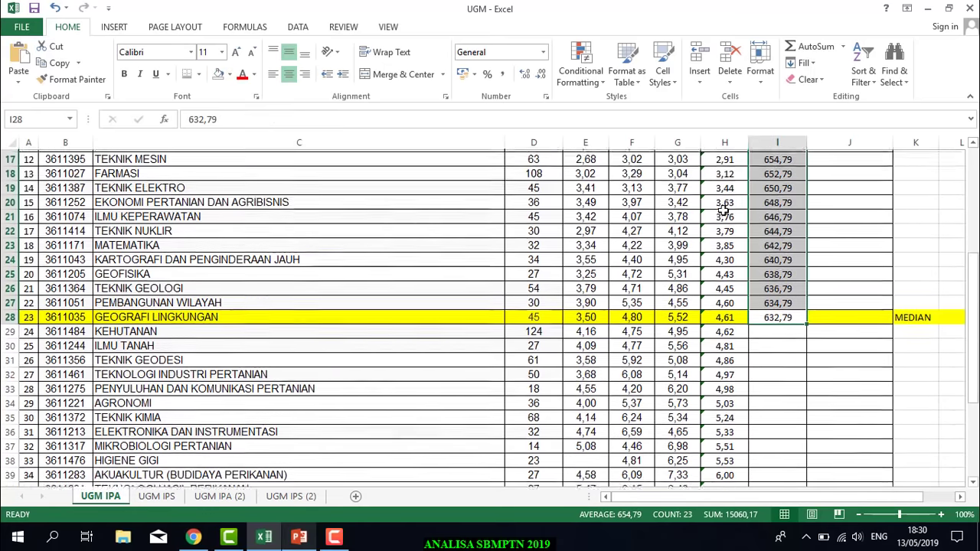
click(776, 217)
drag(777, 222, 820, 451)
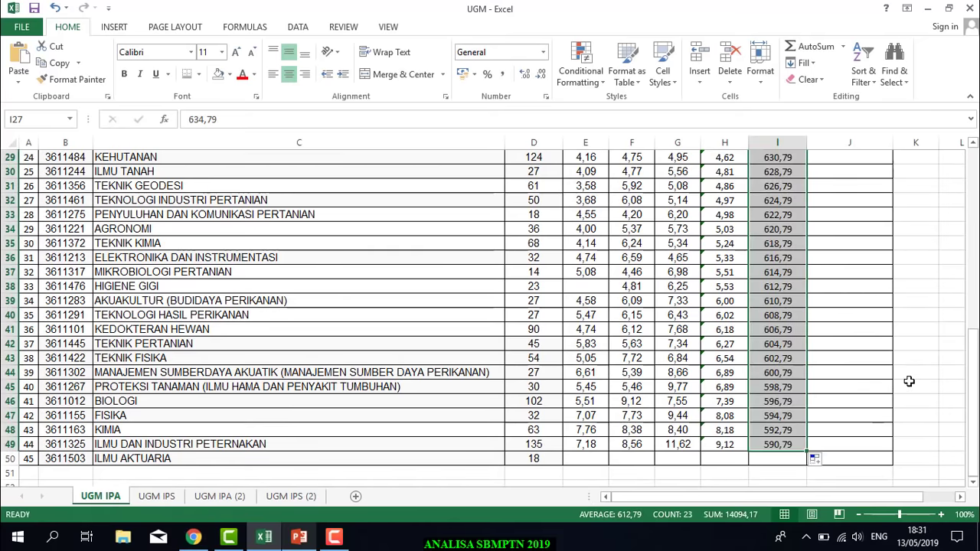
scroll(910, 367, up, 9)
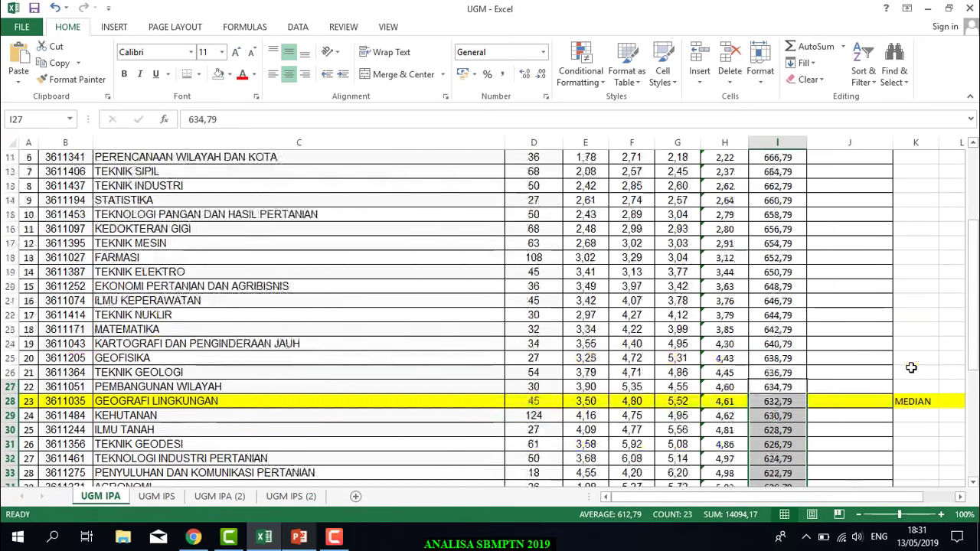
click(928, 321)
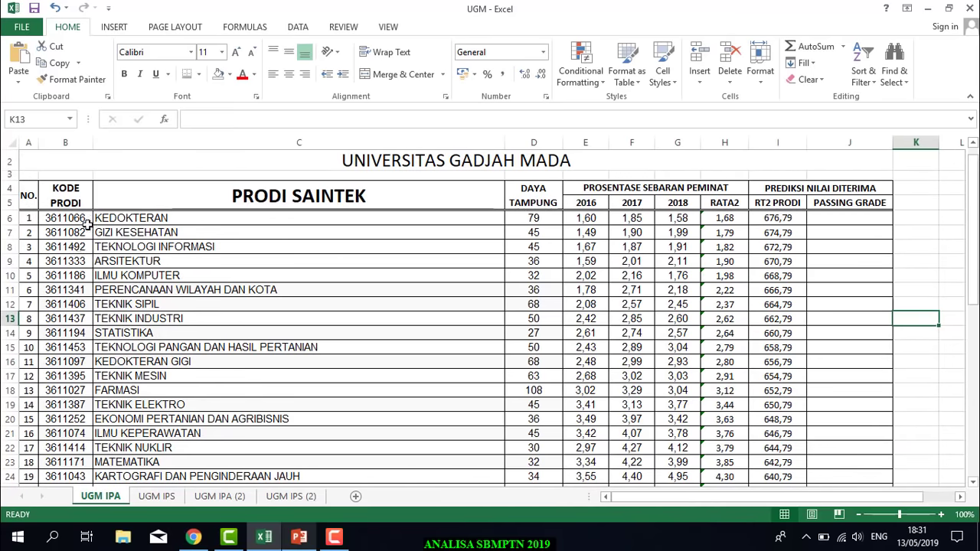
Calculate KEDOKTERAN's passing grade in J6 as RT2 PRODI minus half the DAYA TAMPUNG, using the formula =I6-D6/2.
click(792, 219)
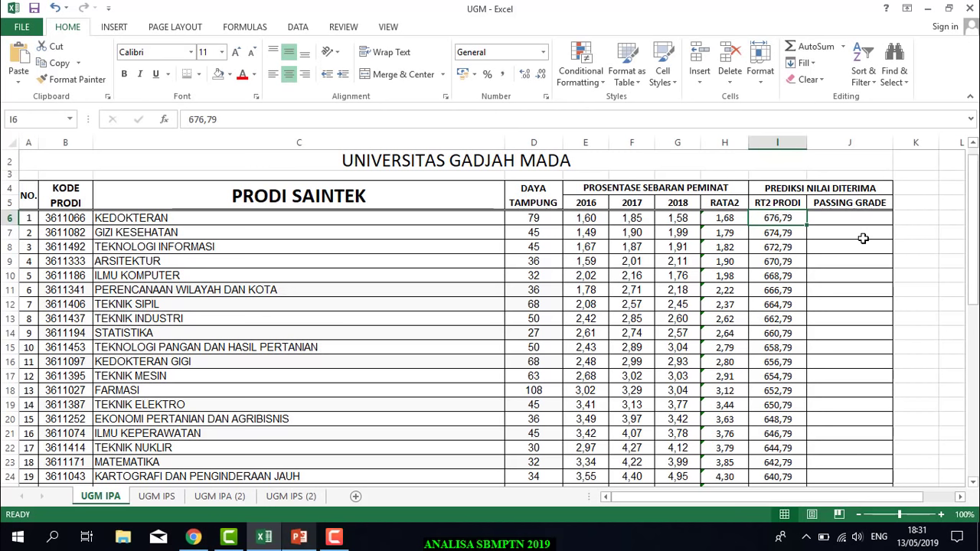
click(541, 220)
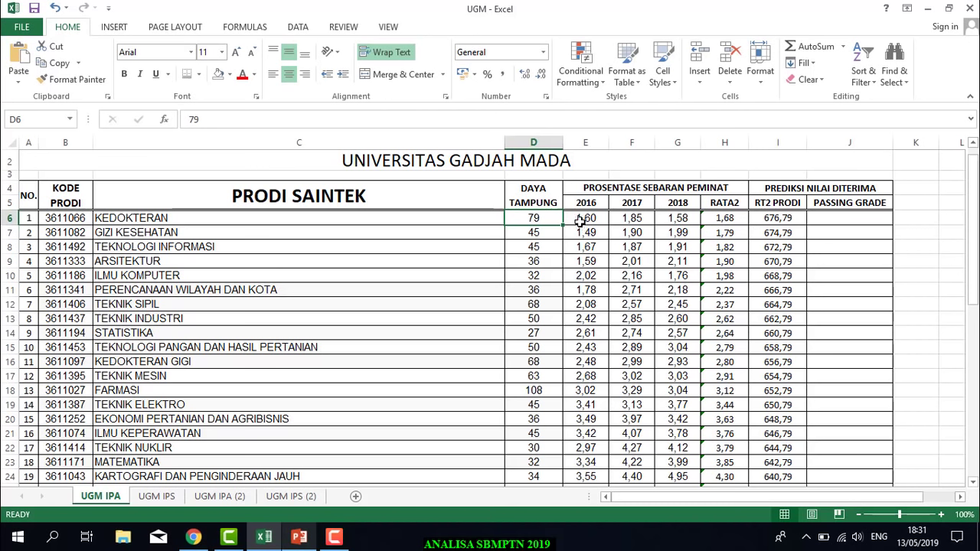
click(768, 220)
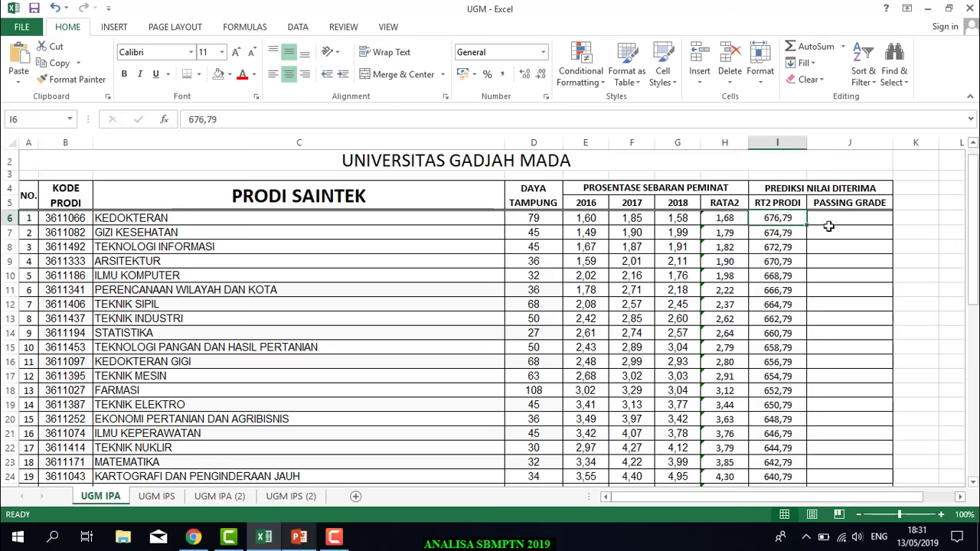
click(855, 226)
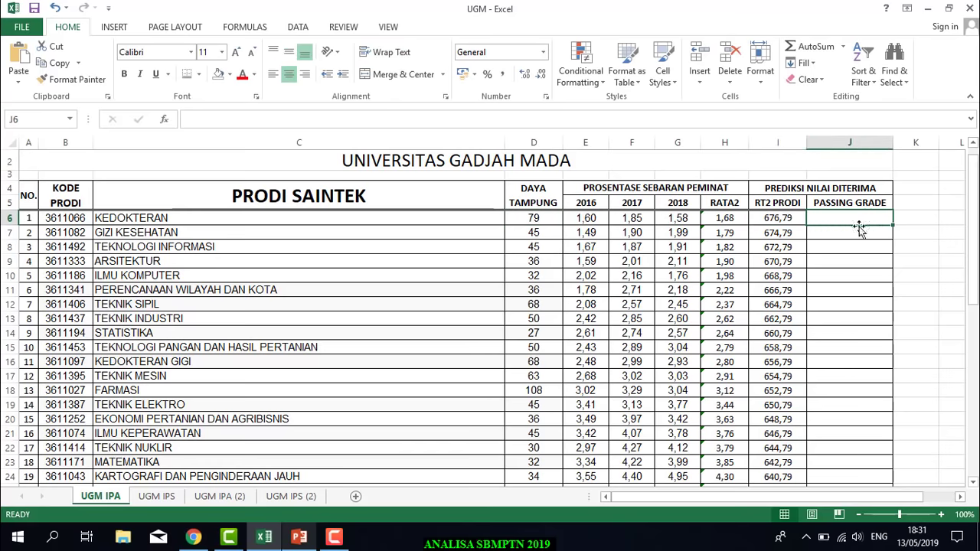
text(=)
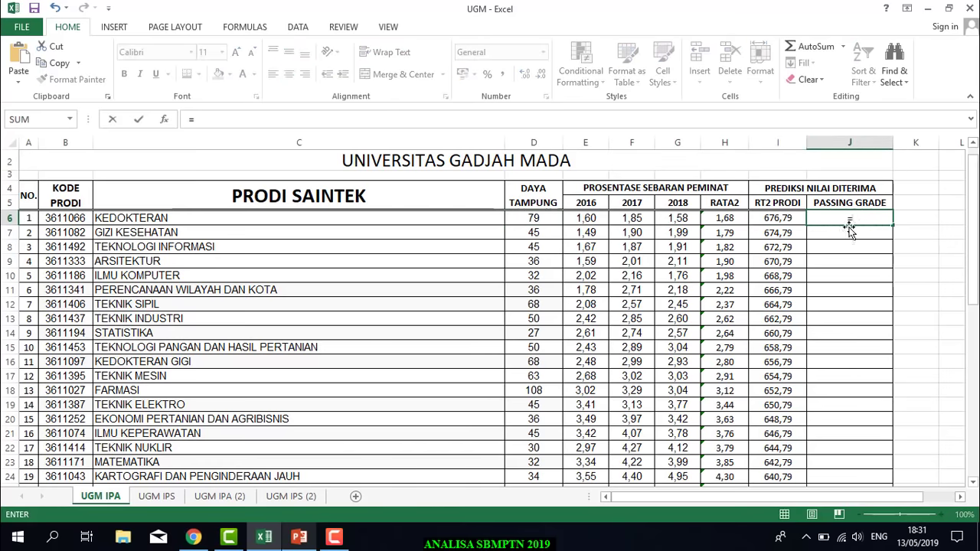
click(784, 220)
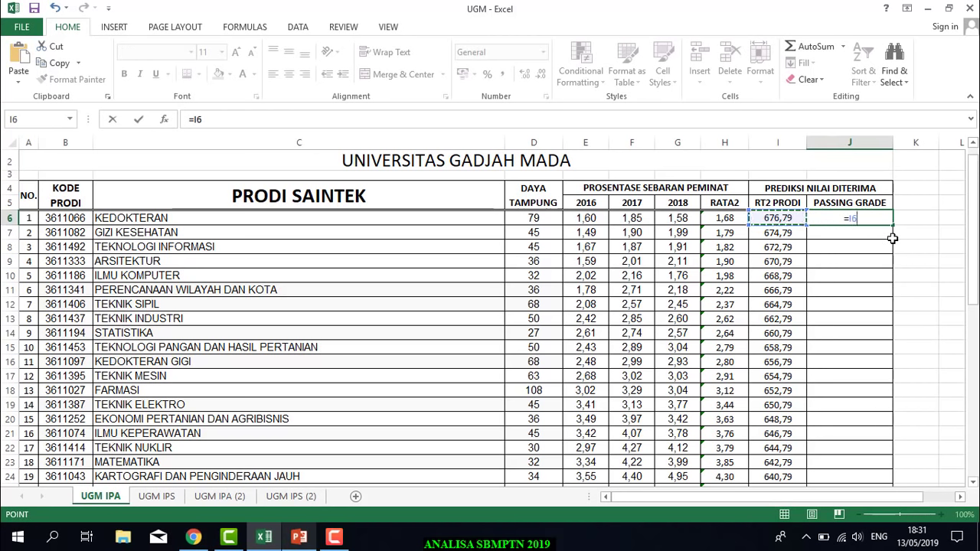
text(-)
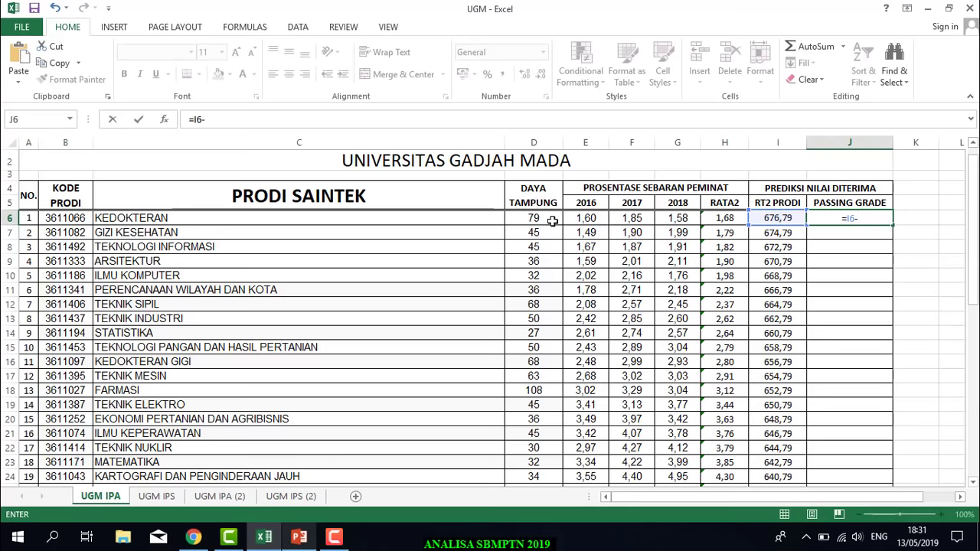
click(552, 221)
text(/2)
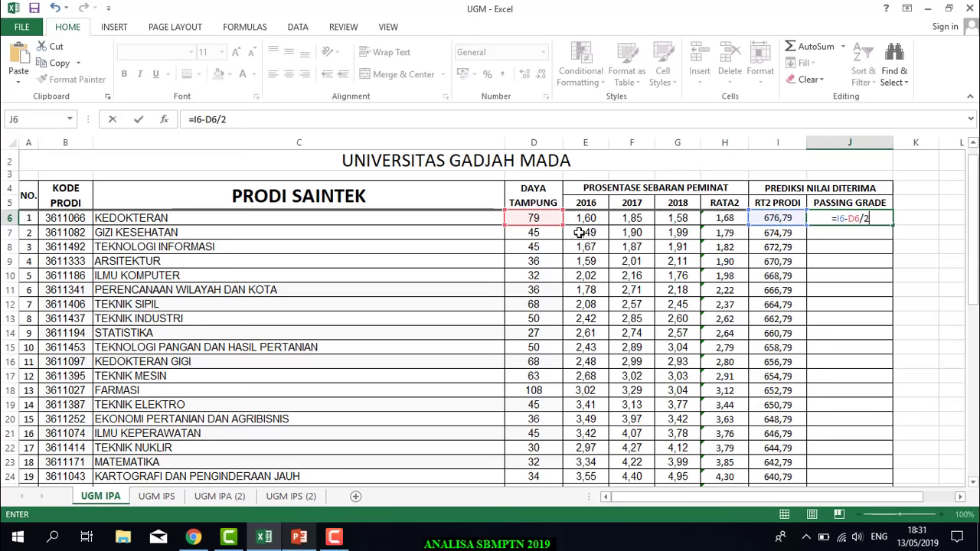
key(Return)
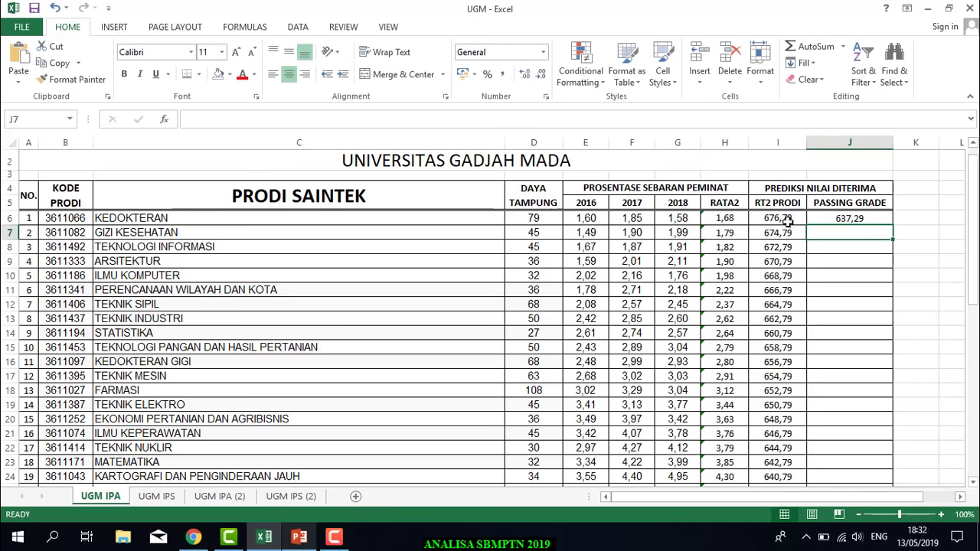
Copy the passing grade formula from J6 down through J49, leaving out ILMU AKTUARIA.
click(841, 219)
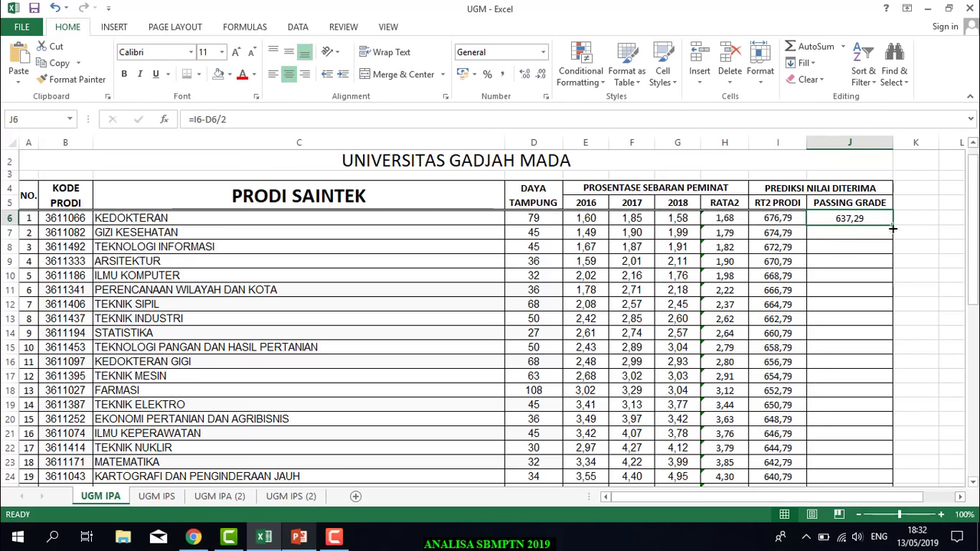
drag(892, 228, 890, 452)
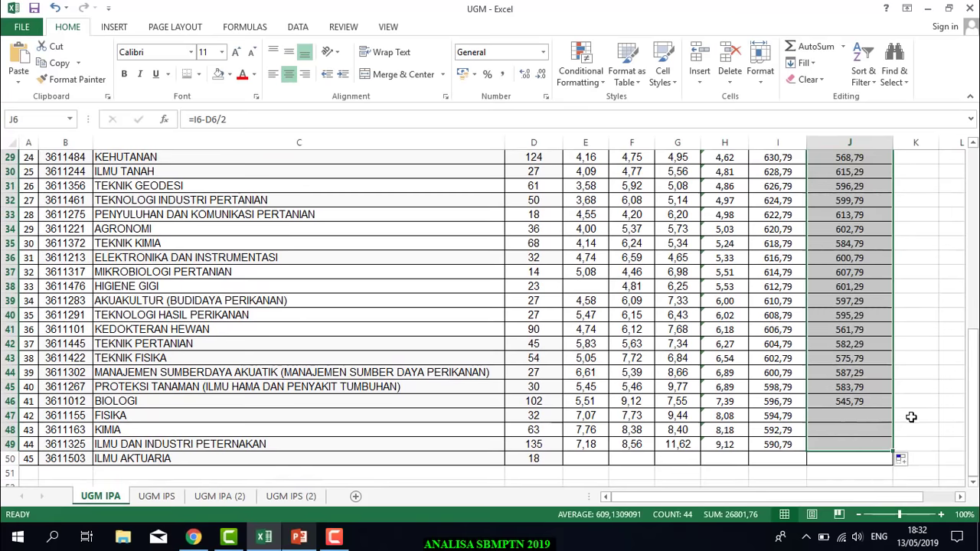
scroll(911, 417, up, 4)
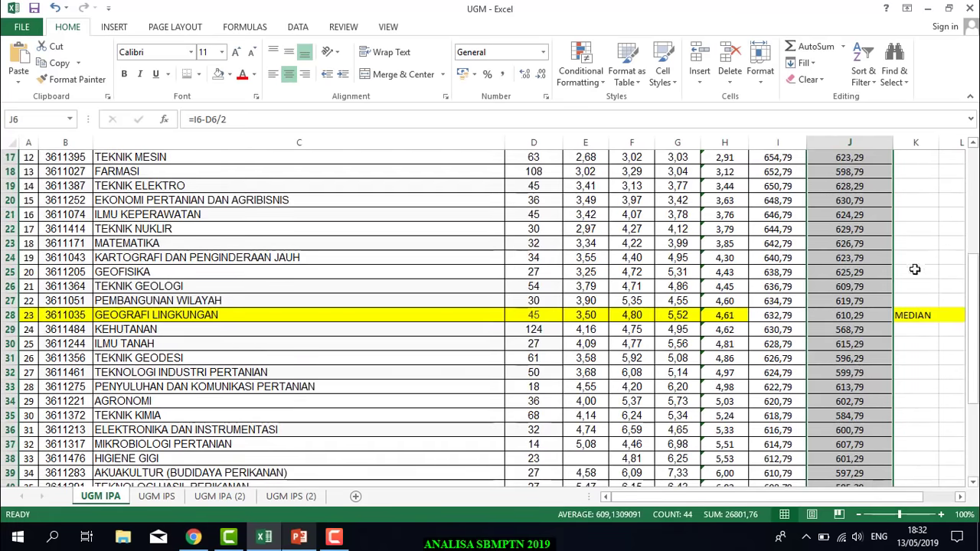
click(914, 271)
scroll(916, 275, up, 5)
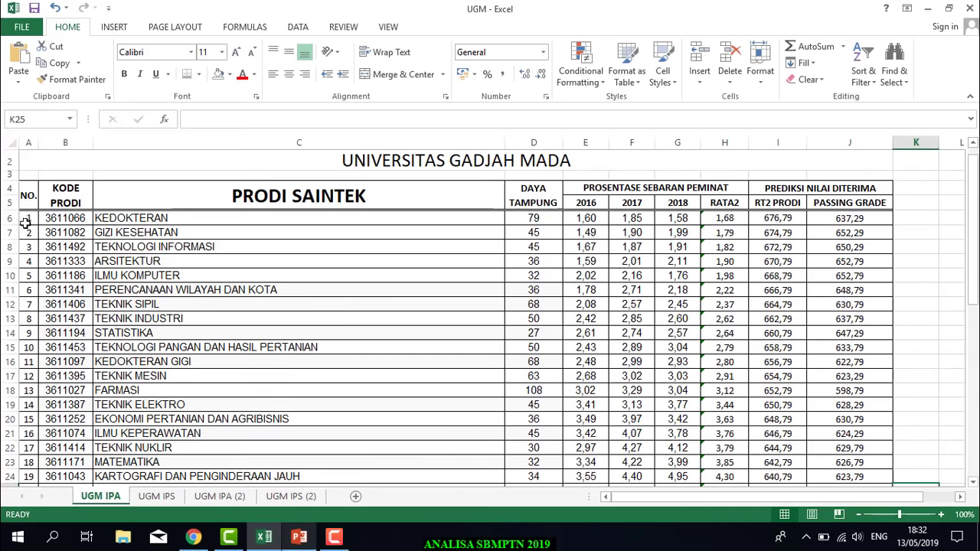
Examine the ranked programmes from KEDOKTERAN to TEKNIK SIPIL, plus the ILMU DAN INDUSTRI PETERNAKAN row near the list's end.
scroll(48, 222, down, 1)
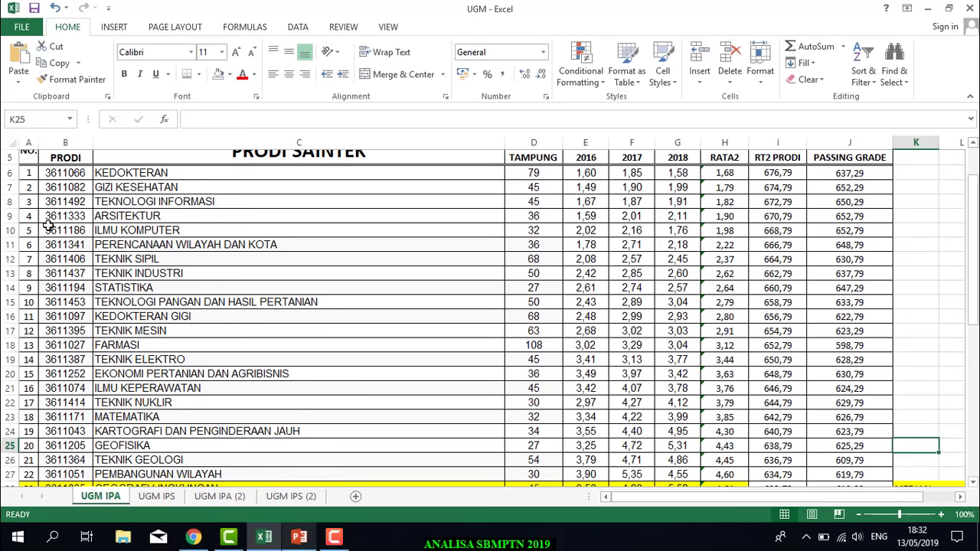
click(120, 173)
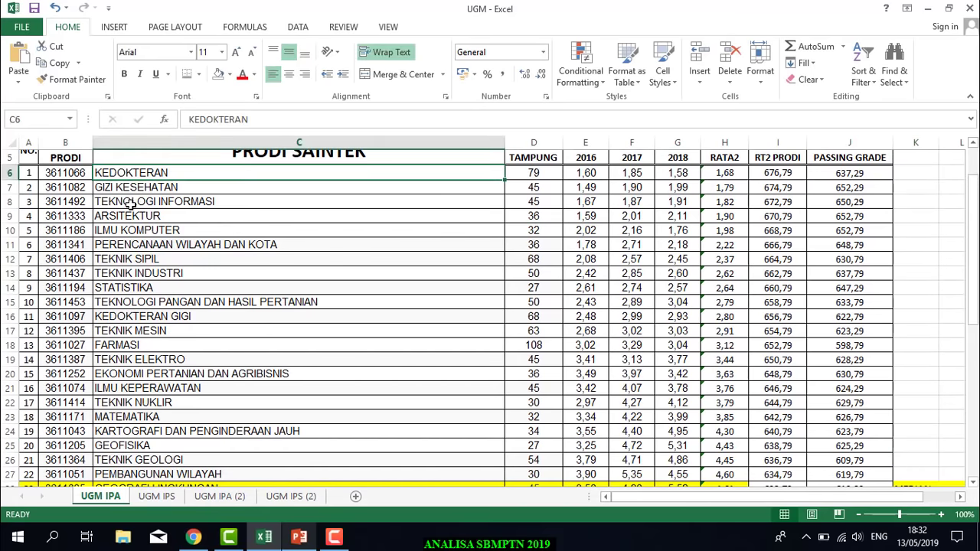
click(120, 186)
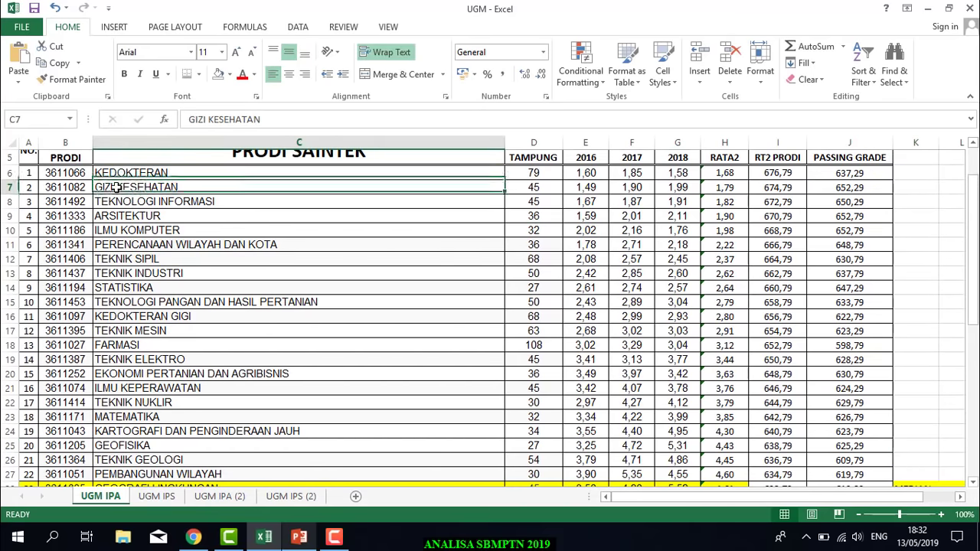
click(131, 202)
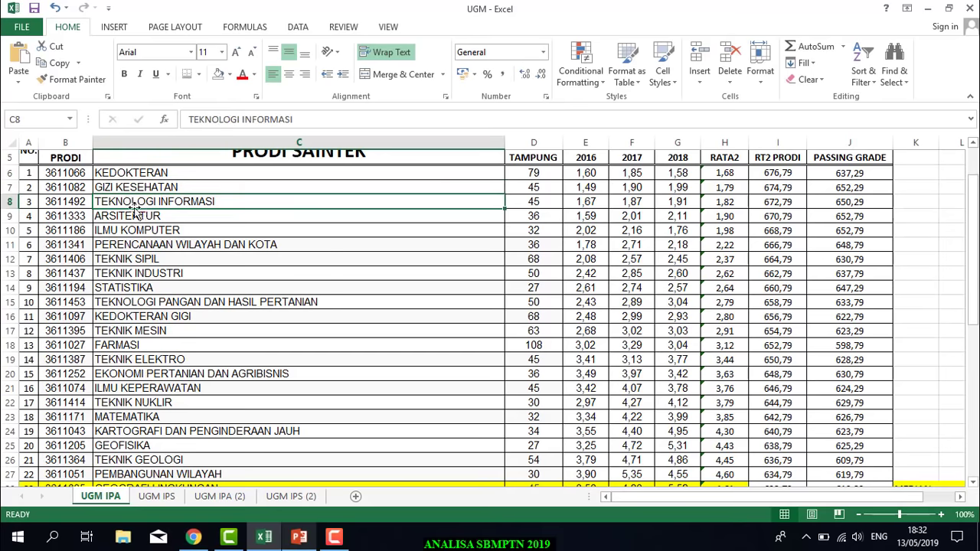
click(139, 217)
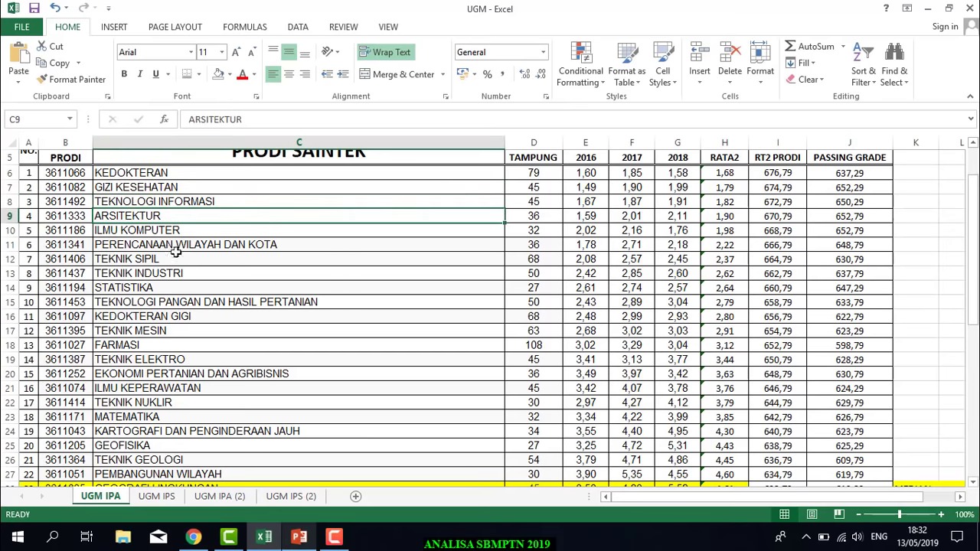
click(166, 231)
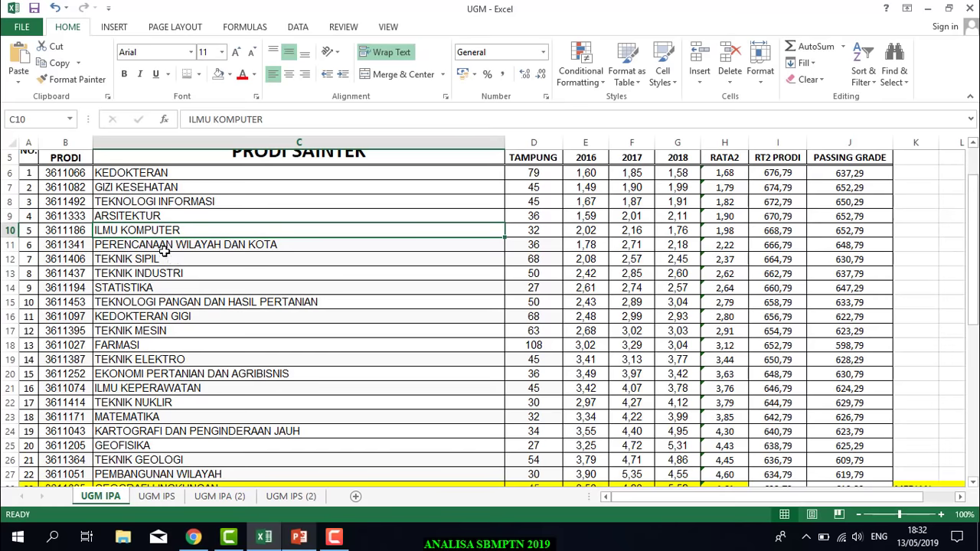
click(163, 245)
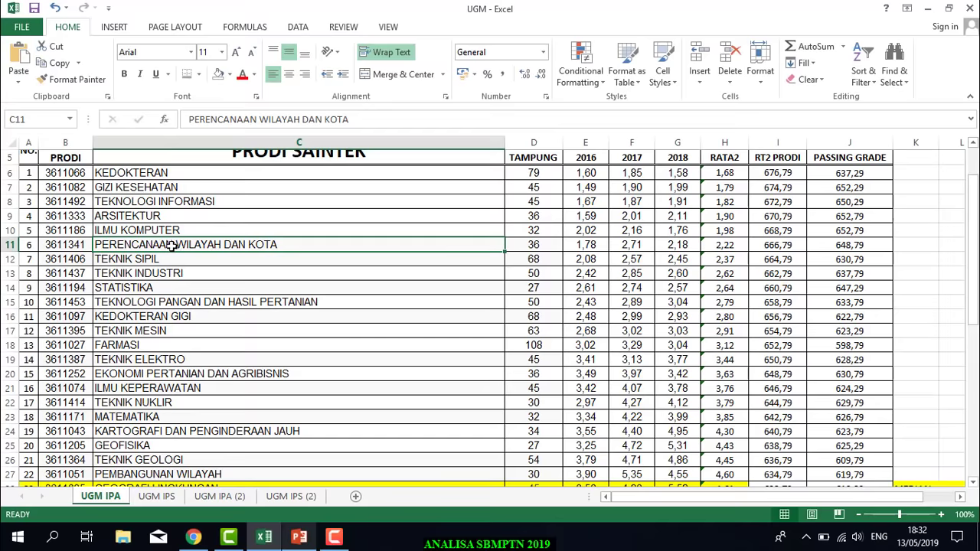
click(153, 260)
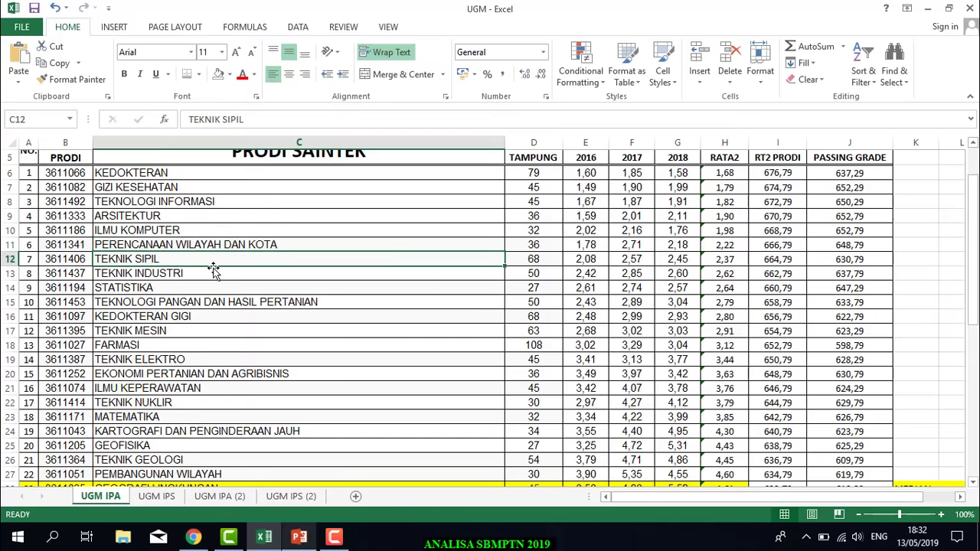
scroll(212, 272, down, 9)
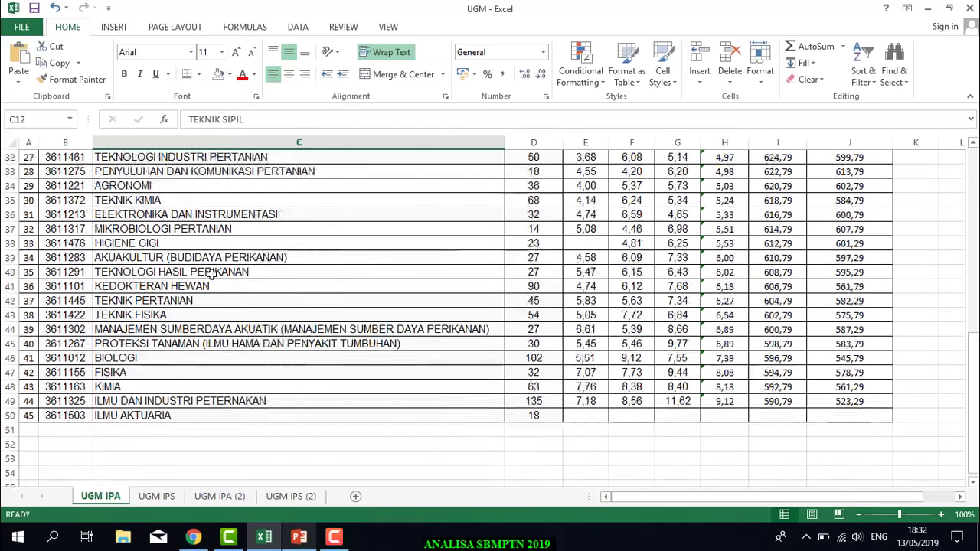
scroll(213, 274, down, 1)
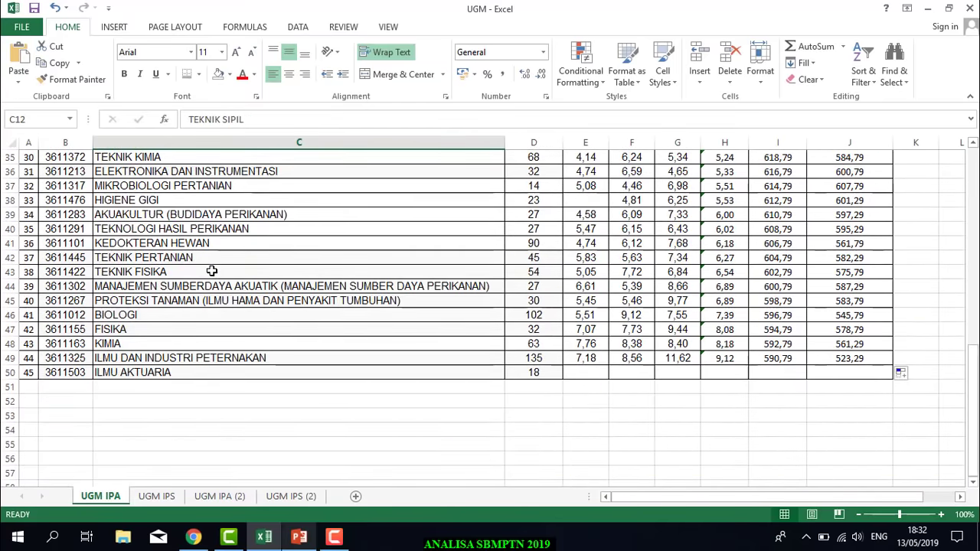
click(134, 360)
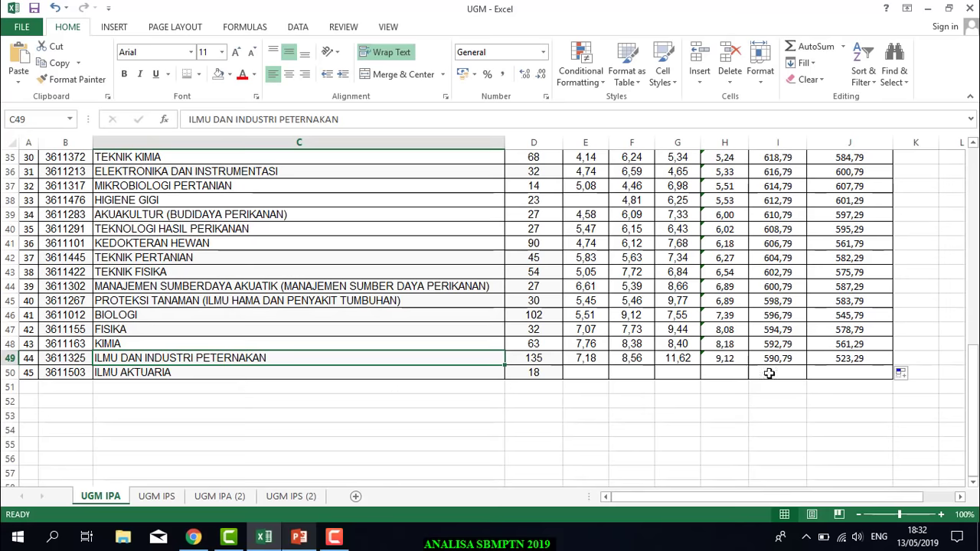
Compare the passing grade of ILMU DAN INDUSTRI PETERNAKAN in J49 with KEDOKTERAN's RT2 PRODI and passing grade in row 6.
click(861, 359)
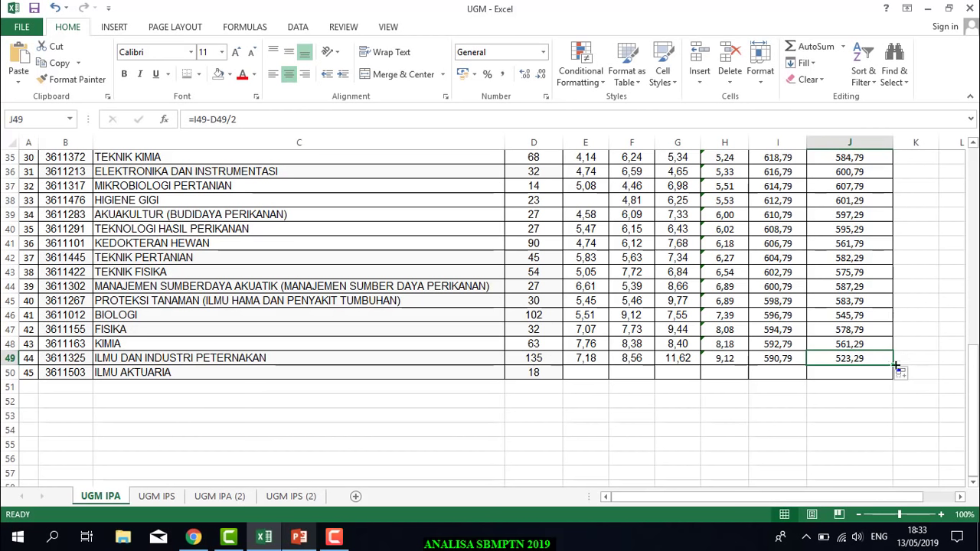
click(945, 360)
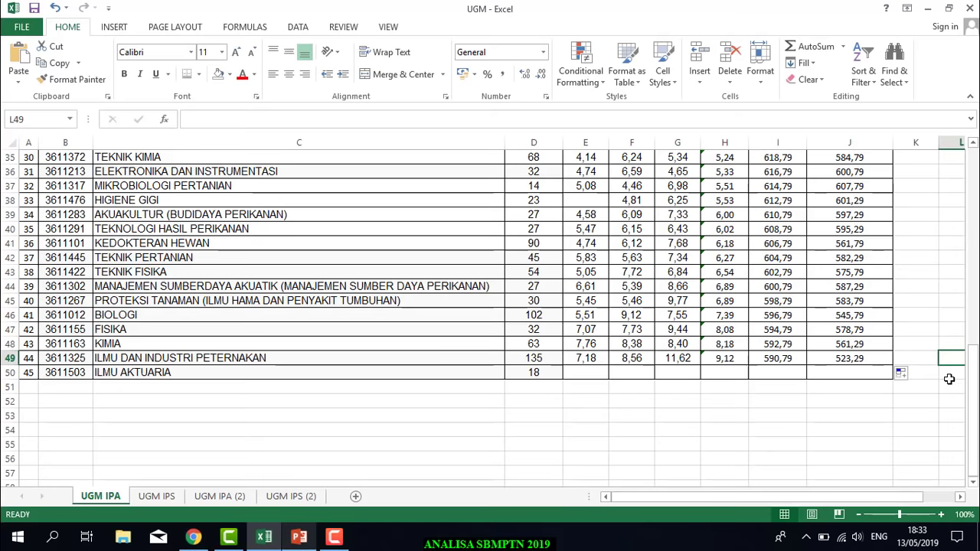
scroll(949, 379, up, 9)
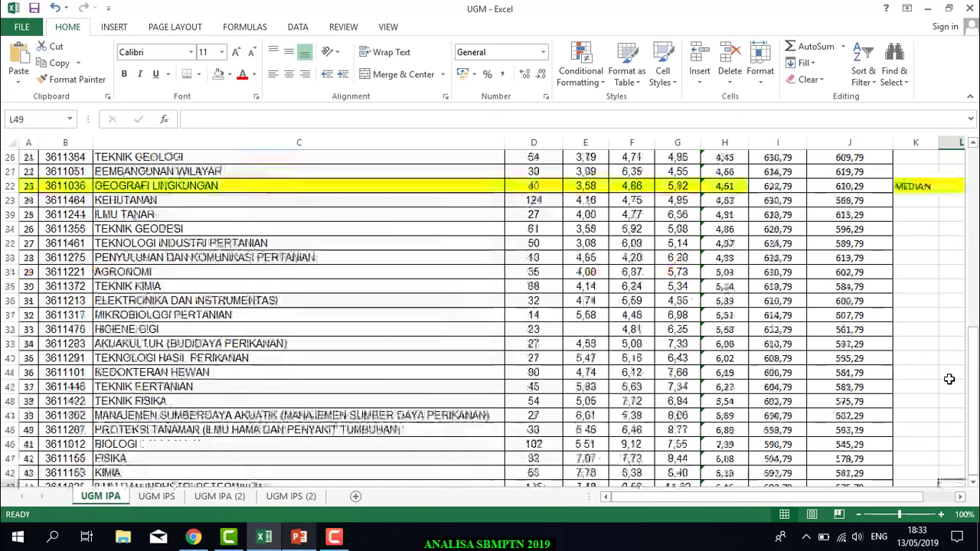
scroll(947, 378, up, 3)
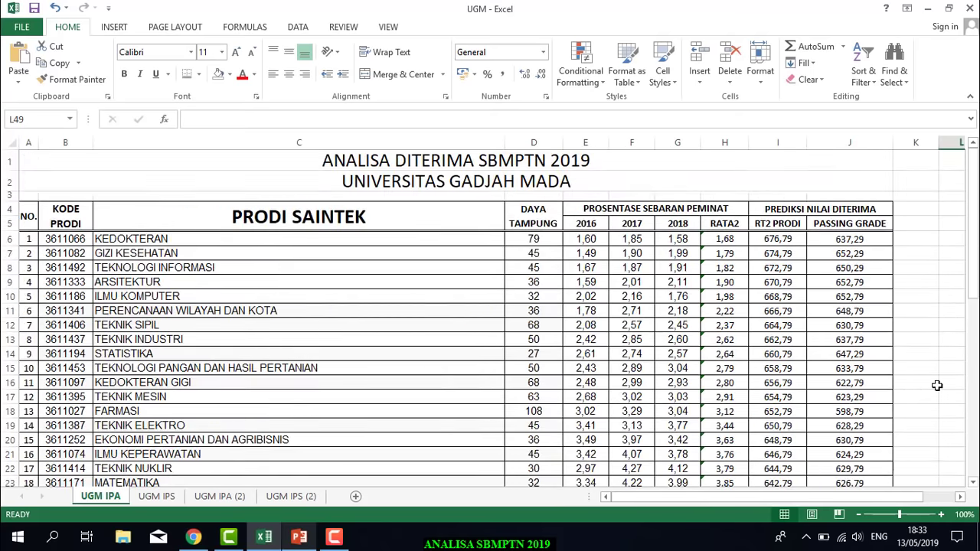
click(774, 239)
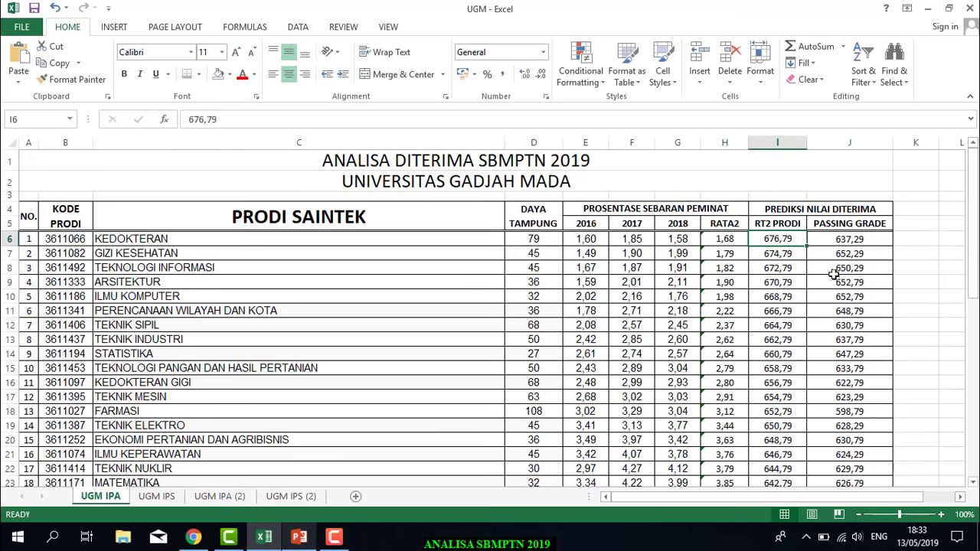
click(840, 238)
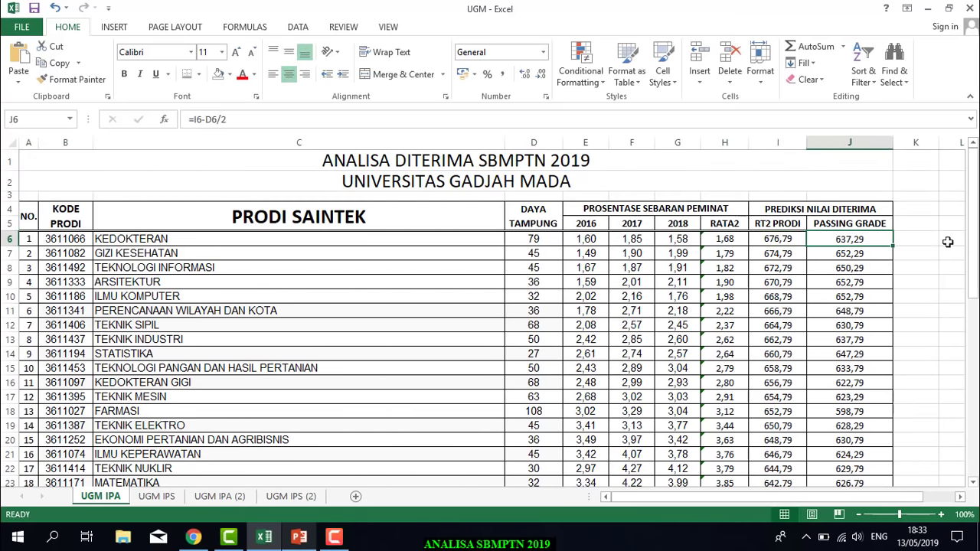
click(948, 241)
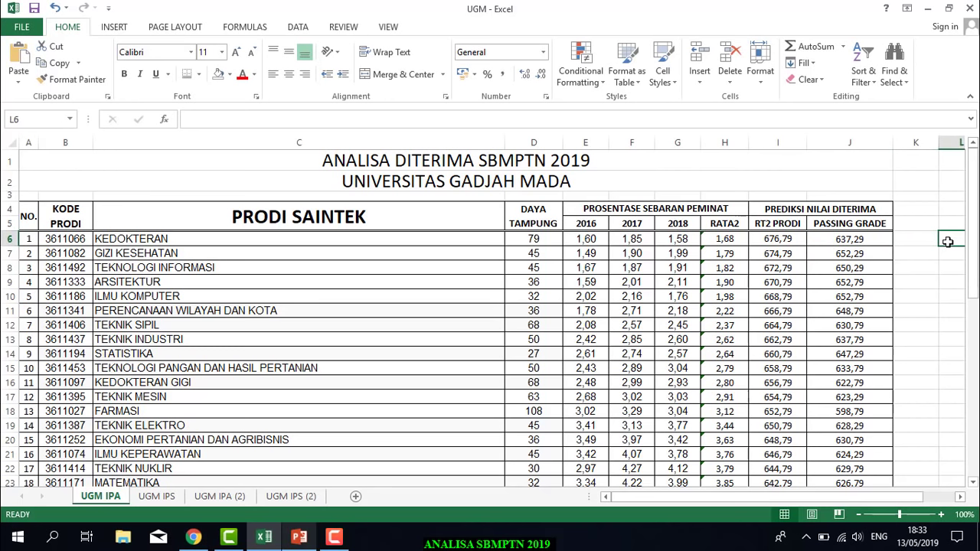
Review KEDOKTERAN's predicted scores in I6:J6 against its DAYA TAMPUNG in D6 and the passing grade formula in J6.
click(469, 177)
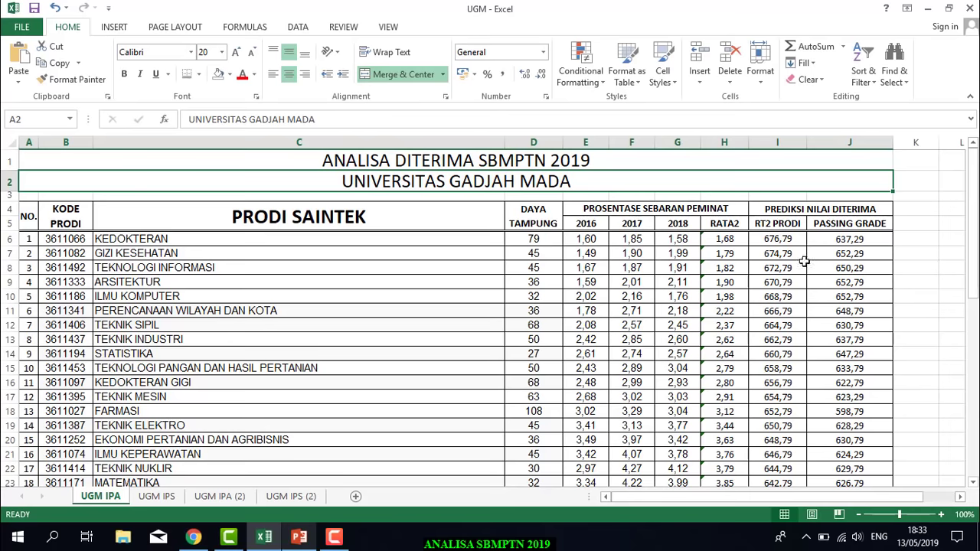
click(769, 241)
drag(769, 241, 834, 239)
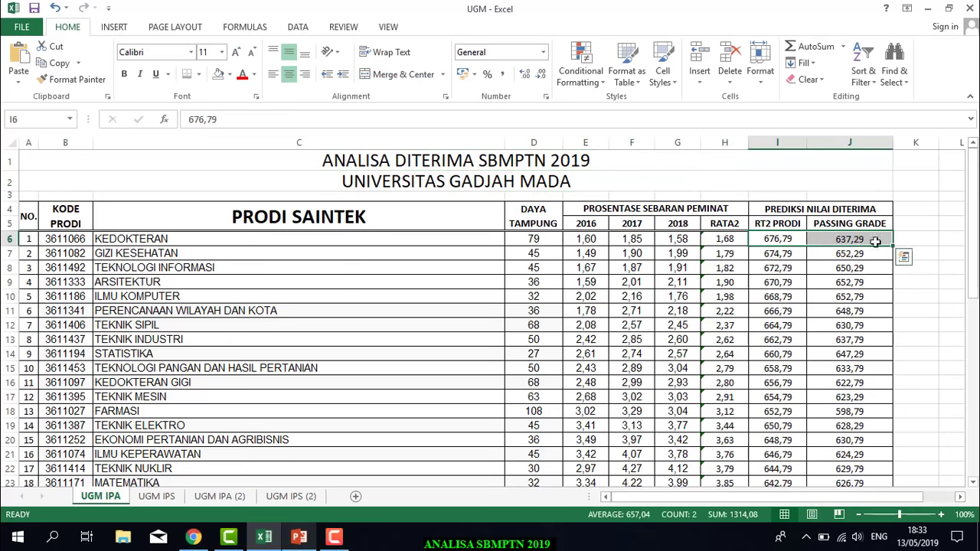
click(916, 241)
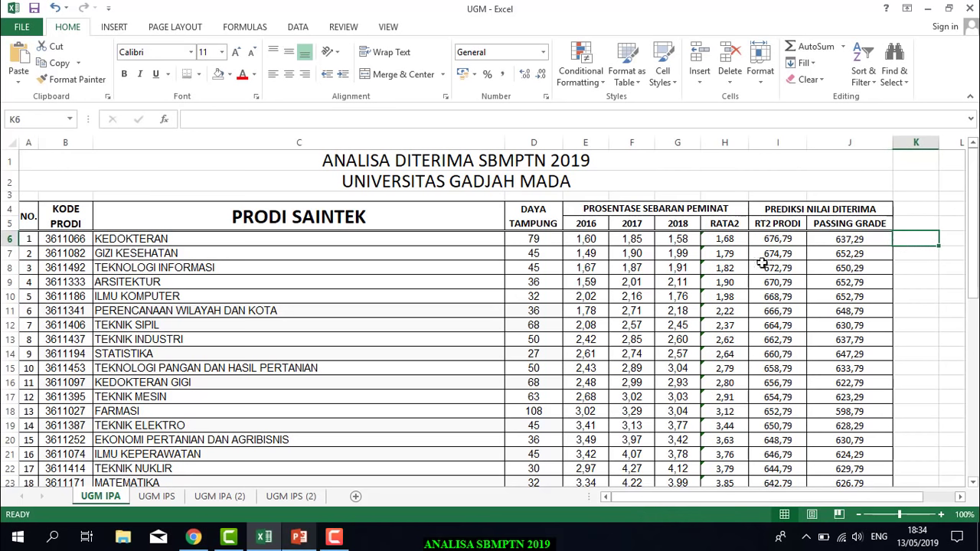
click(525, 242)
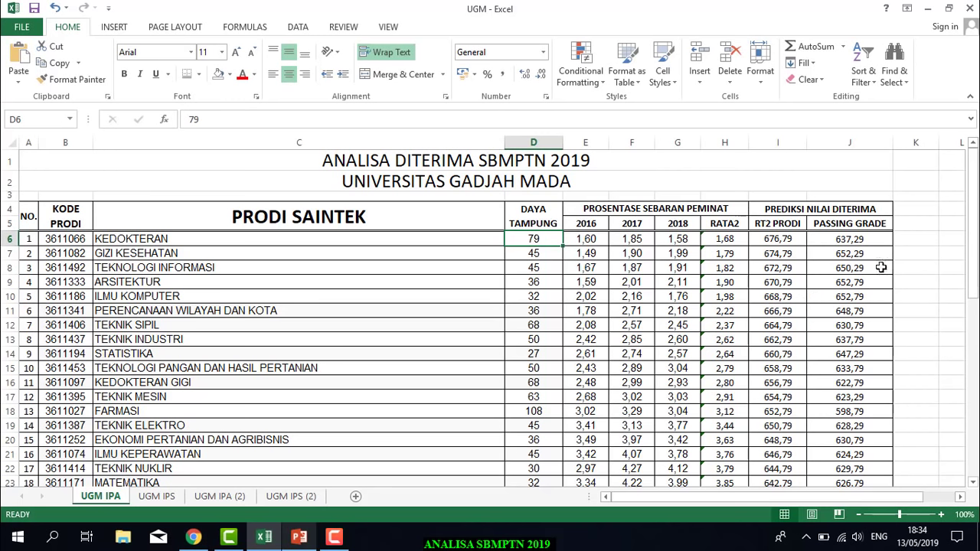
click(863, 240)
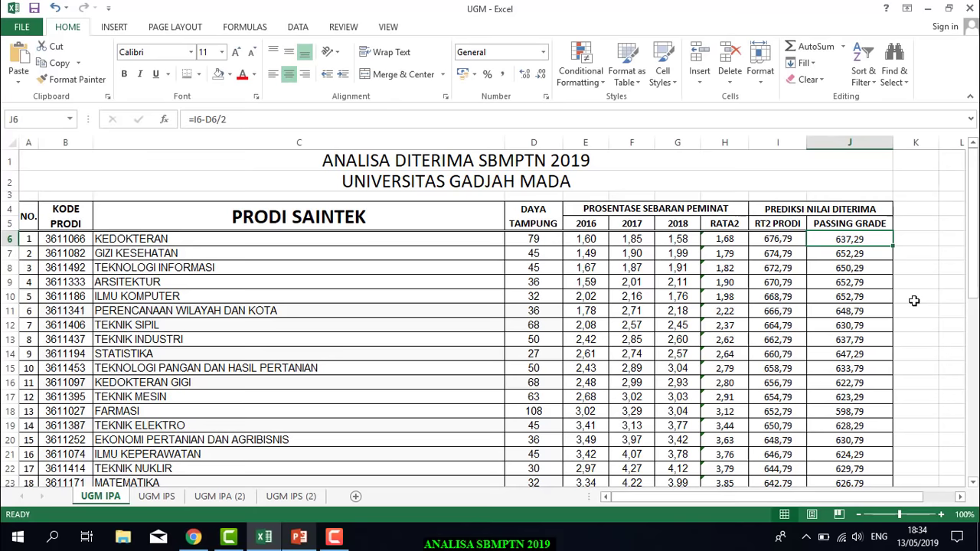
Fill the RT2 PRODI and PASSING GRADE predictions in I6:J49, from KEDOKTERAN through ILMU DAN INDUSTRI PETERNAKAN, with yellow.
drag(781, 238, 836, 443)
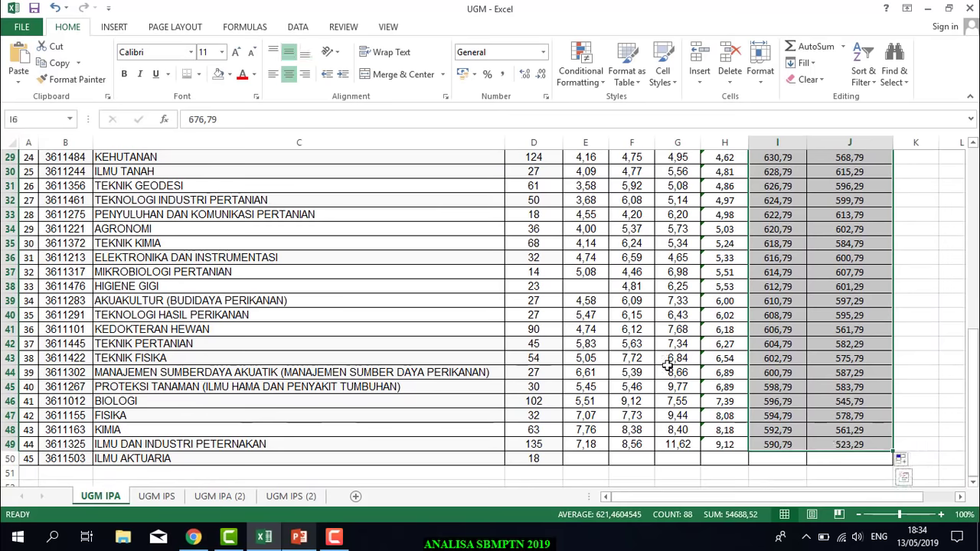
click(229, 74)
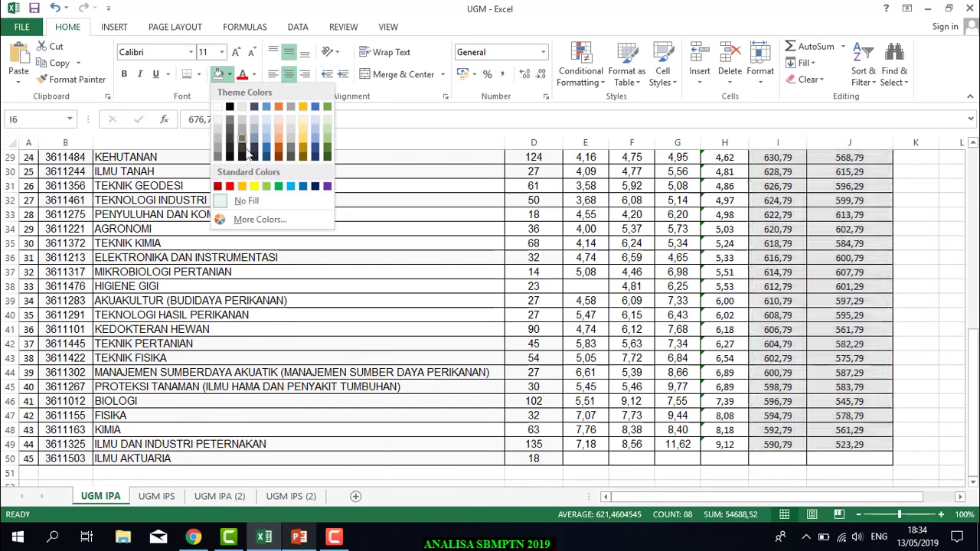
click(257, 187)
scroll(612, 268, up, 10)
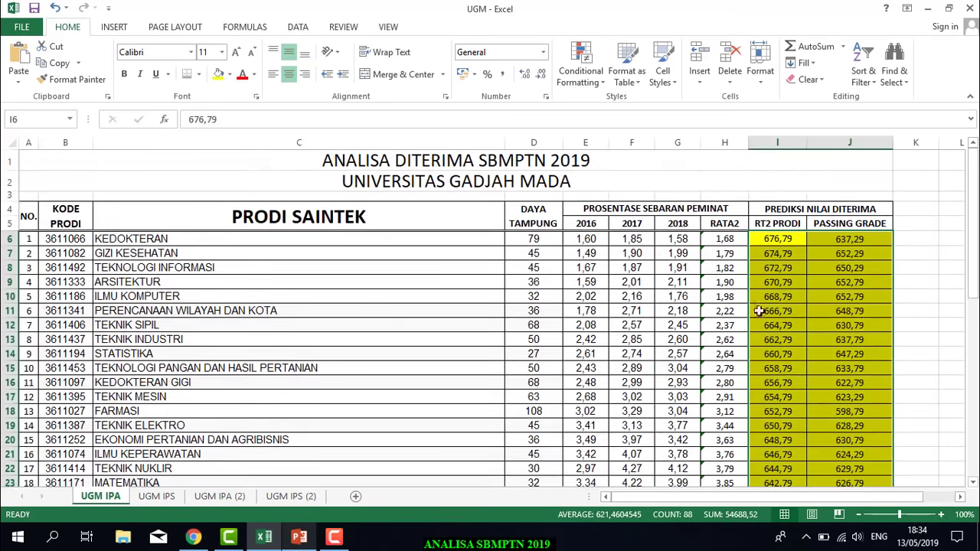
click(951, 310)
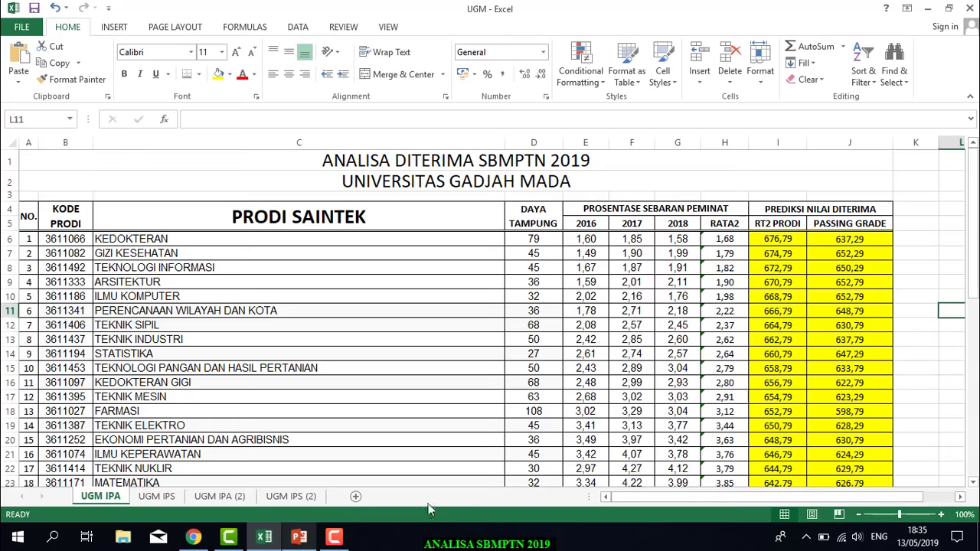
Switch to PowerPoint and check UGM's SAINTEK average on the slide of mean accepted scores at 10 favourite PTN.
click(308, 541)
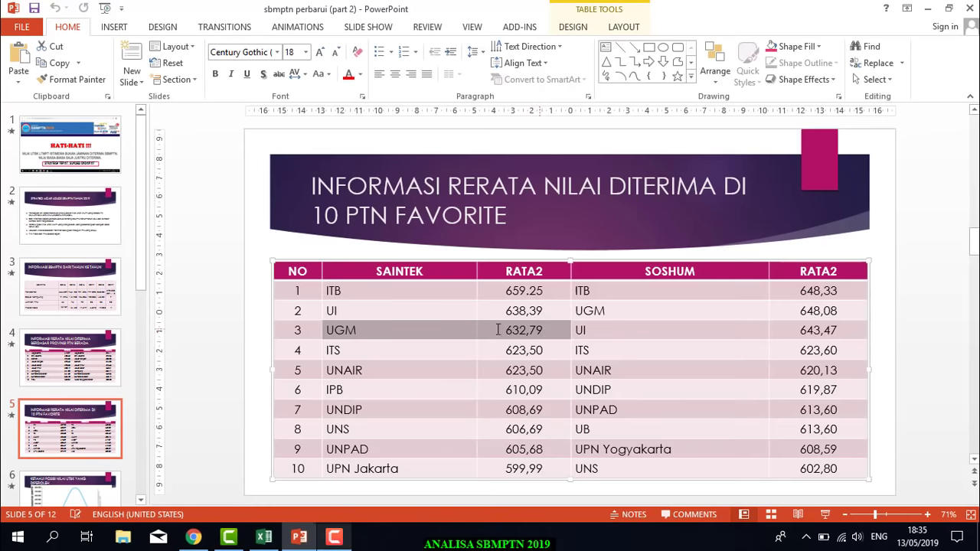
click(553, 330)
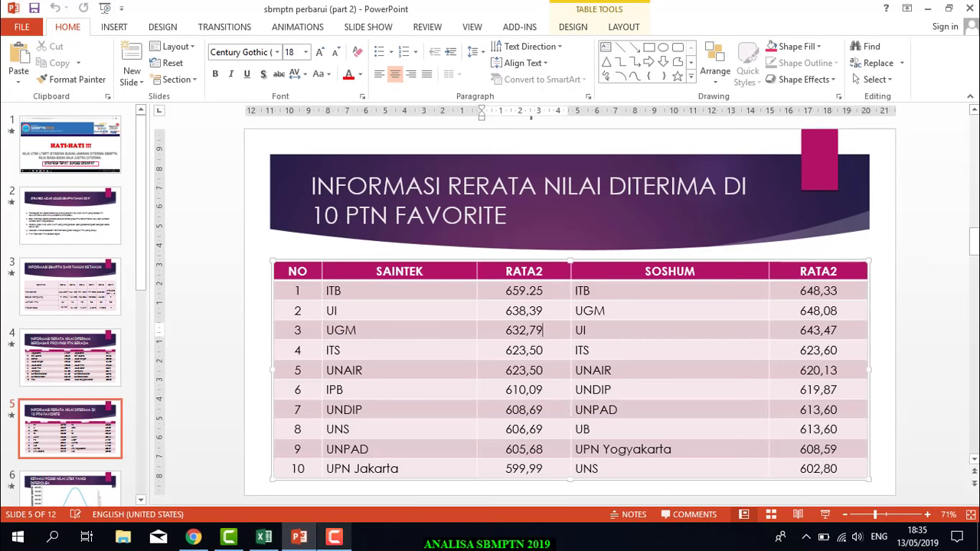
Return to the Excel sheet and examine the ILMU TANAH row below the median, including its RT2 PRODI and passing grade.
click(269, 539)
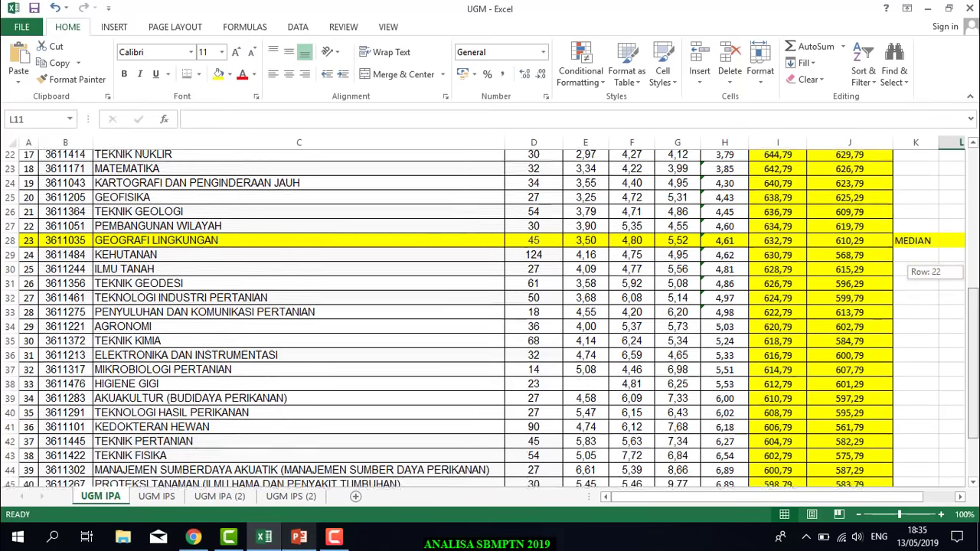
drag(972, 291, 972, 292)
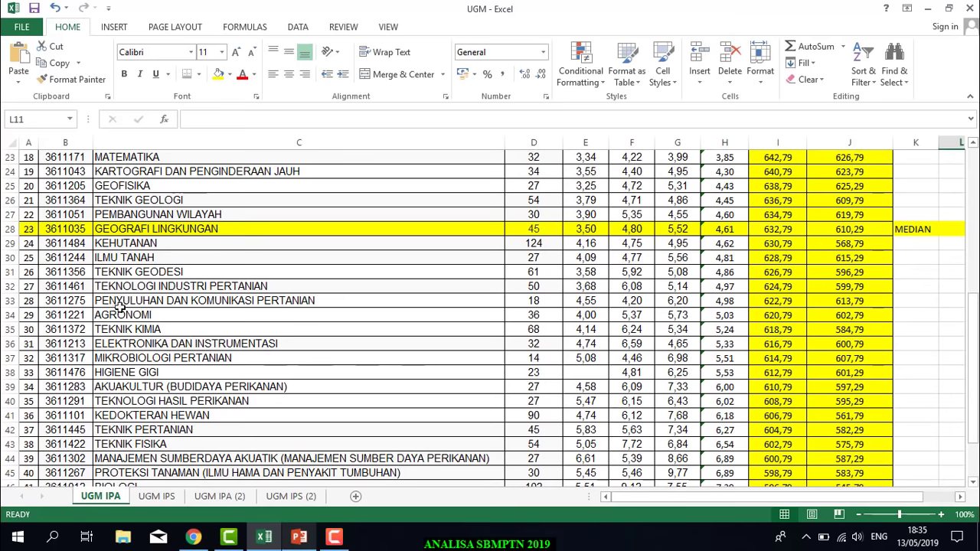
click(6, 257)
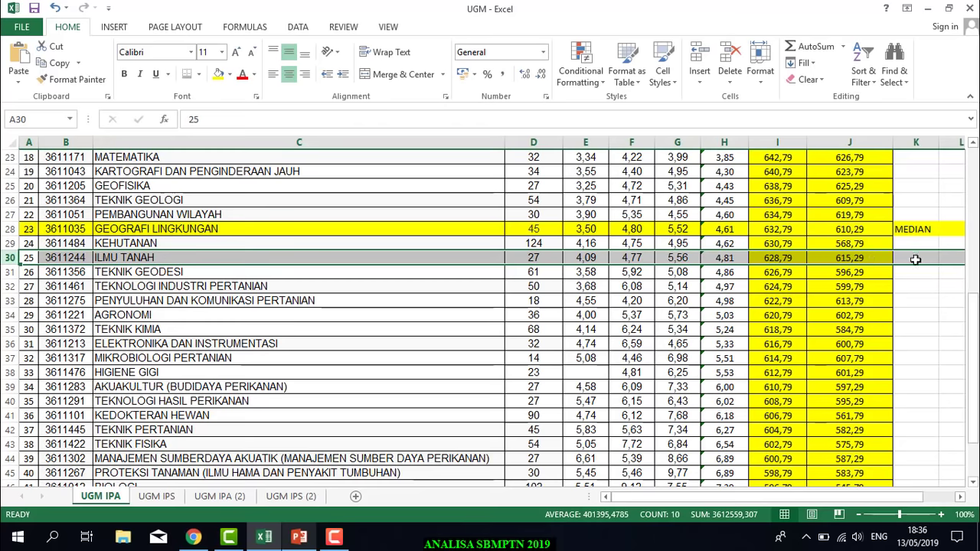
click(881, 259)
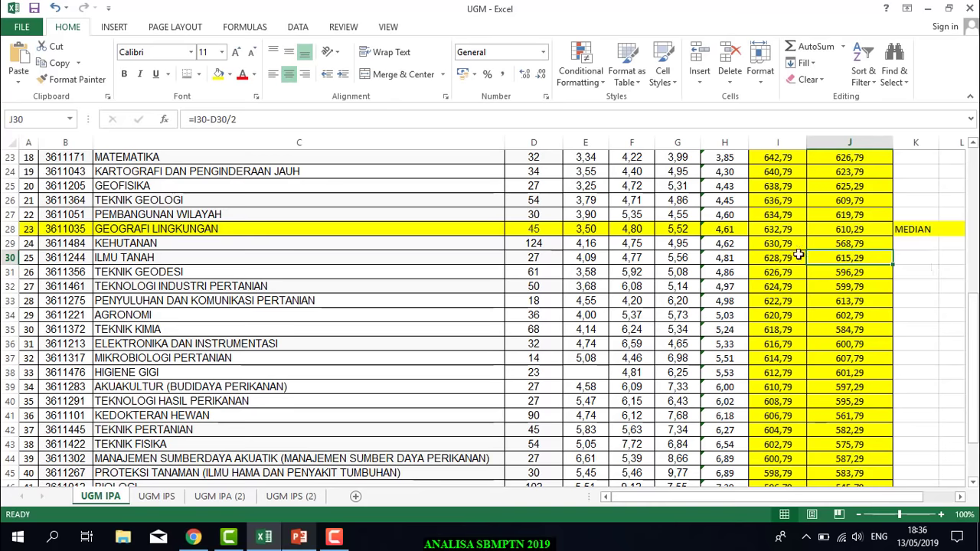
drag(777, 257, 842, 258)
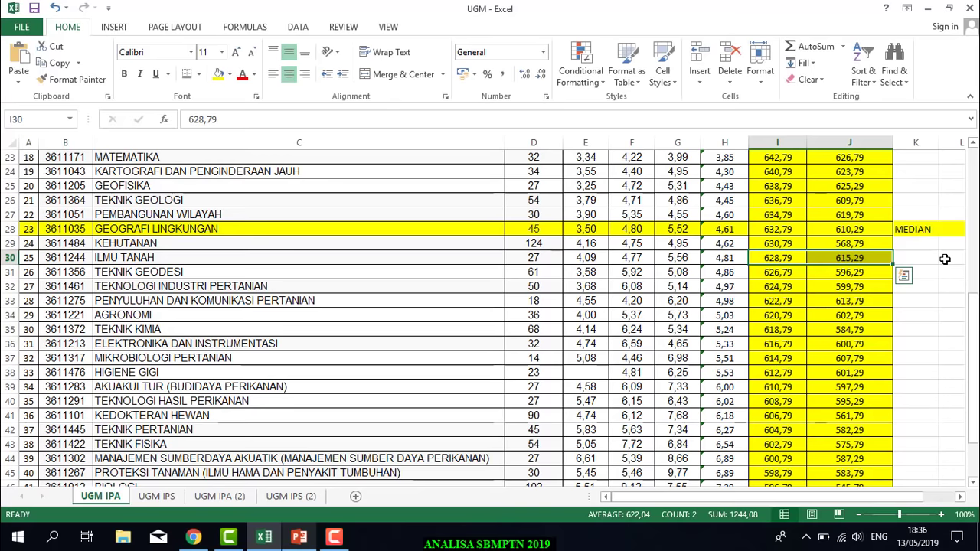
click(944, 259)
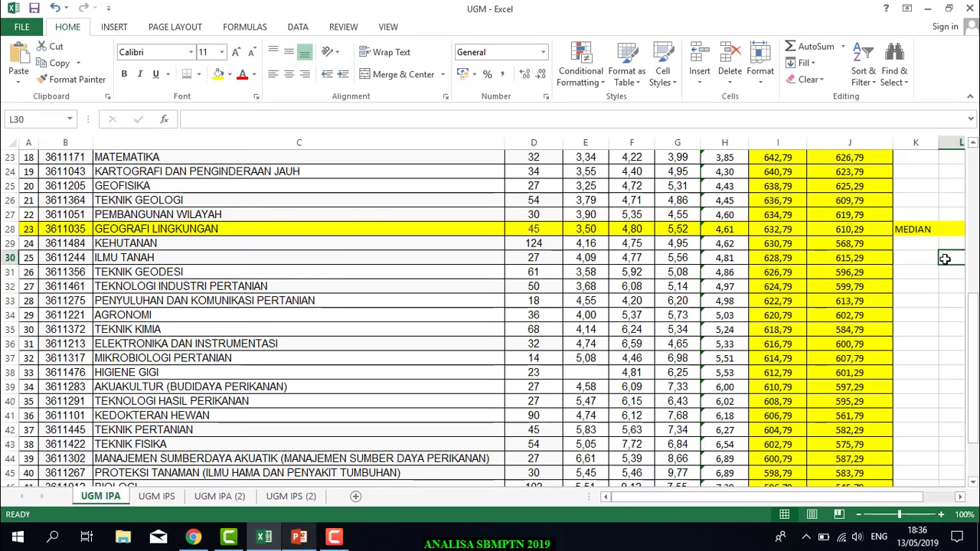
Open the UGM IPS sheet and look at the code and name of its first programme, ILMU EKONOMI.
scroll(945, 259, up, 7)
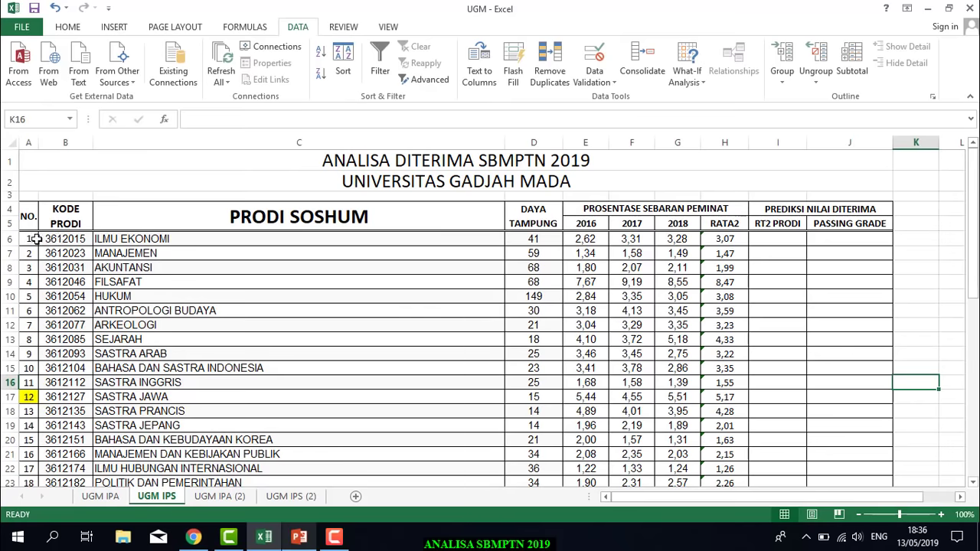
click(47, 238)
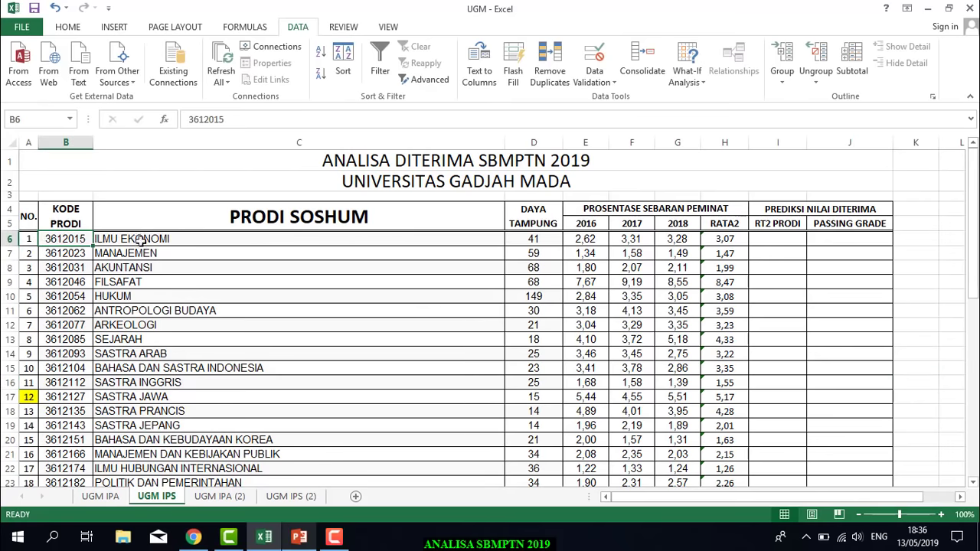
click(135, 242)
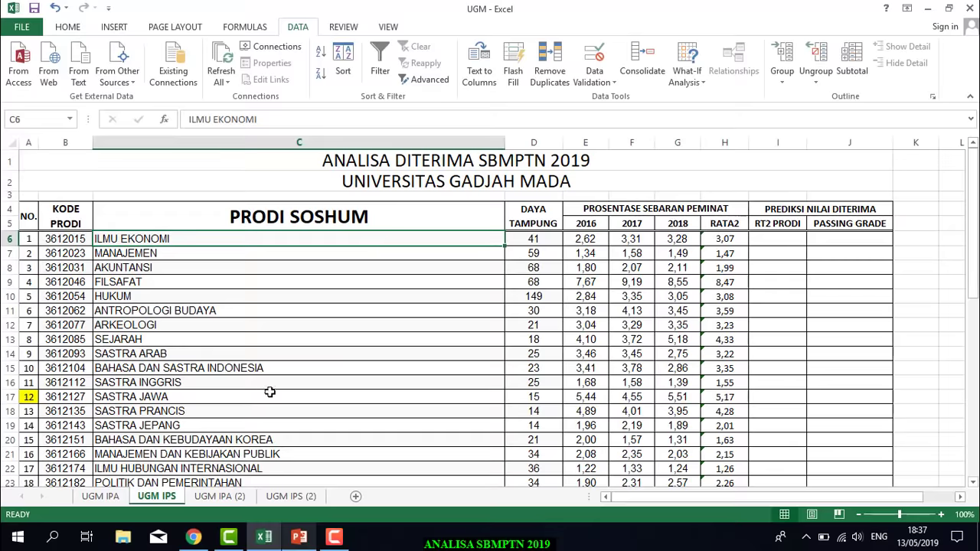
List the SOSHUM programmes on the SBMPTN website in Chrome and compare ILMU EKONOMI's code, name and DAYA TAMPUNG with the Excel row.
click(193, 536)
scroll(350, 280, up, 15)
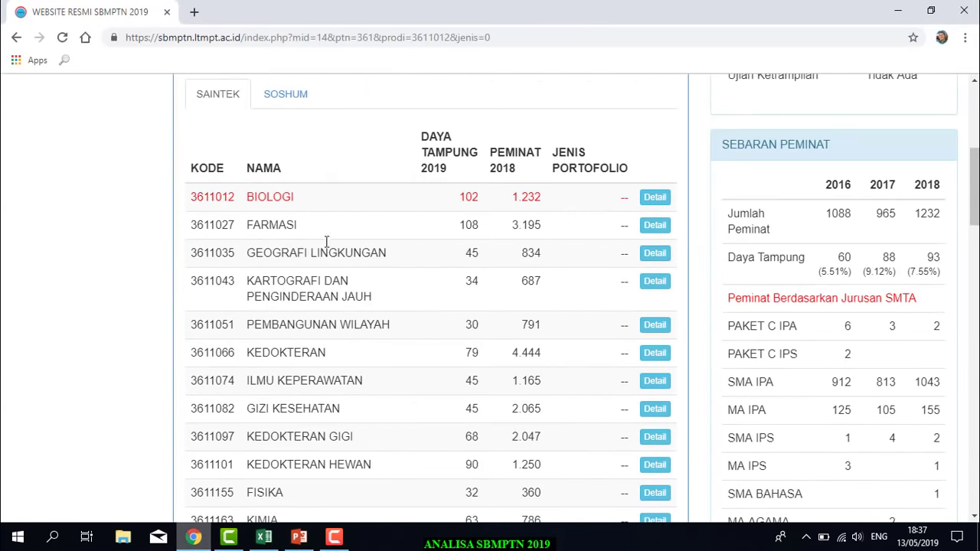
click(287, 97)
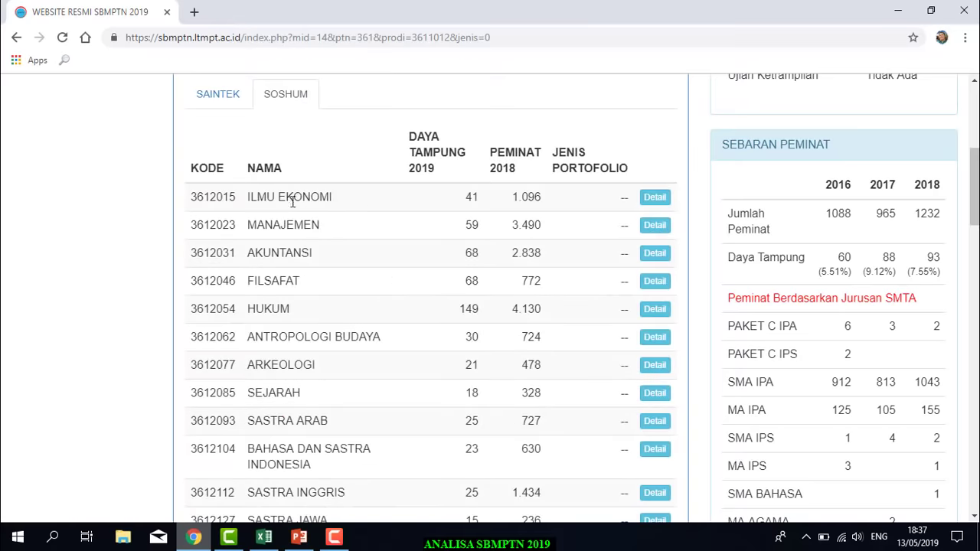
drag(194, 196, 473, 199)
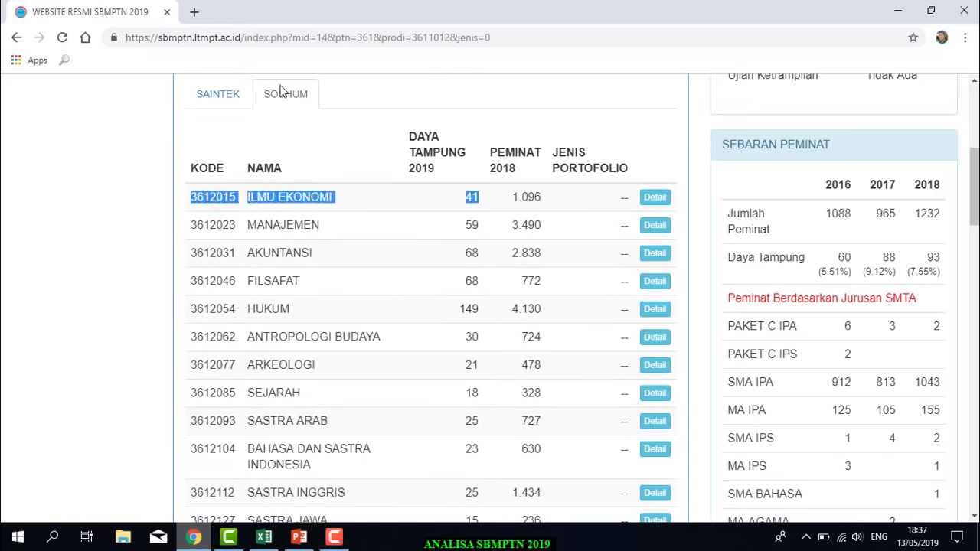
click(264, 536)
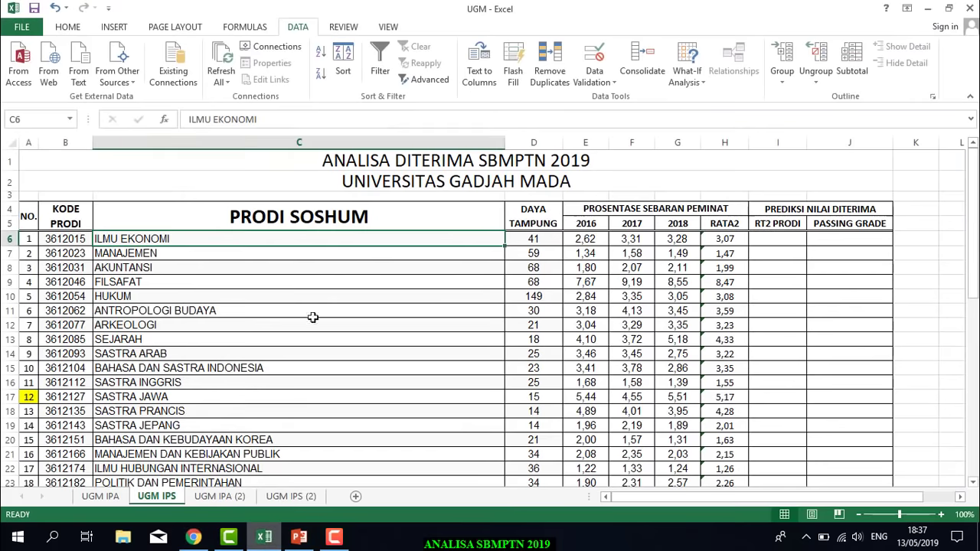
click(536, 239)
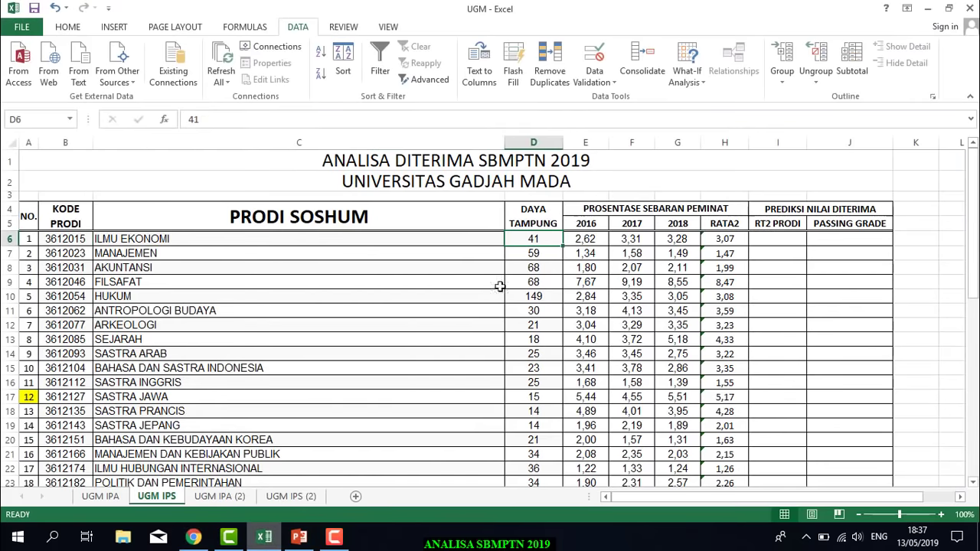
View ILMU EKONOMI's details on the SBMPTN website in Chrome for its 2016–2018 applicant distribution, and return to the Excel sheet.
click(194, 536)
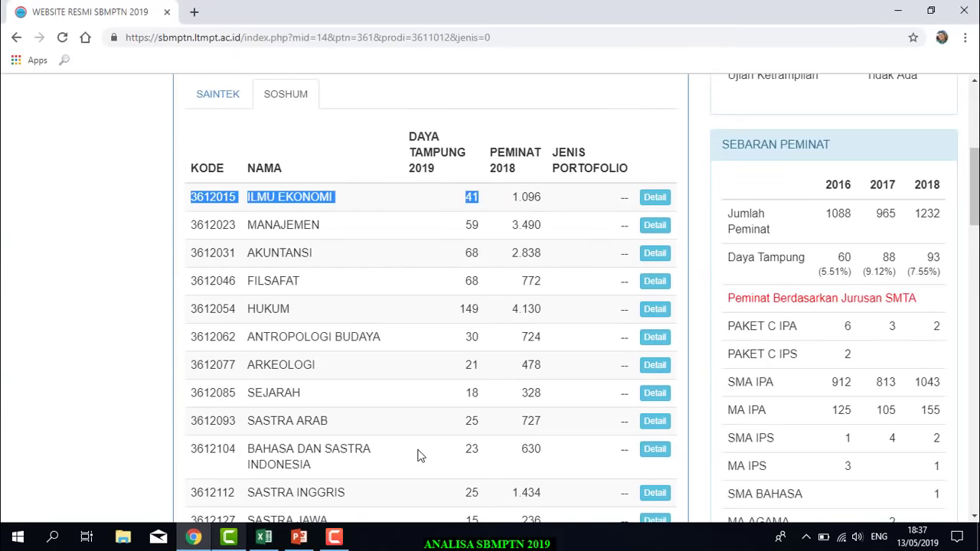
click(656, 199)
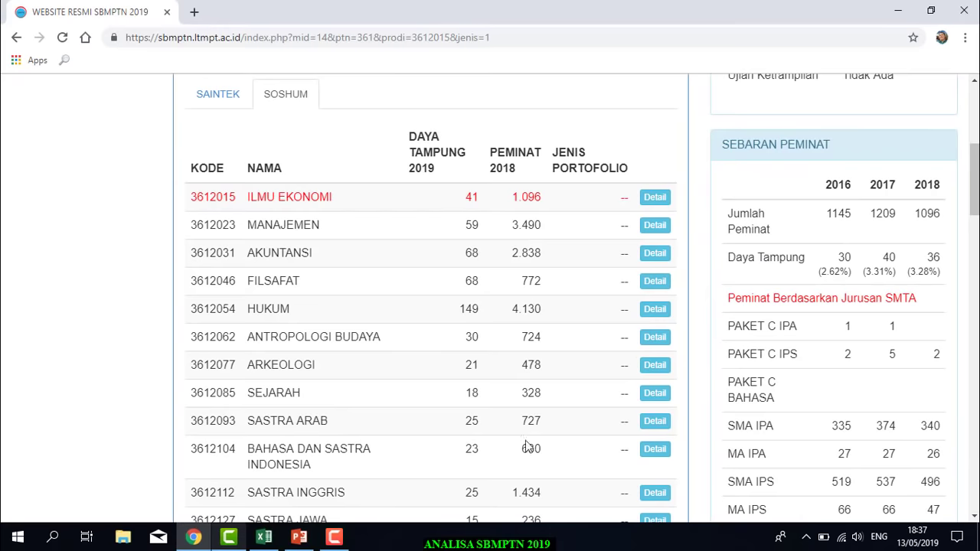
click(264, 540)
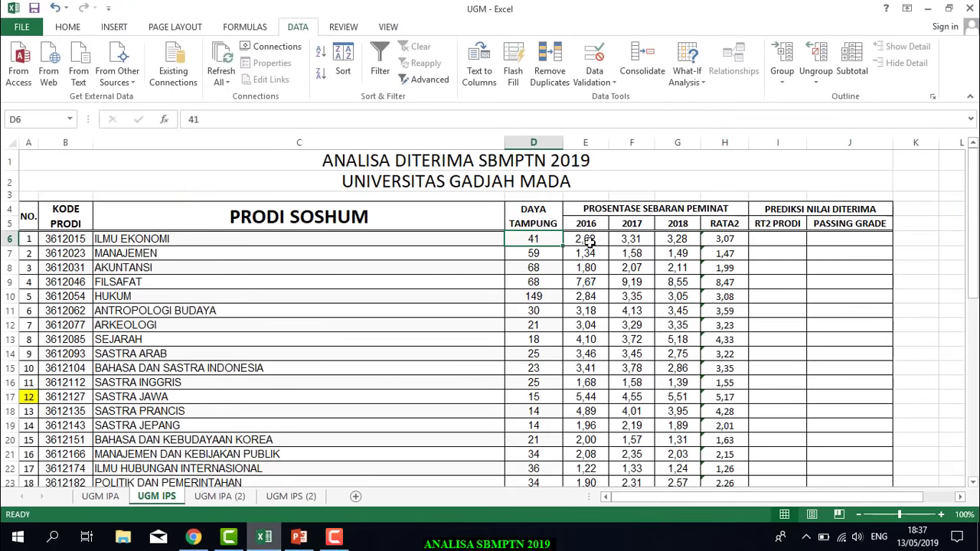
Compare ILMU EKONOMI's 2016, 2017 and 2018 applicant percentages in the Excel sheet with the SBMPTN website in Chrome.
click(588, 240)
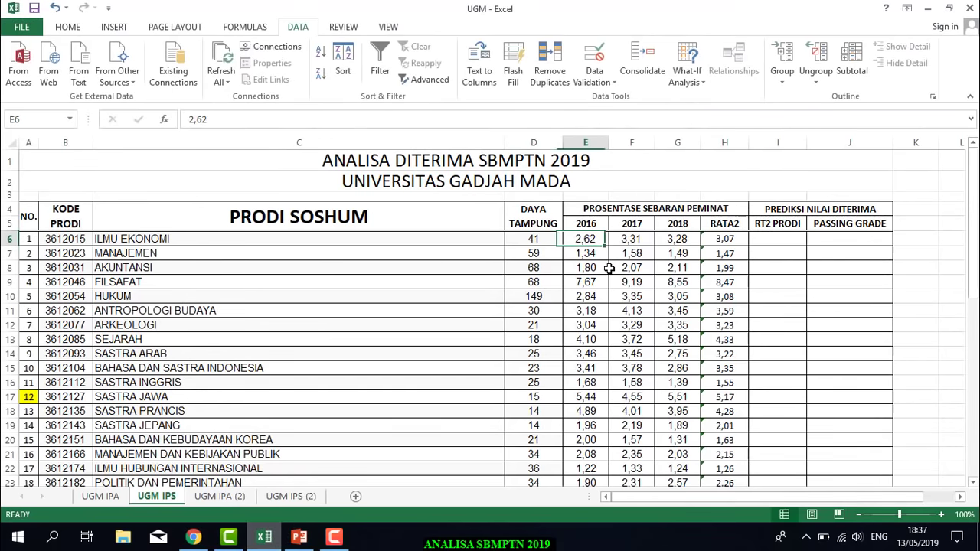
click(194, 536)
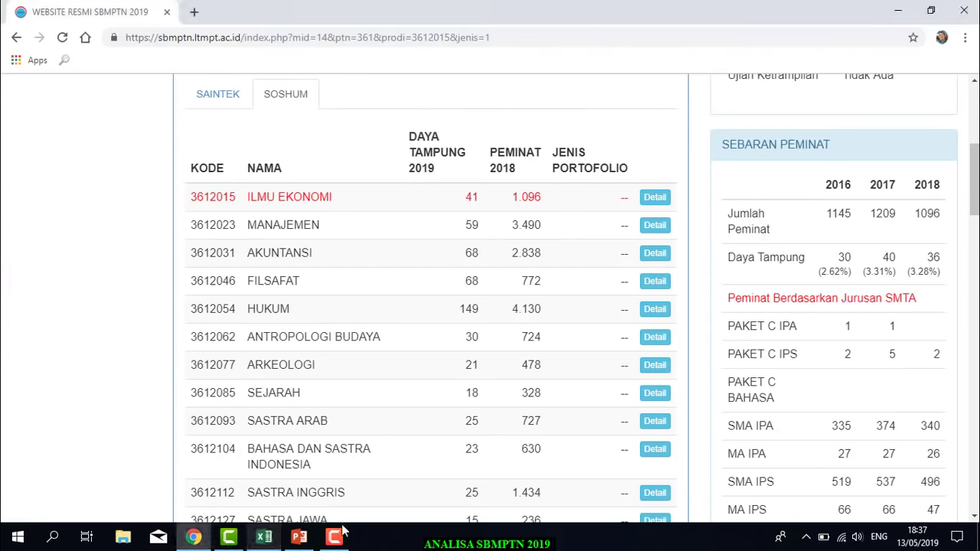
click(264, 537)
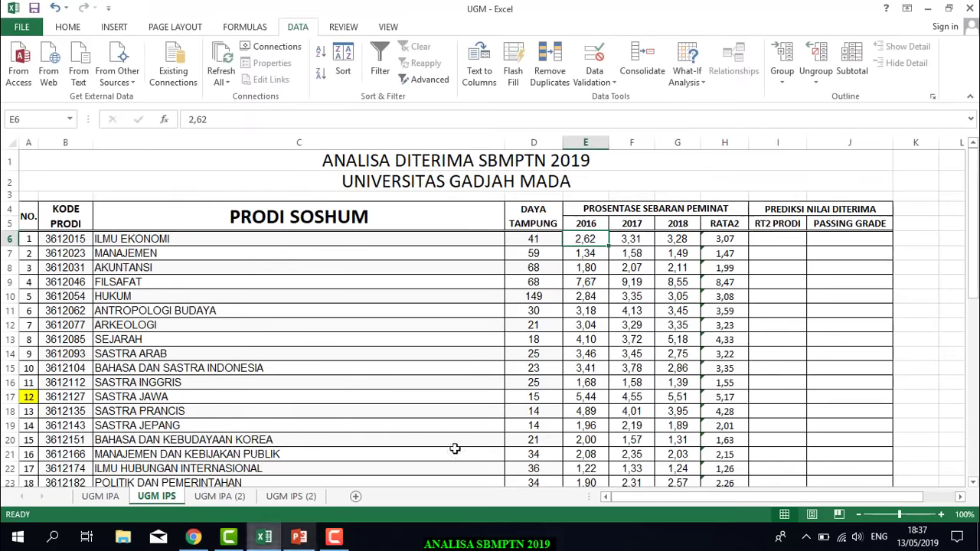
click(634, 242)
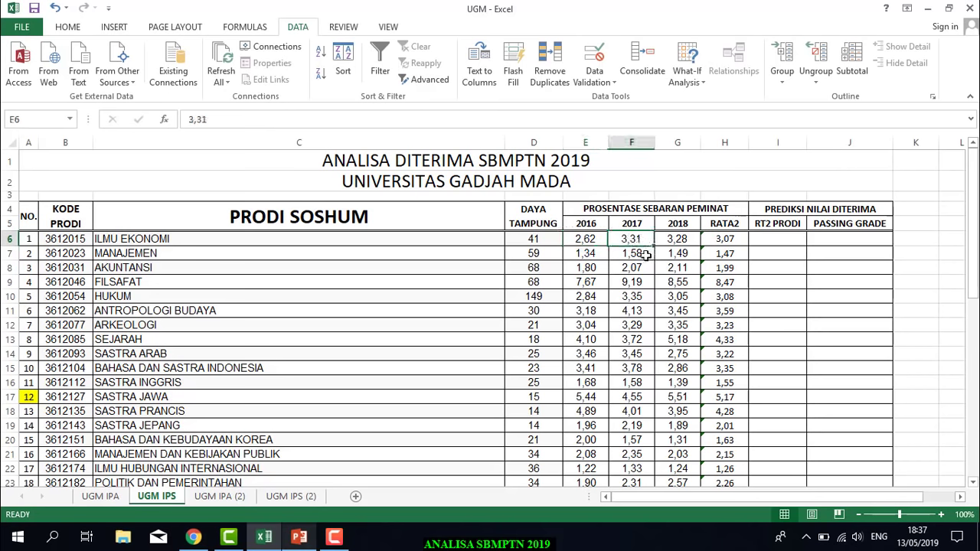
click(194, 537)
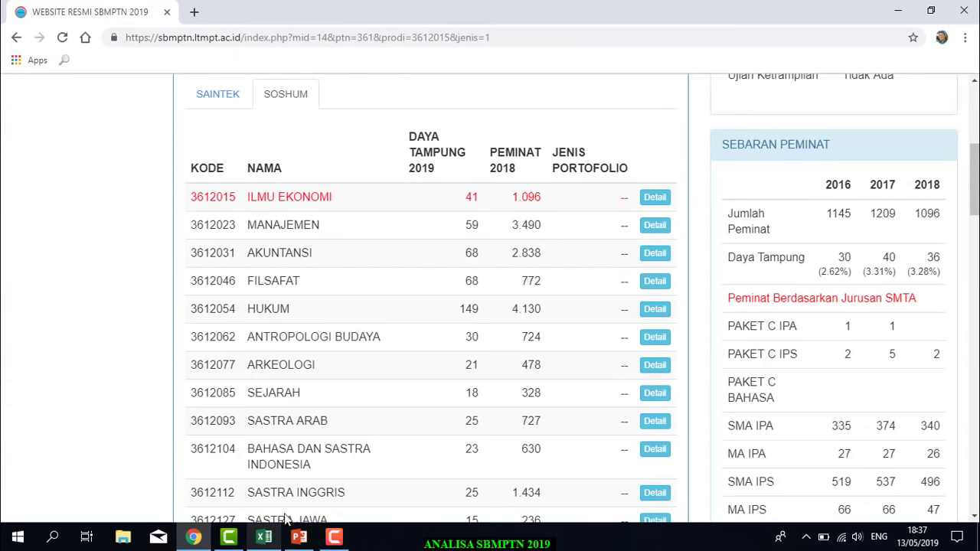
click(264, 537)
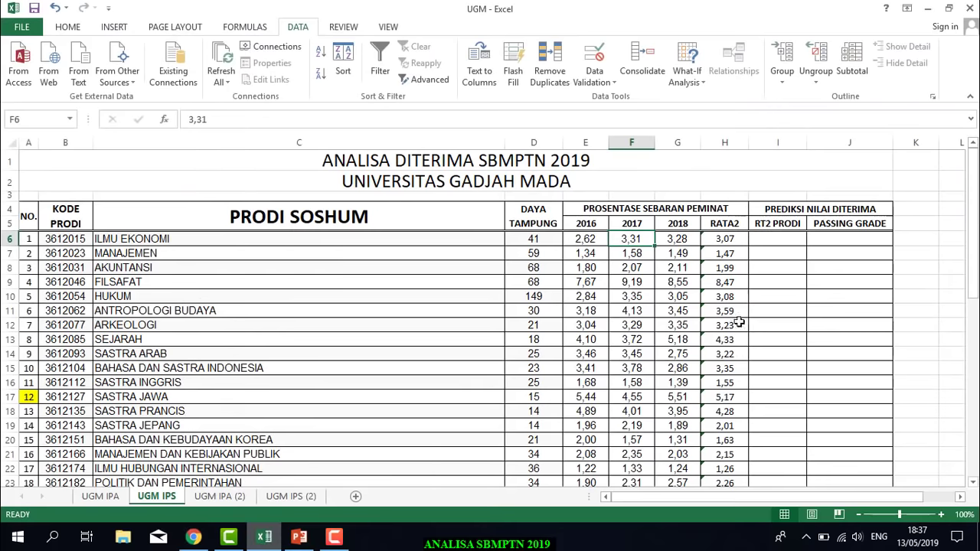
click(679, 240)
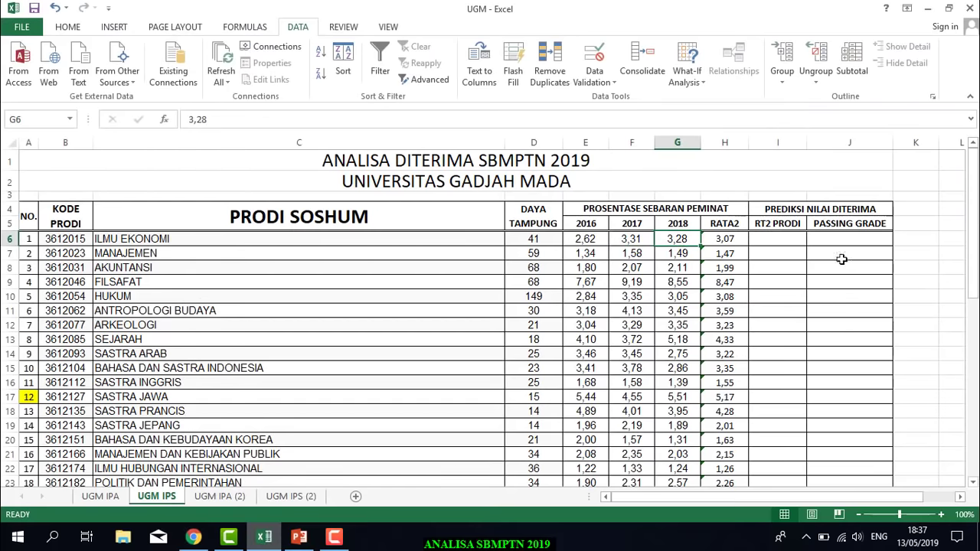
Look through the SOSHUM programme list down to its last row and locate the highlighted middle row, number 12.
click(757, 239)
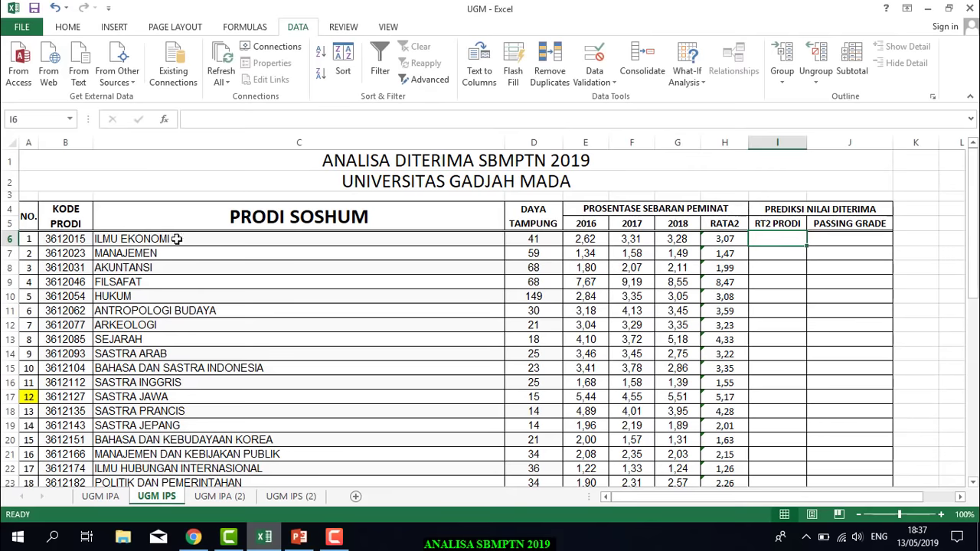
scroll(162, 248, down, 4)
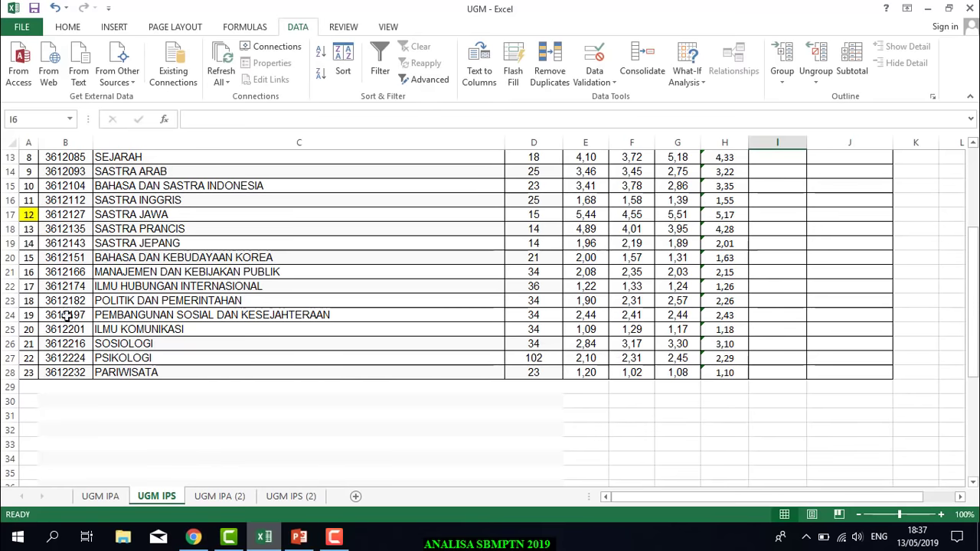
click(28, 217)
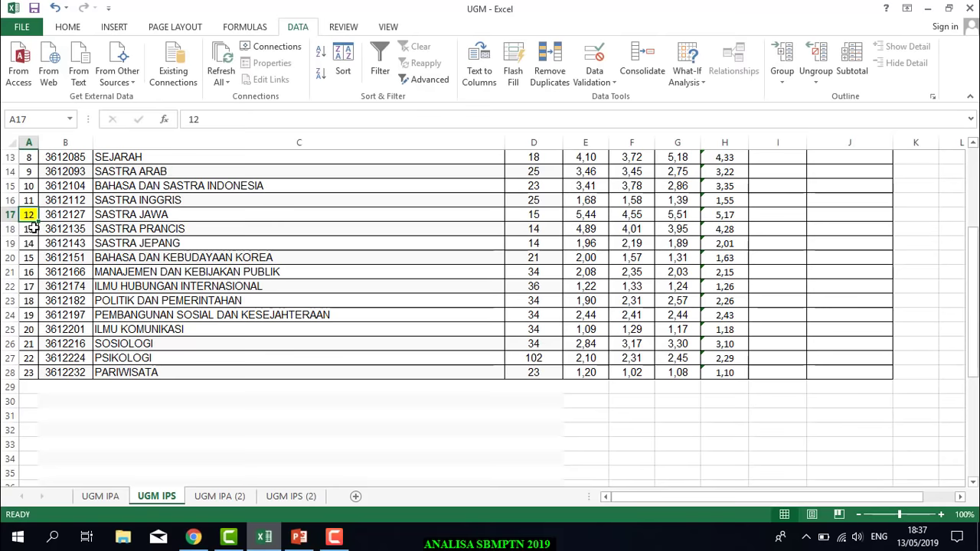
scroll(20, 287, up, 1)
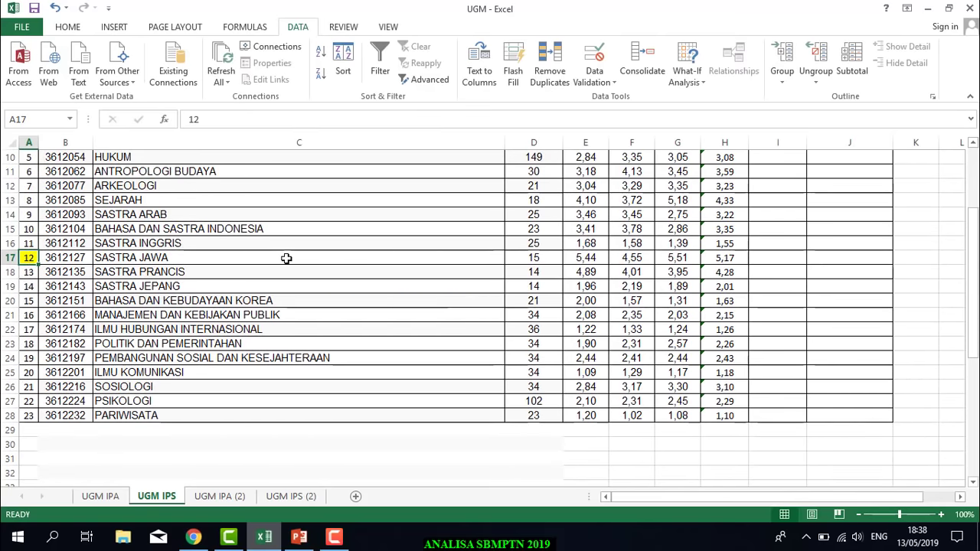
Sort the SOSHUM programme data B6:H28 by column H, RATA2, from smallest to largest.
scroll(287, 257, up, 3)
drag(65, 240, 728, 451)
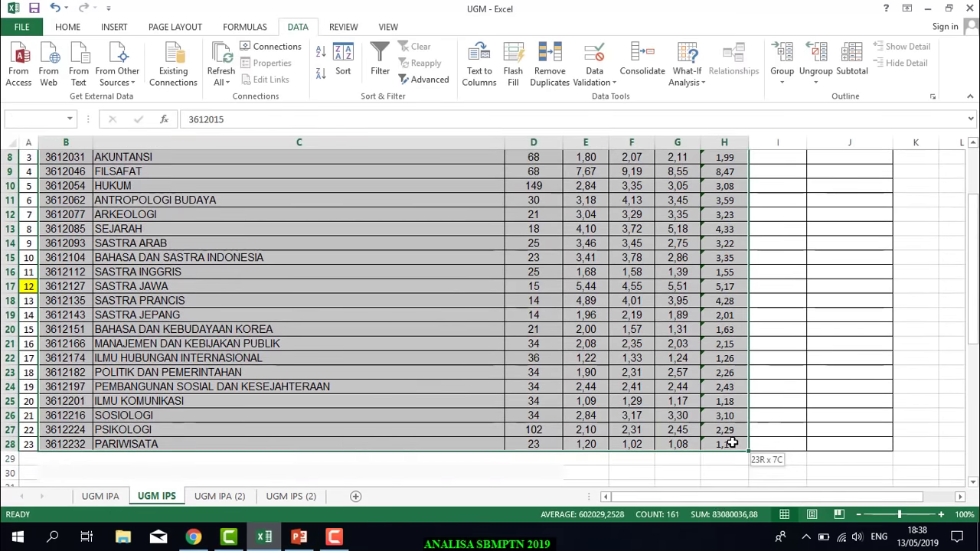
scroll(796, 389, up, 3)
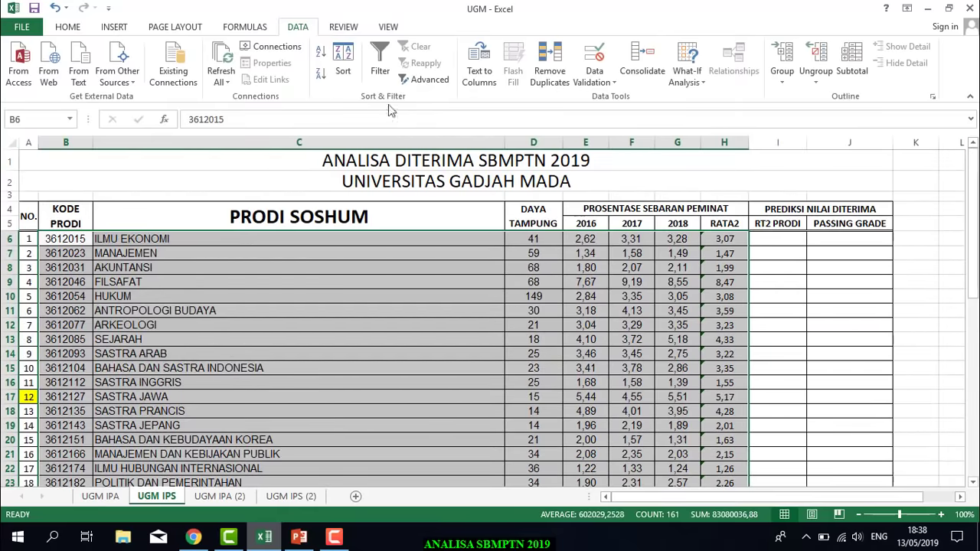
click(342, 62)
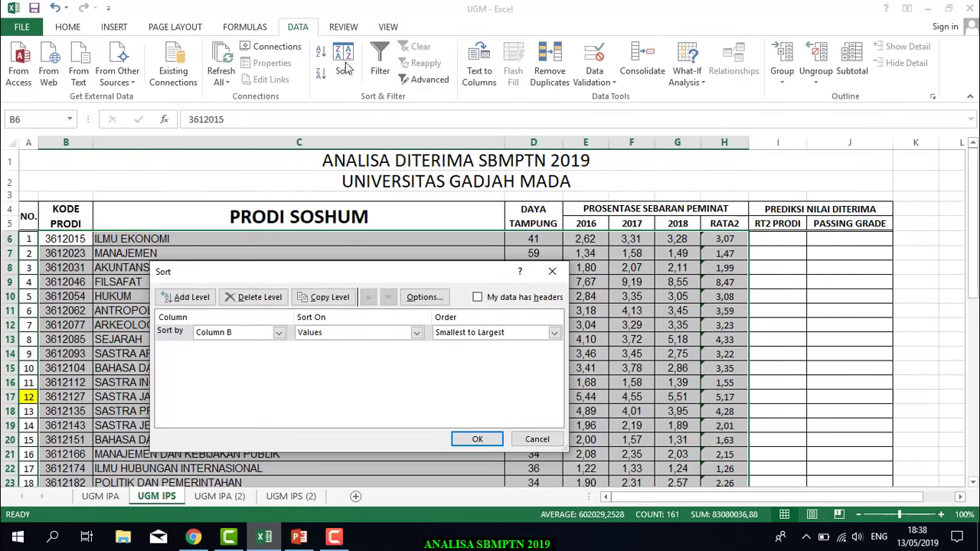
click(279, 333)
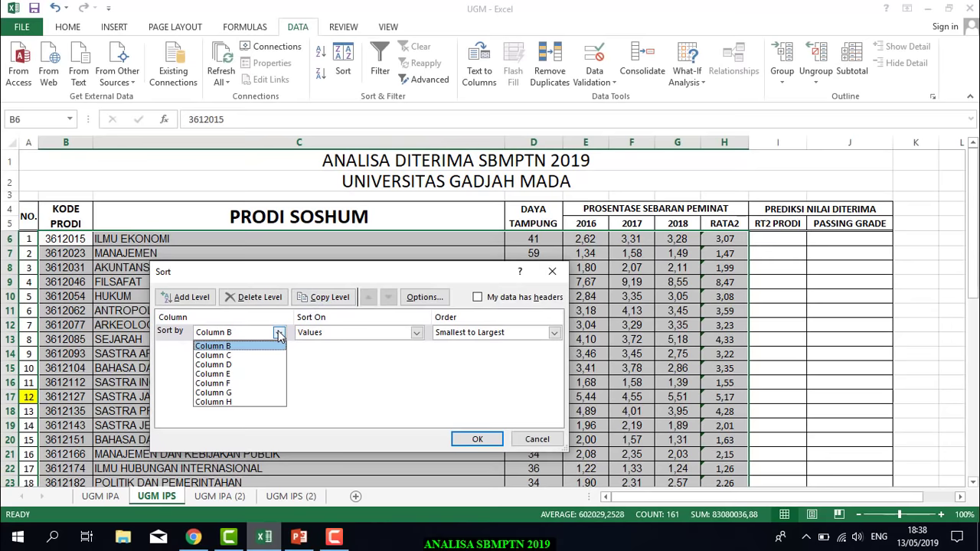
click(246, 402)
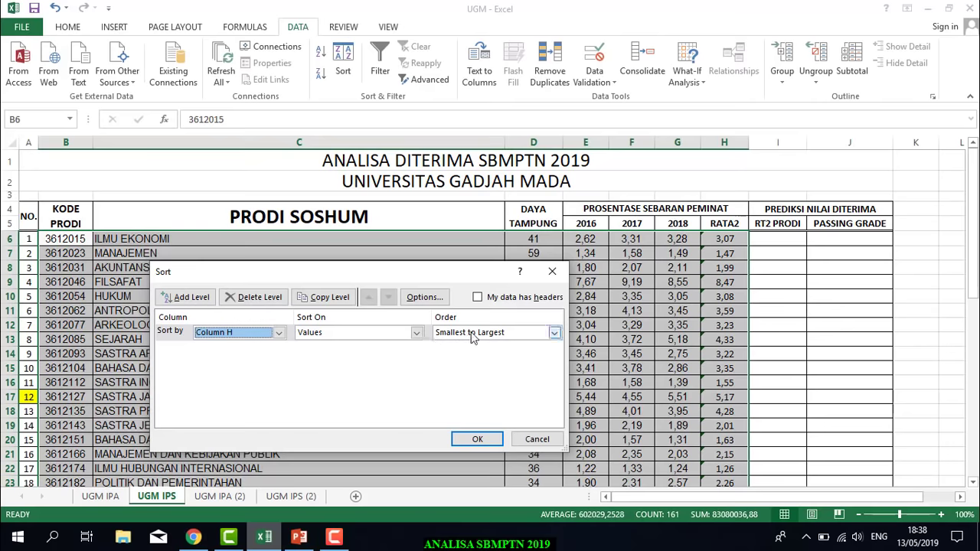
click(477, 440)
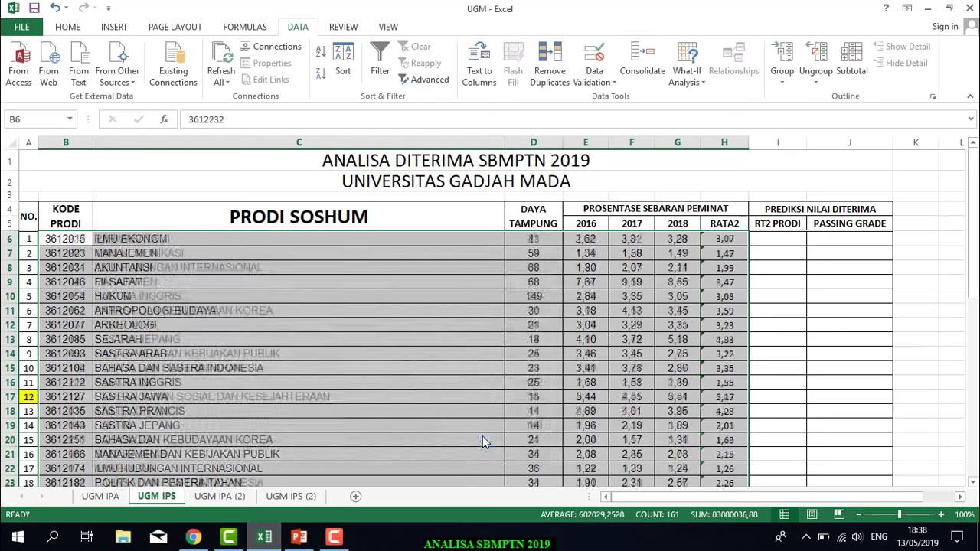
click(864, 350)
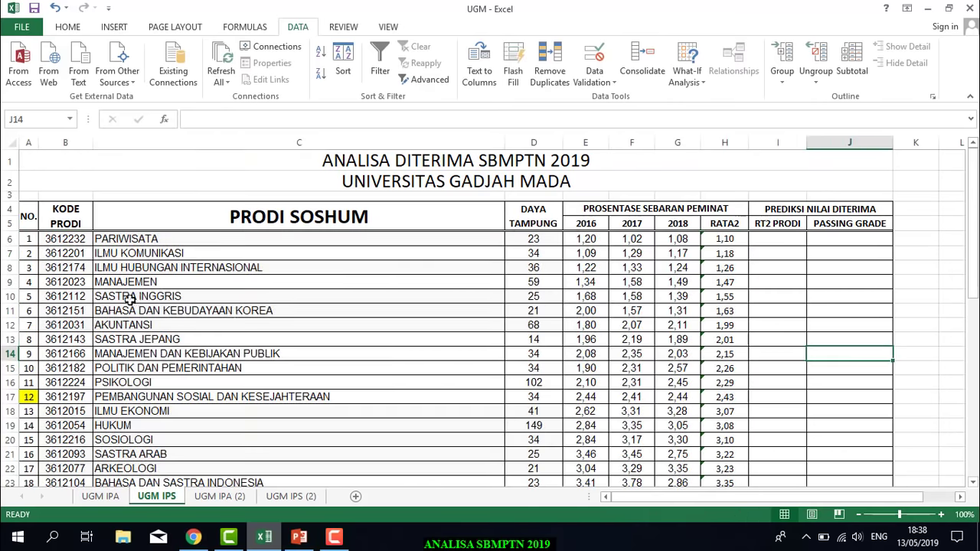
Examine the first seven programmes of the sorted list, from PARIWISATA to AKUNTANSI, row by row, including PARIWISATA's RATA2.
click(7, 239)
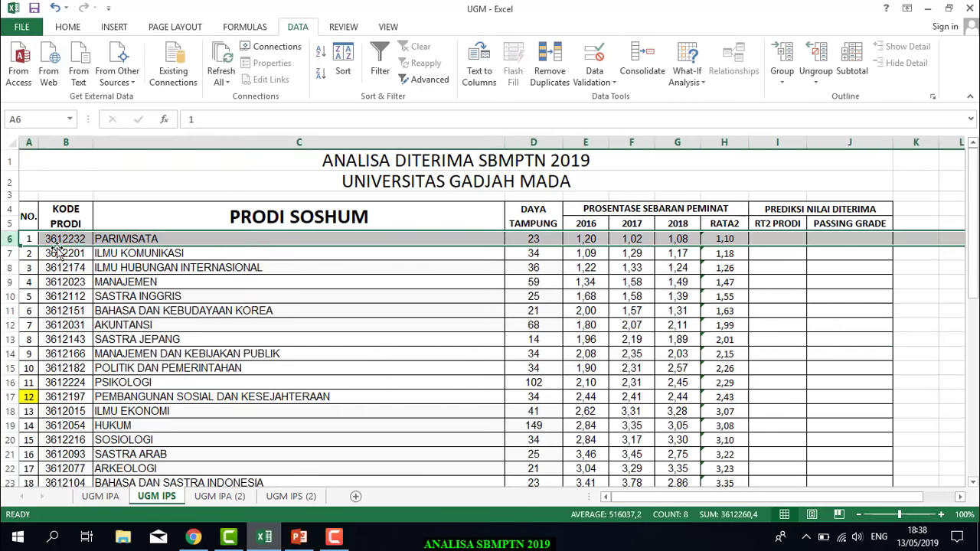
click(726, 240)
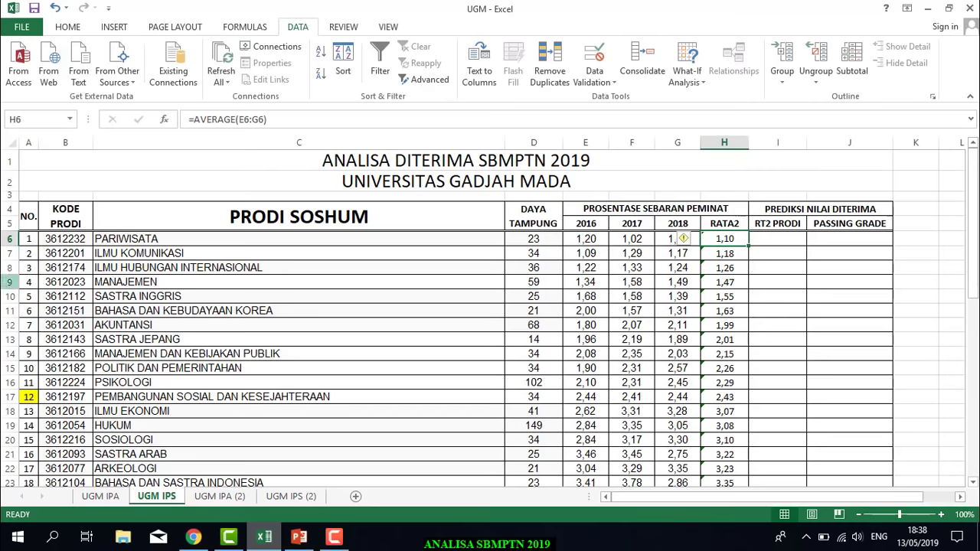
click(9, 253)
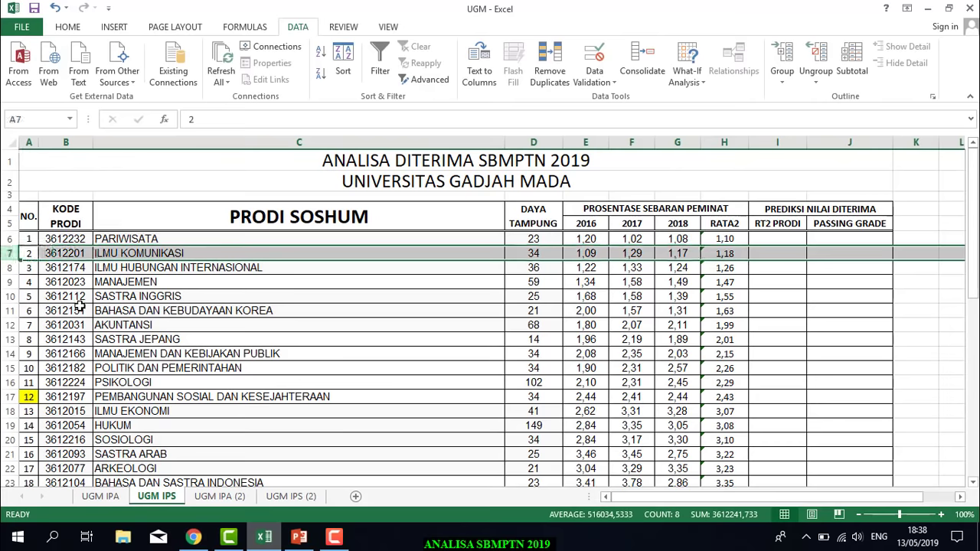
click(10, 267)
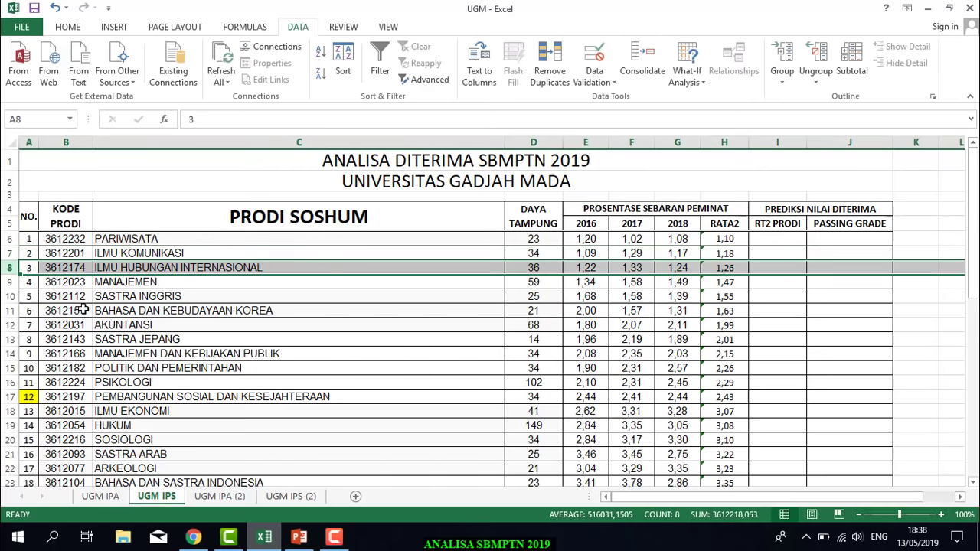
click(6, 282)
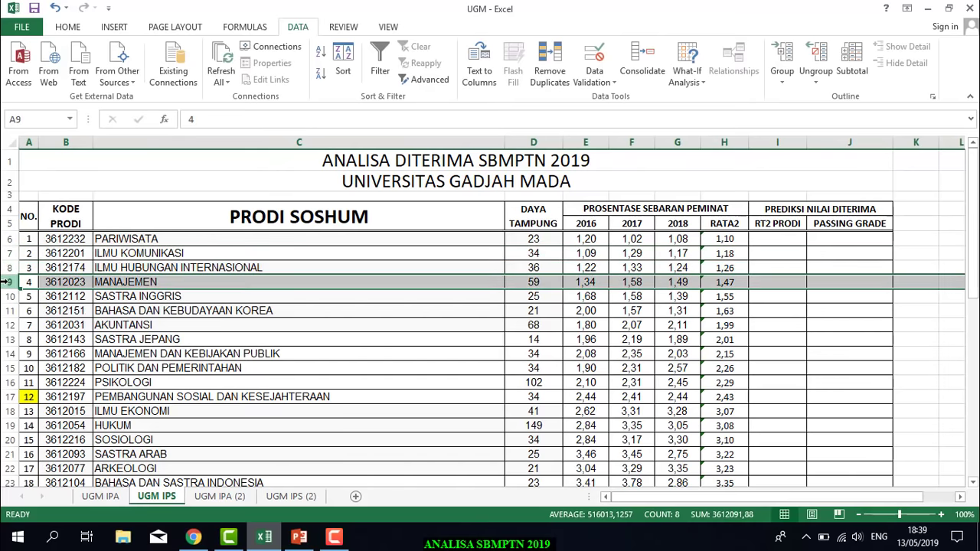
click(9, 297)
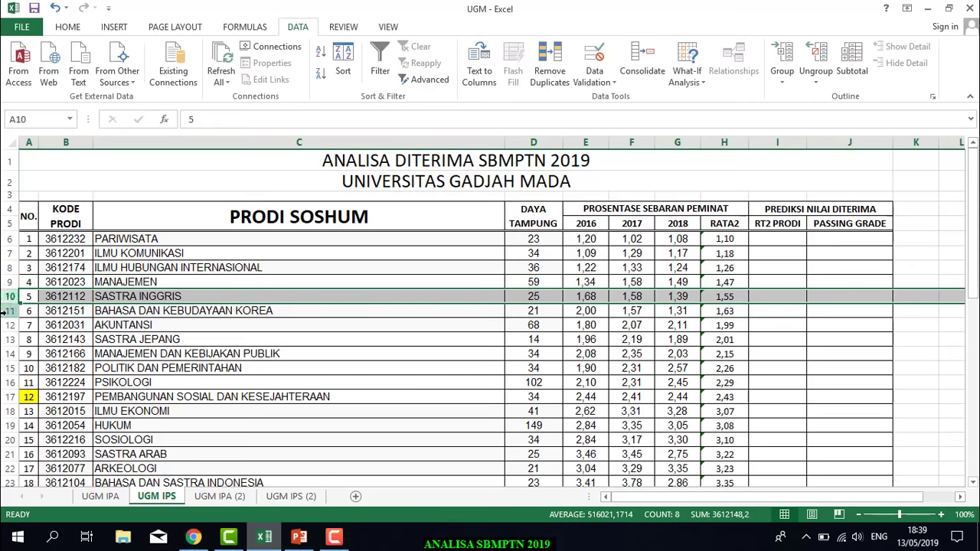
click(5, 310)
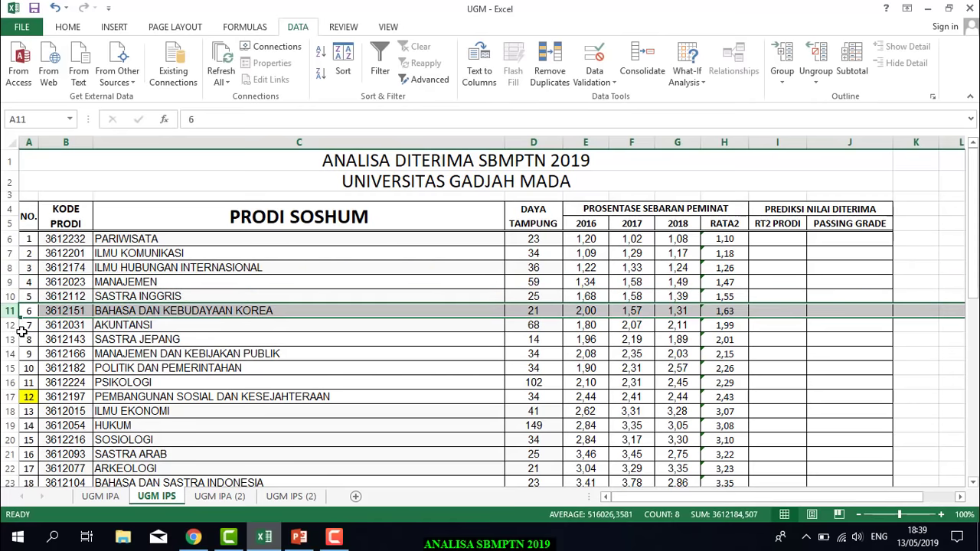
click(25, 324)
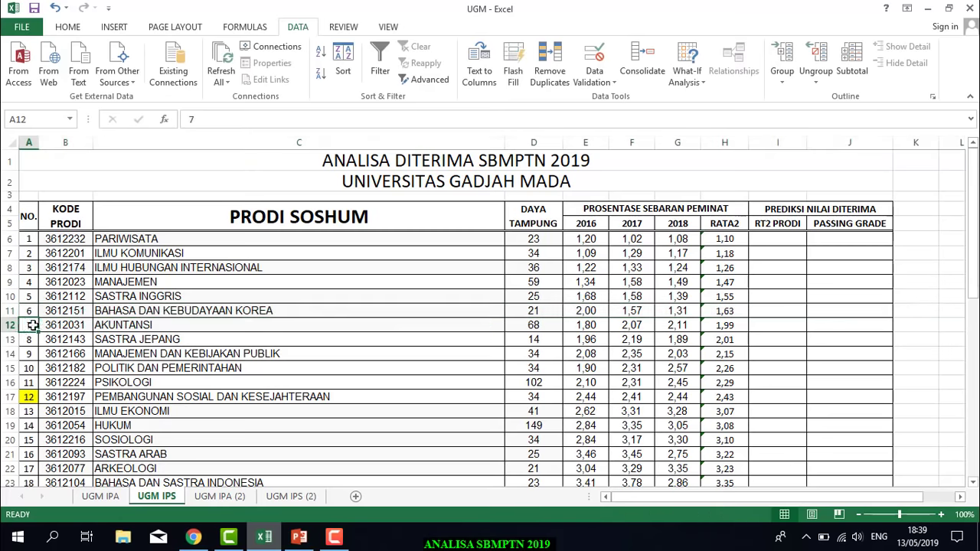
click(9, 324)
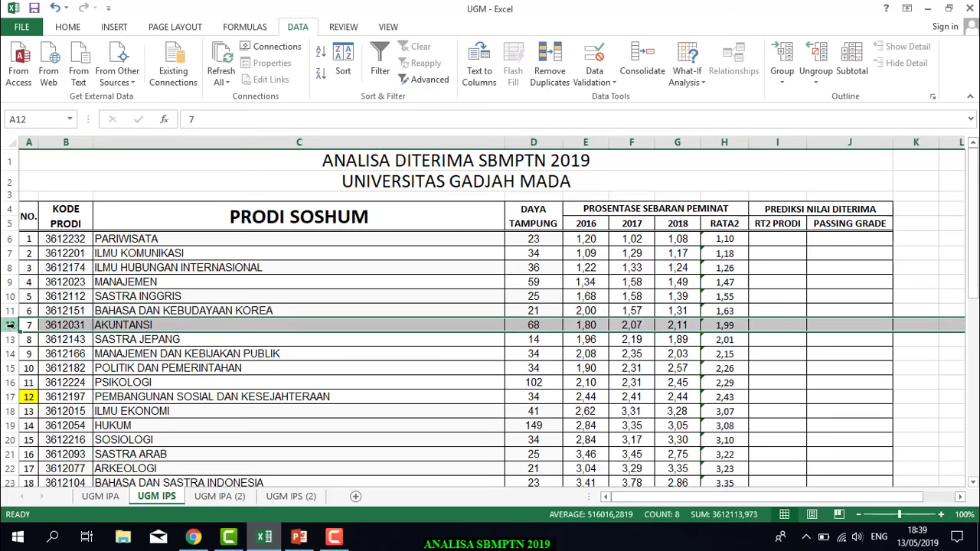
Examine the last programme, FILSAFAT, with its RATA2, and the median row 12, PEMBANGUNAN SOSIAL DAN KESEJAHTERAAN.
scroll(141, 341, down, 4)
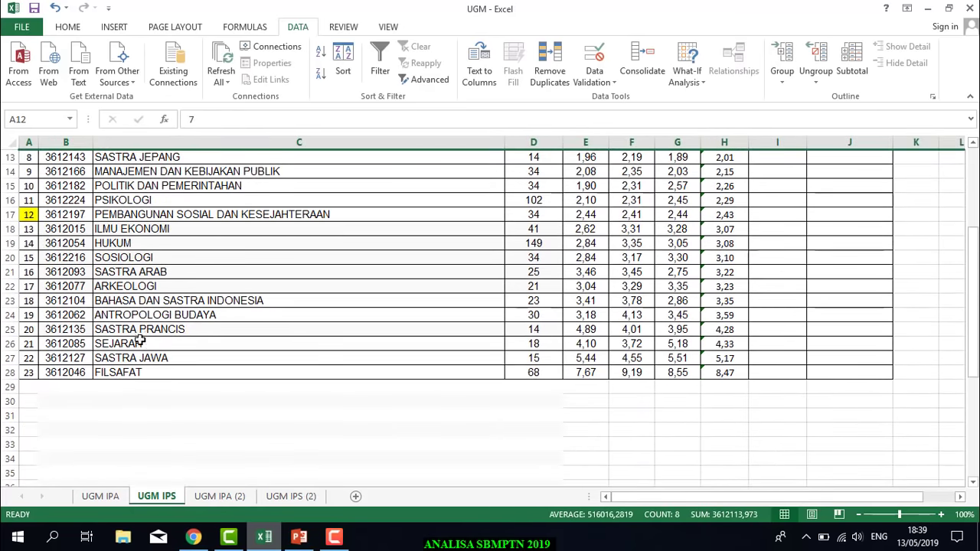
click(12, 372)
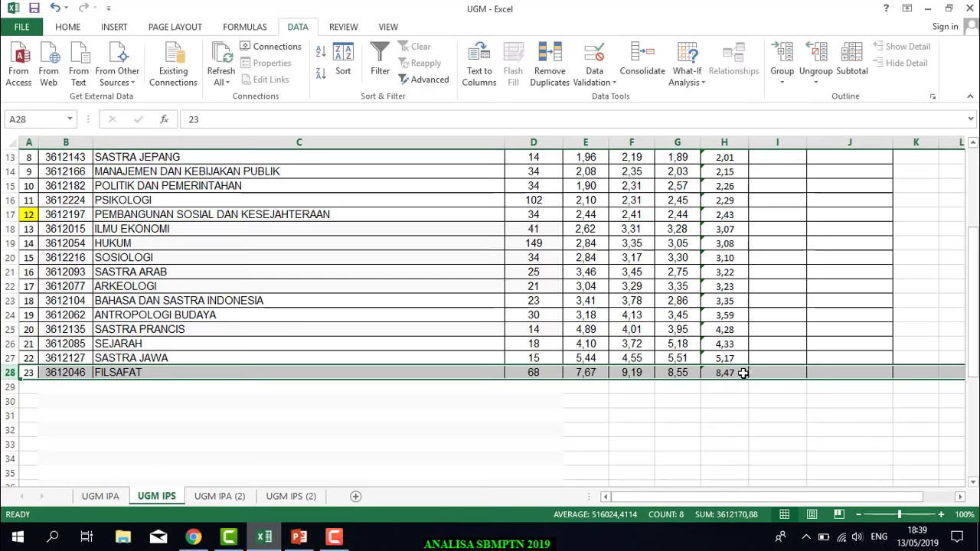
scroll(718, 378, up, 2)
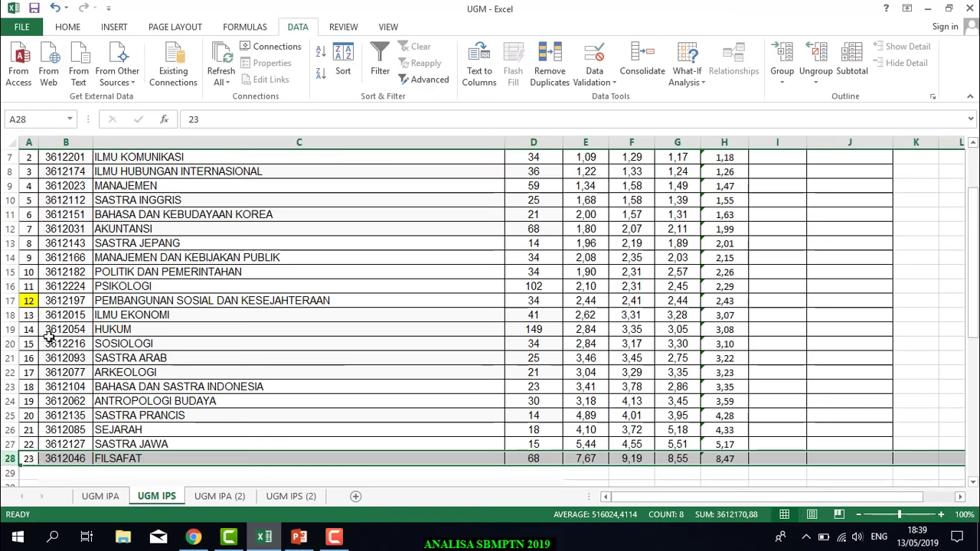
click(30, 302)
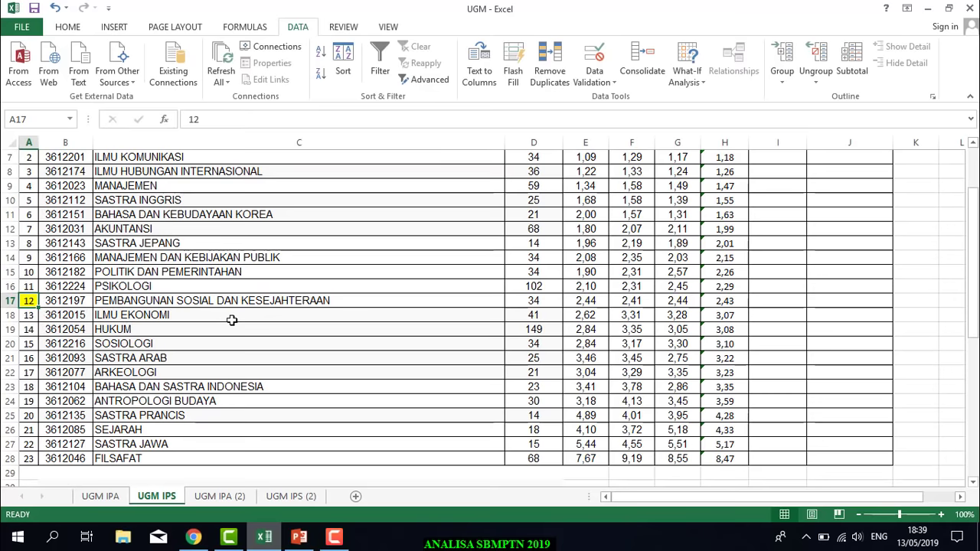
Select the median row's RT2 PRODI cell and look up UGM's SOSHUM average on the 10 PTN FAVORITE slide in PowerPoint.
click(766, 300)
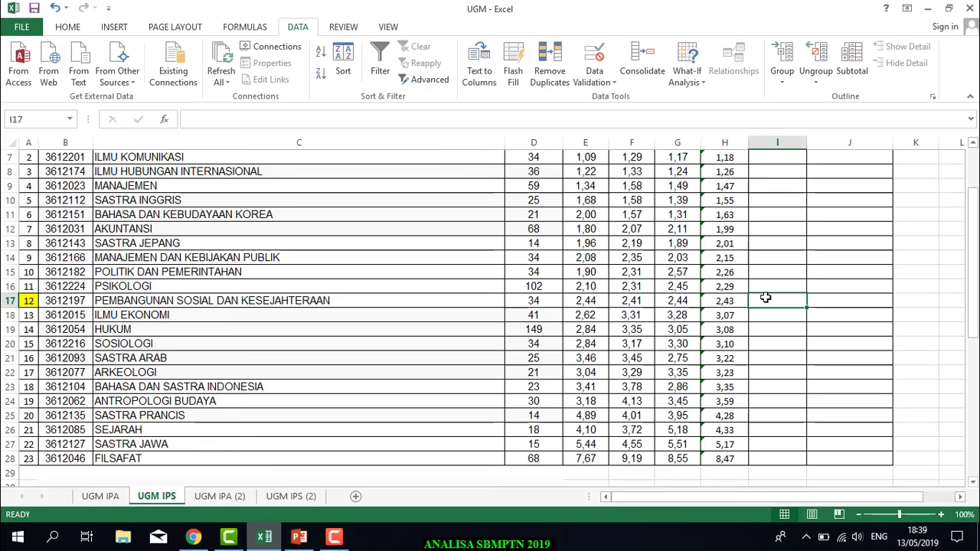
scroll(765, 299, up, 2)
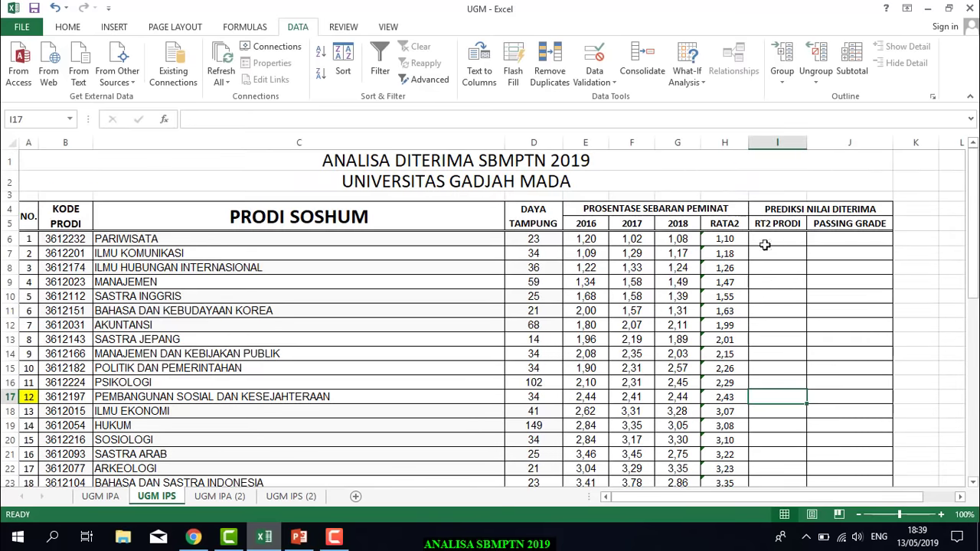
click(300, 537)
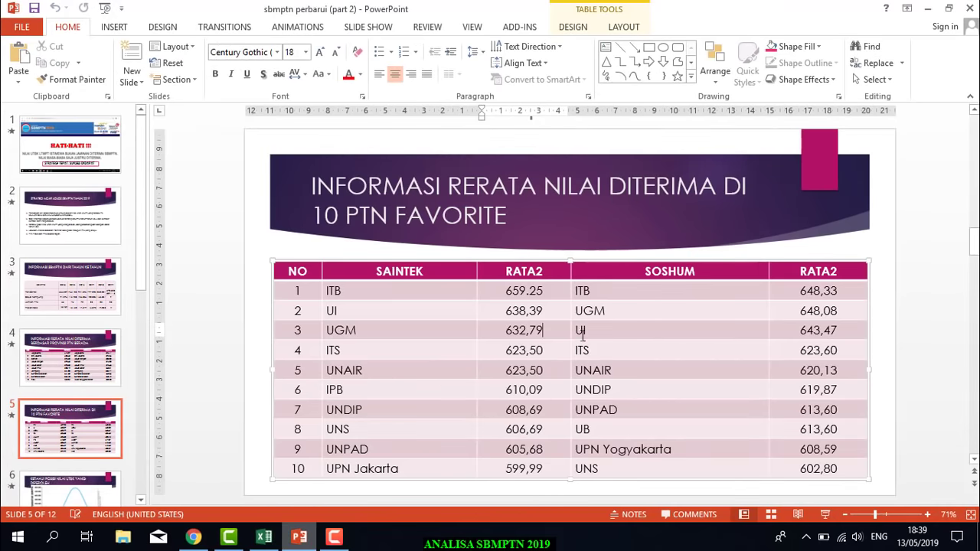
drag(579, 310, 847, 312)
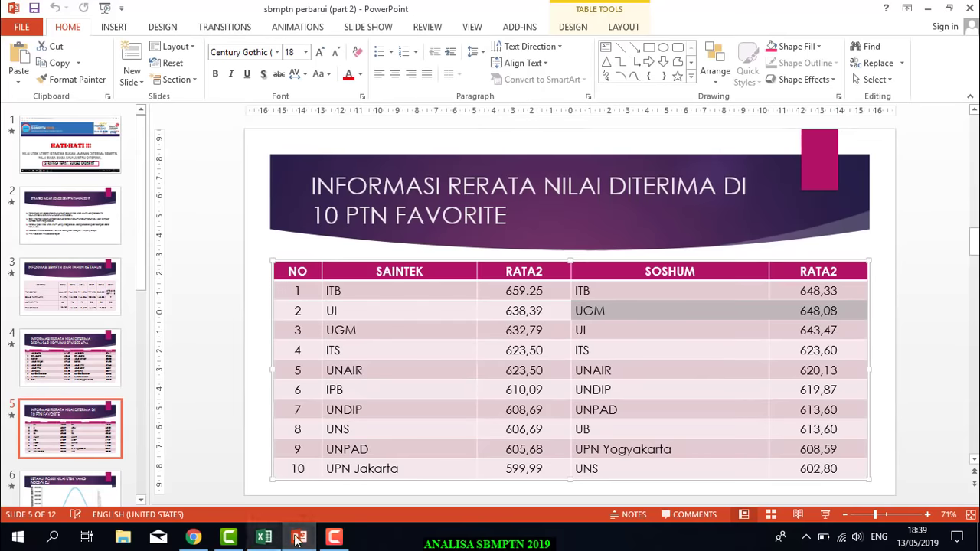
Switch to the UGM workbook in Excel and enter 648,08 as the RT2 PRODI of the median programme, PEMBANGUNAN SOSIAL DAN KESEJAHTERAAN.
click(263, 538)
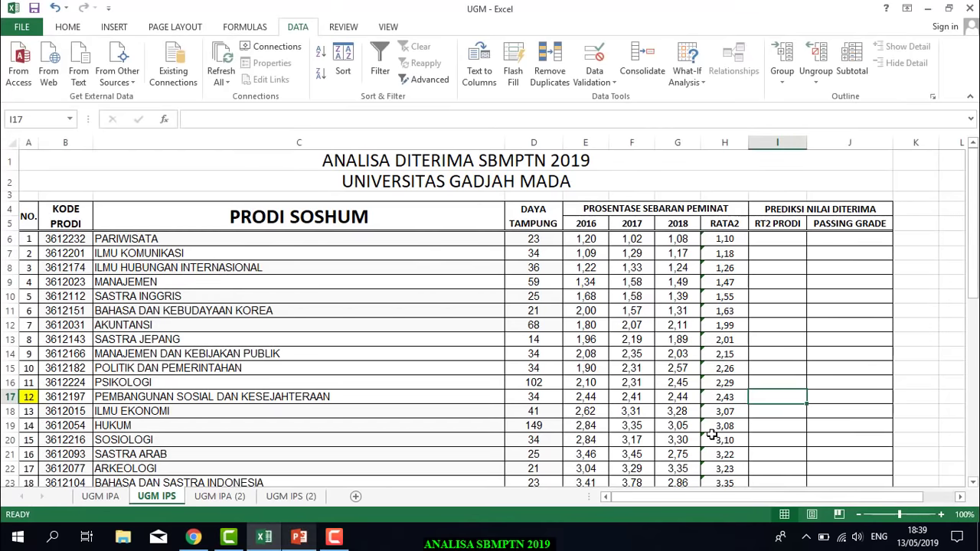
text(648)
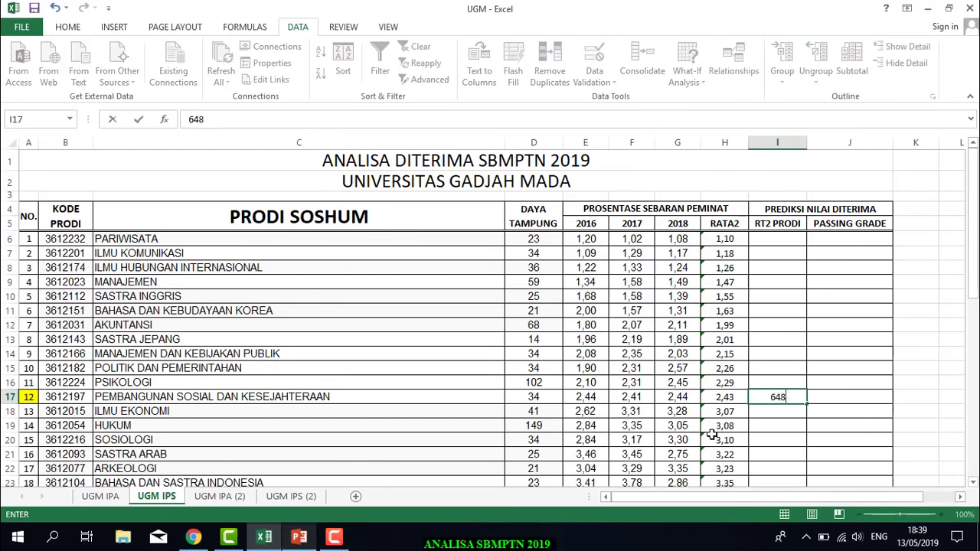
text(,08)
key(ctrl+Return)
key(Return)
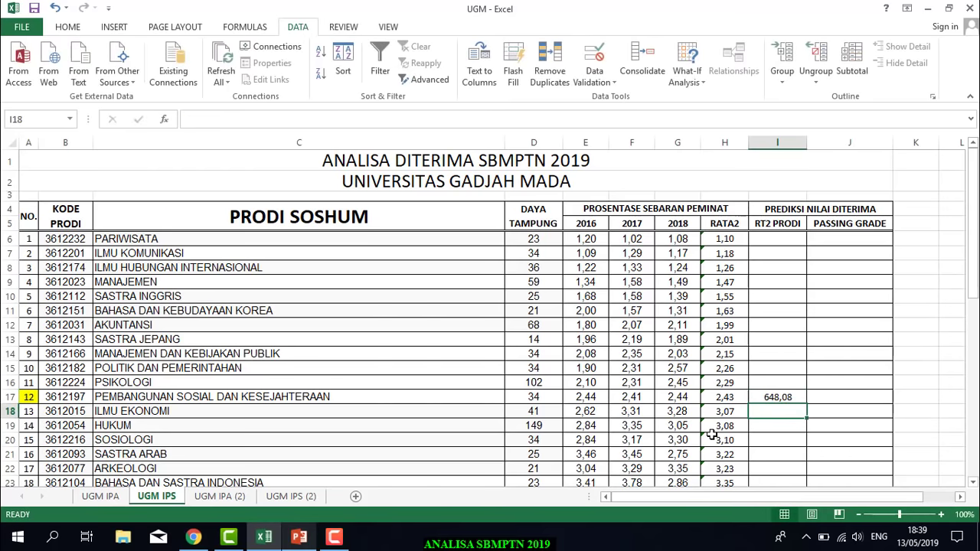
Enter 650,08 as the RT2 PRODI of PSIKOLOGI, the programme directly above the median row.
click(761, 385)
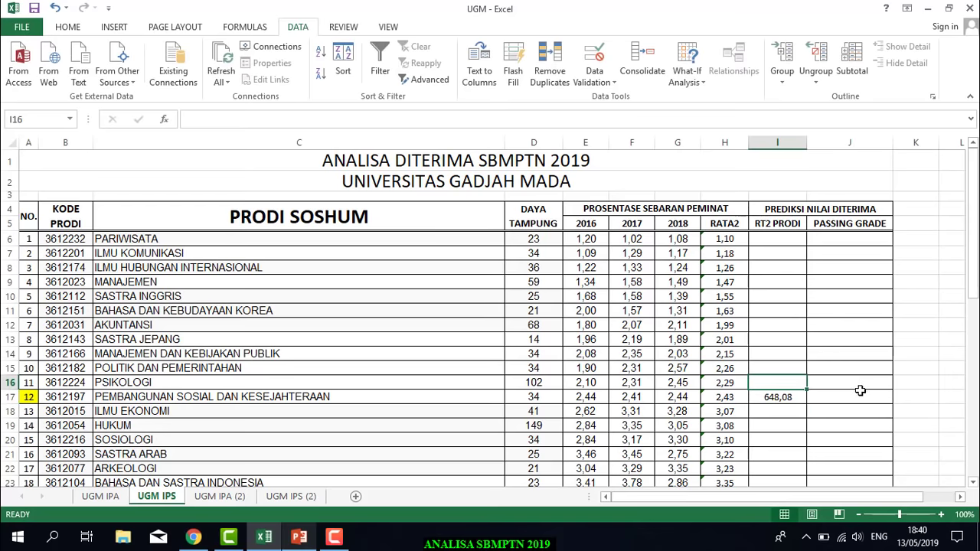
text(6)
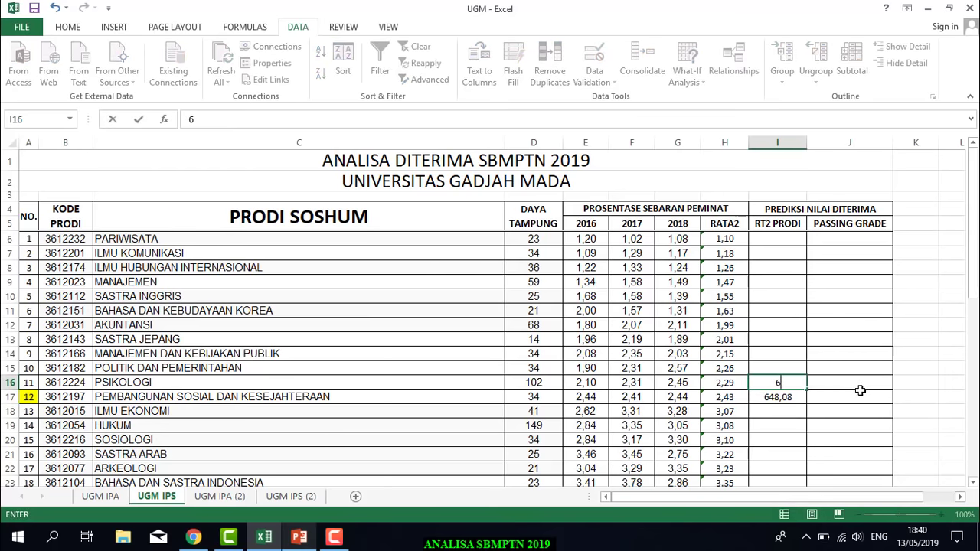
text(50,08)
key(Return)
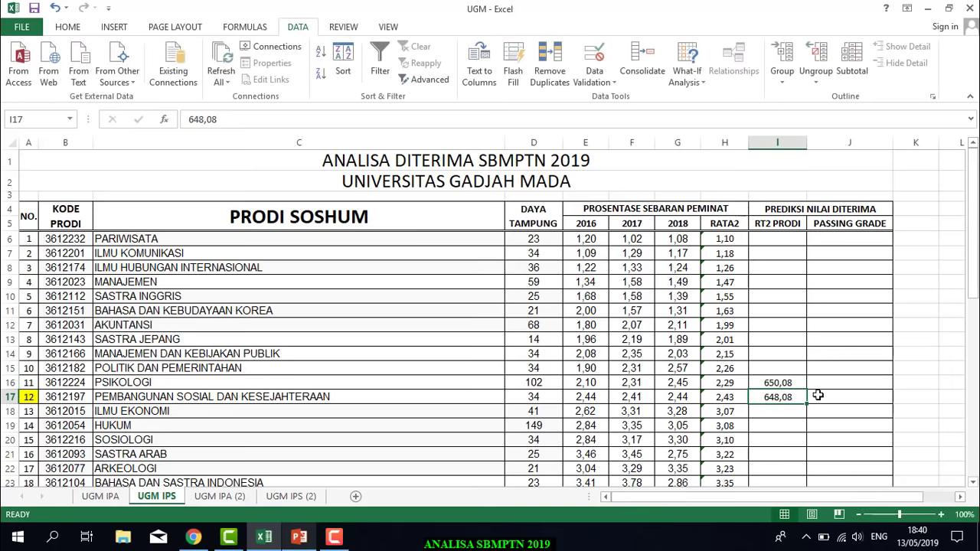
Extend the two RT2 PRODI values as a 2-point series up to PARIWISATA in row 6 and down to FILSAFAT in row 28.
drag(783, 379, 804, 236)
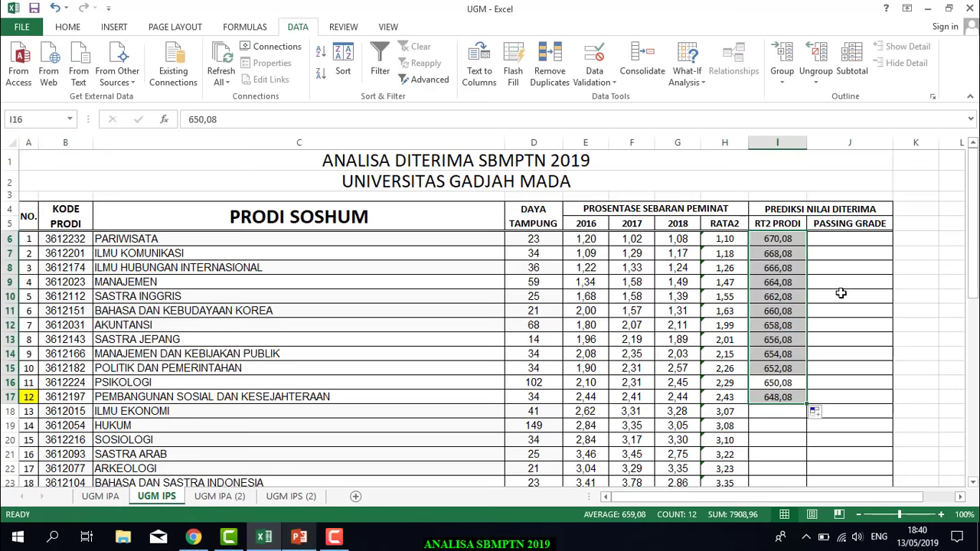
click(774, 240)
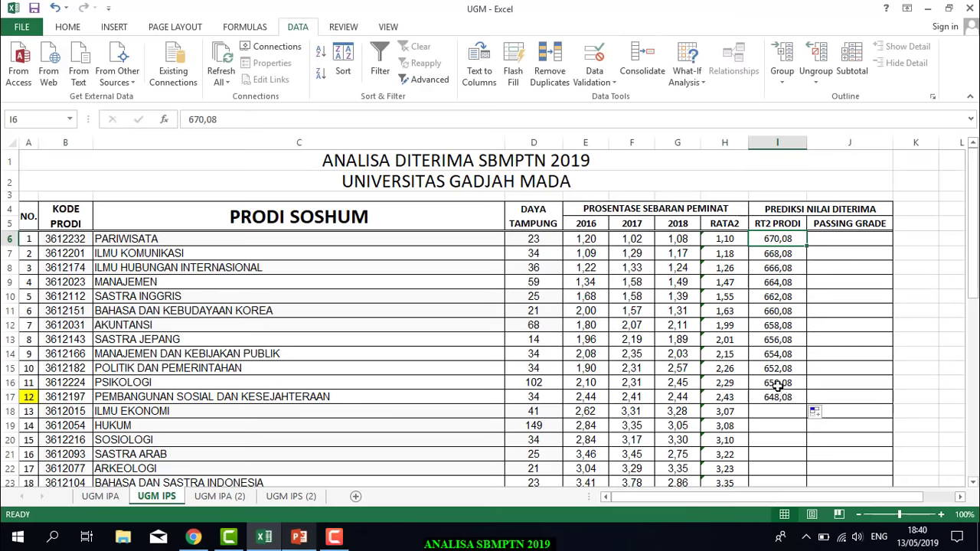
drag(776, 383, 805, 451)
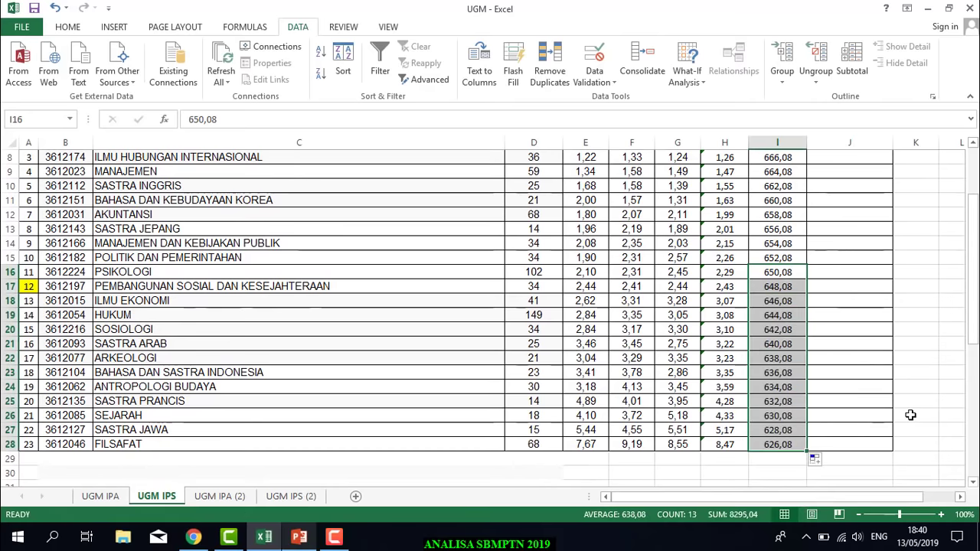
click(833, 446)
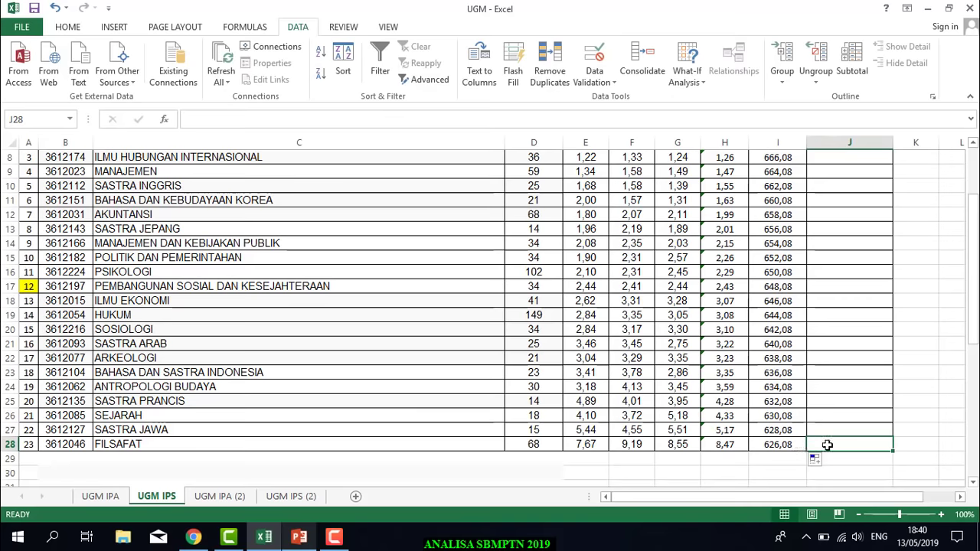
Calculate PARIWISATA's PASSING GRADE in J6 with the formula =I6-D6/2, subtracting half the DAYA TAMPUNG from RT2 PRODI.
scroll(826, 445, up, 3)
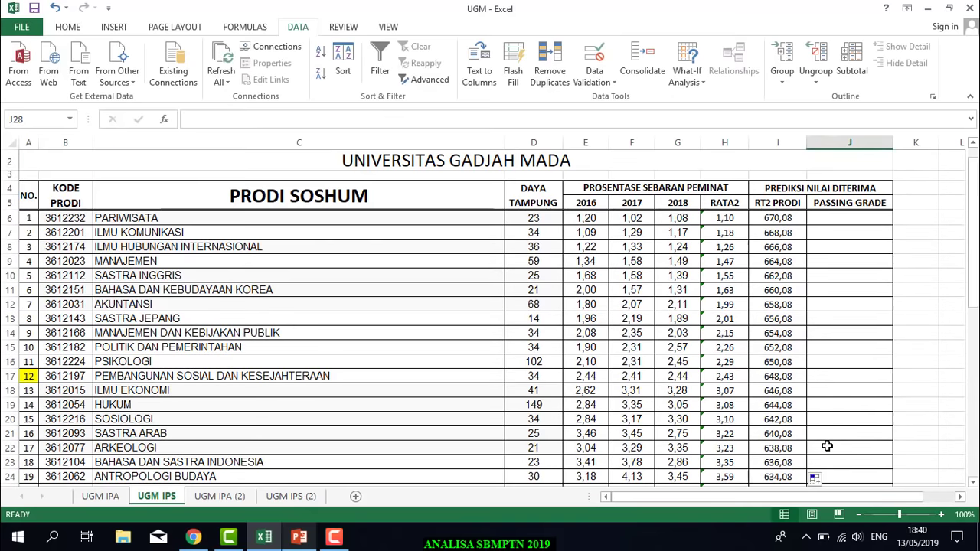
click(853, 239)
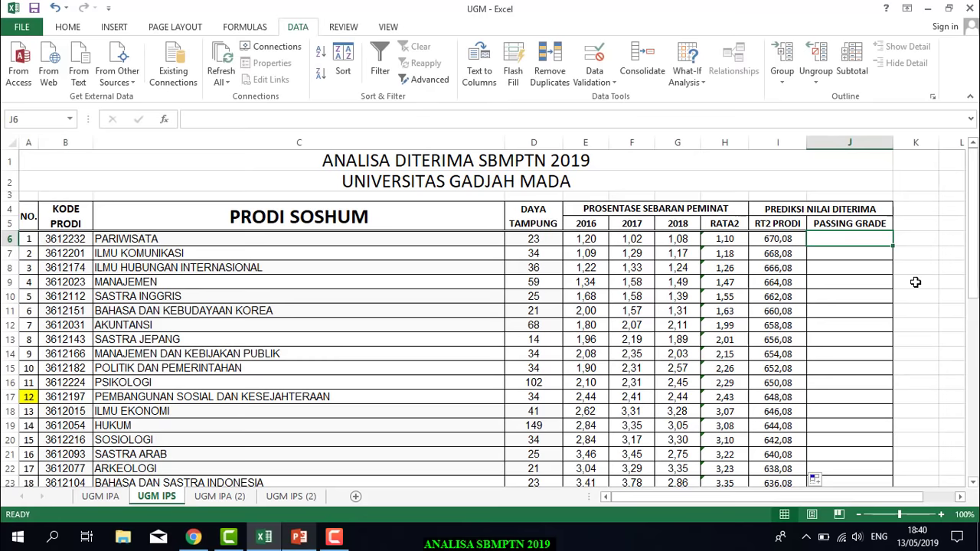
text(=)
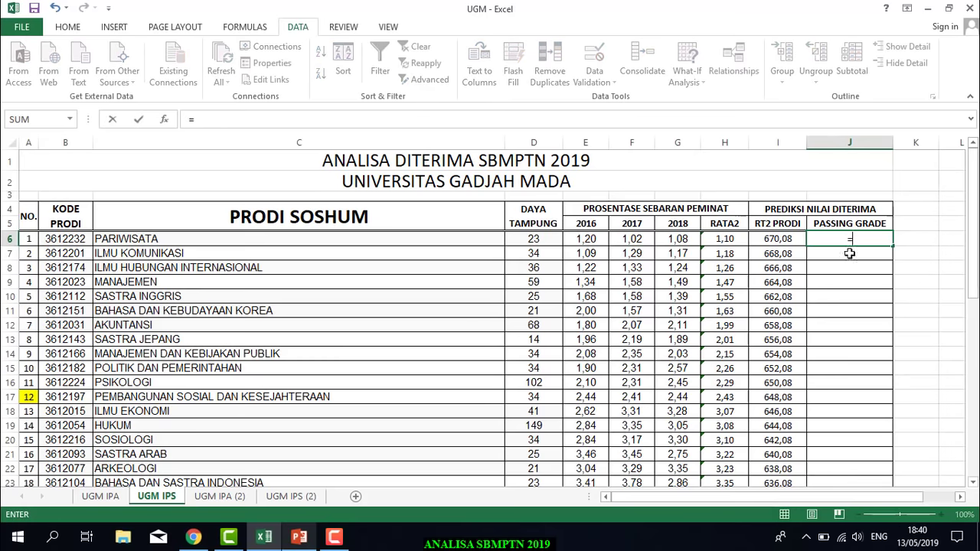
click(777, 241)
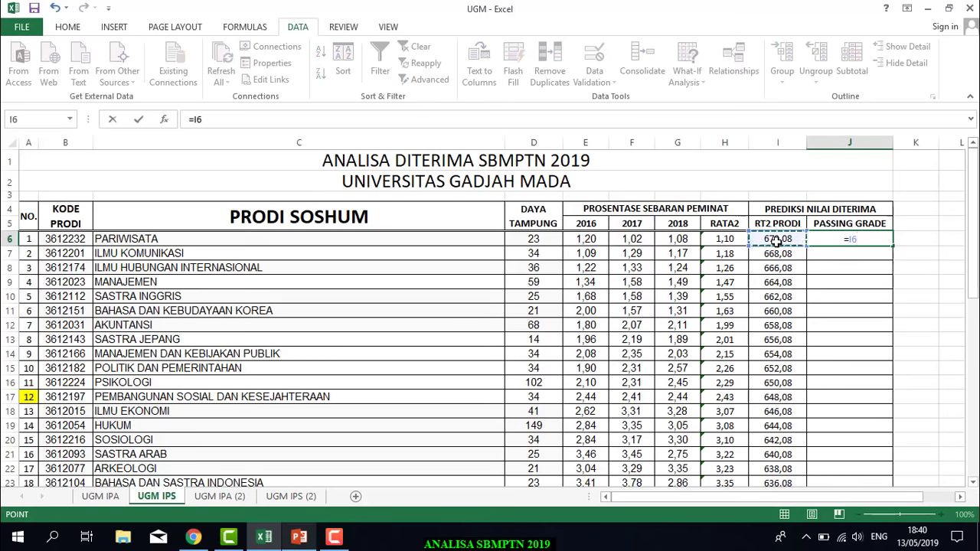
text(-)
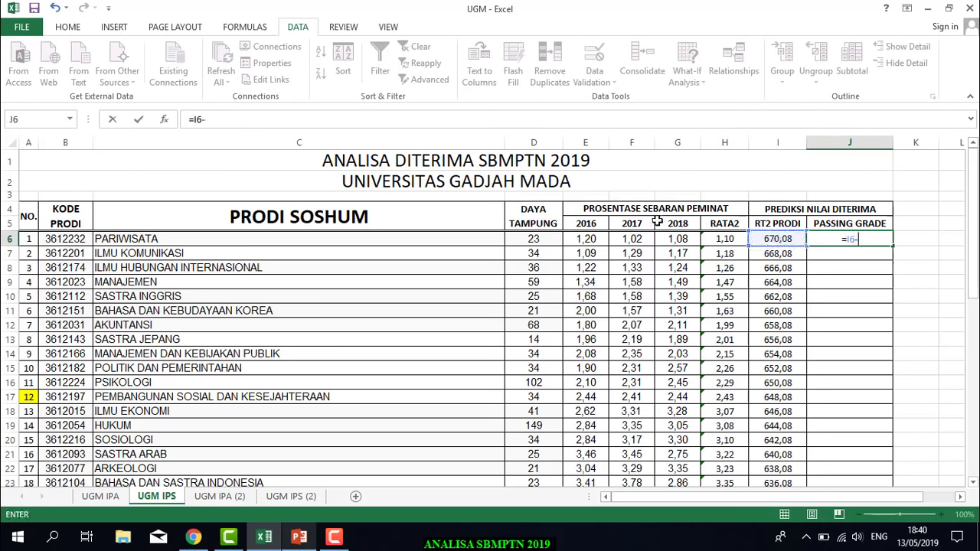
click(527, 240)
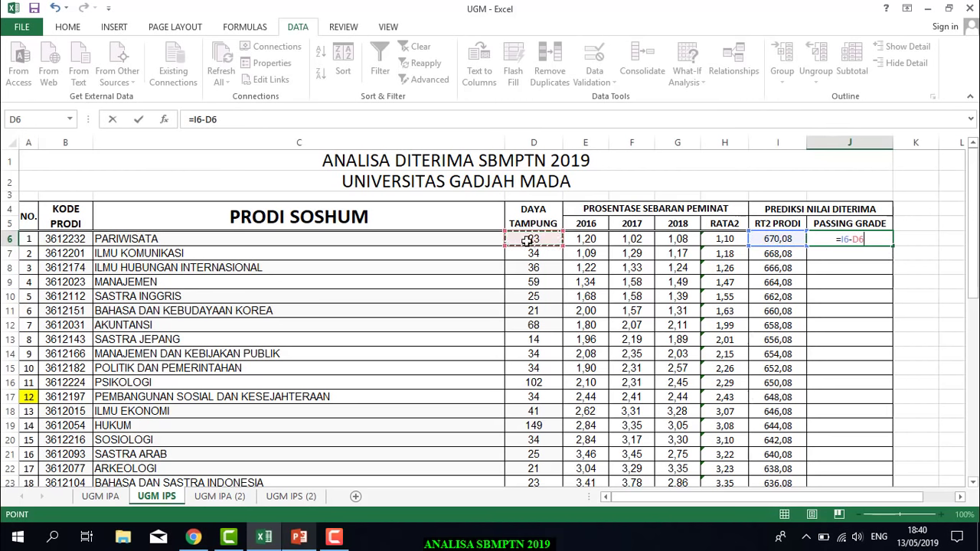
text(/2)
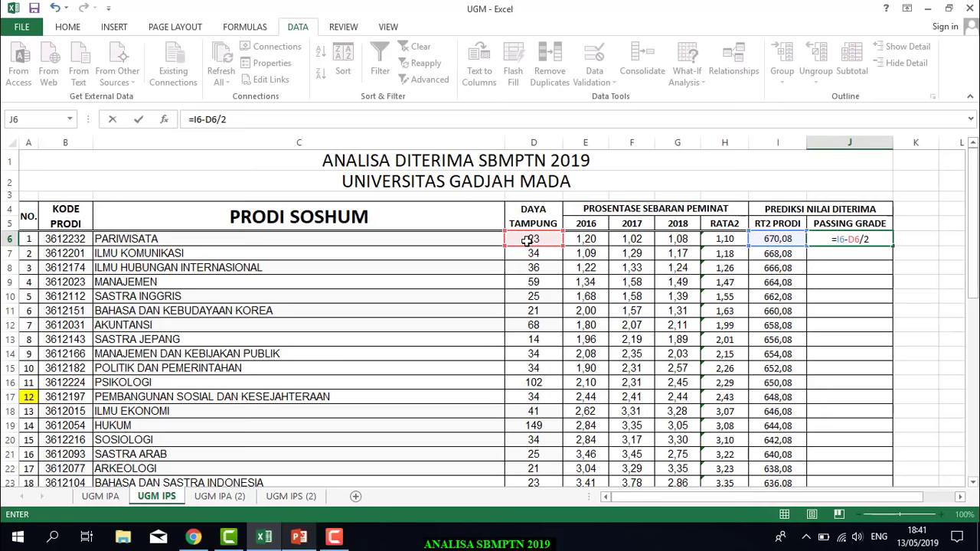
key(Return)
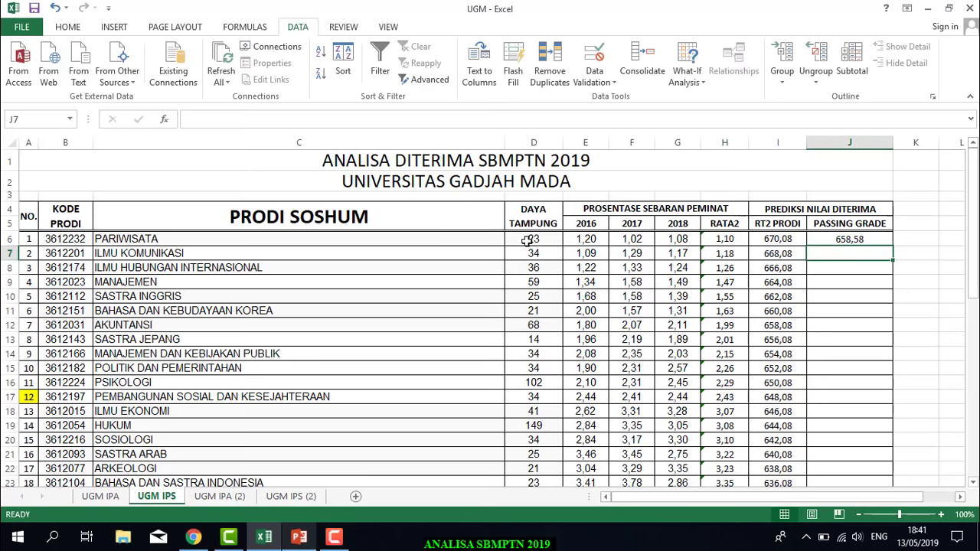
Copy the PASSING GRADE formula from J6 down through J28 for all remaining SOSHUM programmes.
click(822, 244)
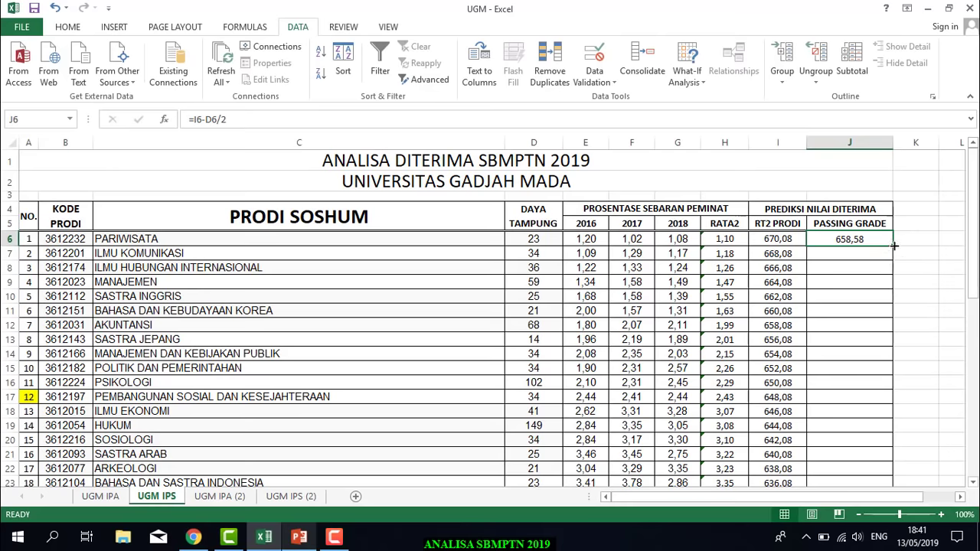
drag(893, 245, 889, 465)
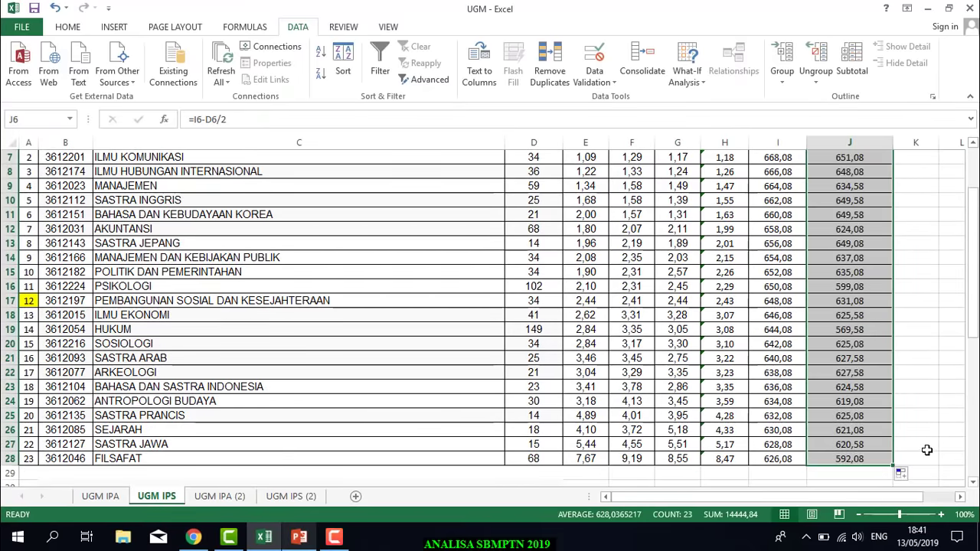
click(926, 449)
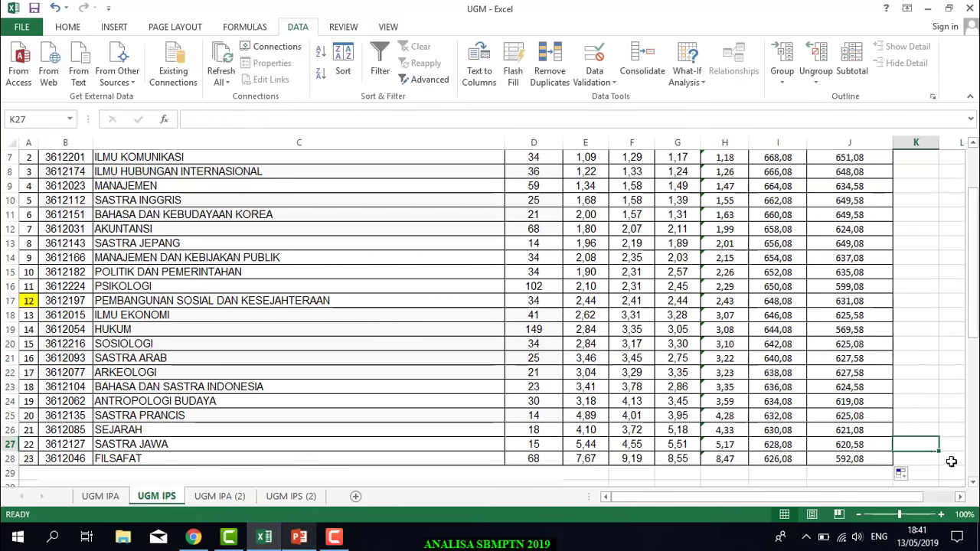
click(951, 461)
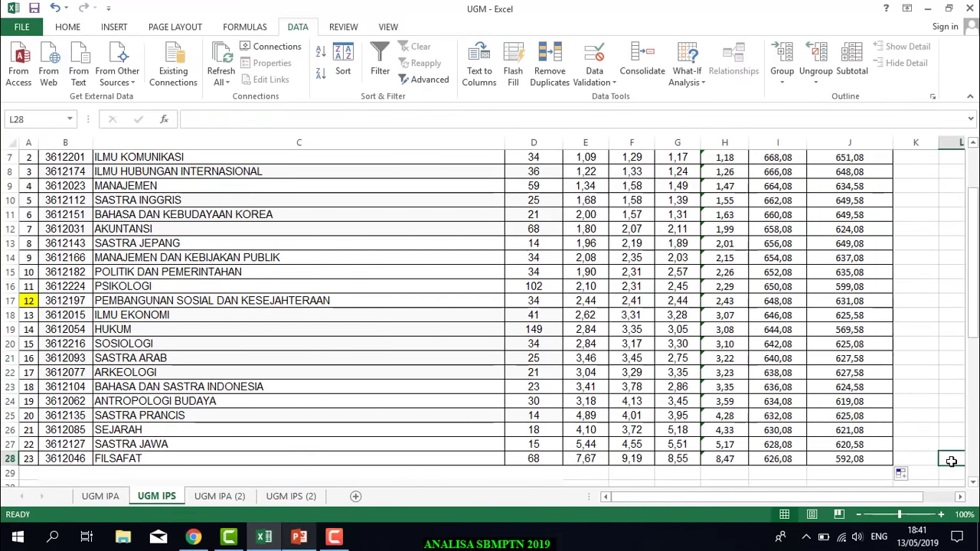
Examine the predicted passing grades of the last programme, FILSAFAT, and of the first two, PARIWISATA and ILMU KOMUNIKASI.
click(122, 460)
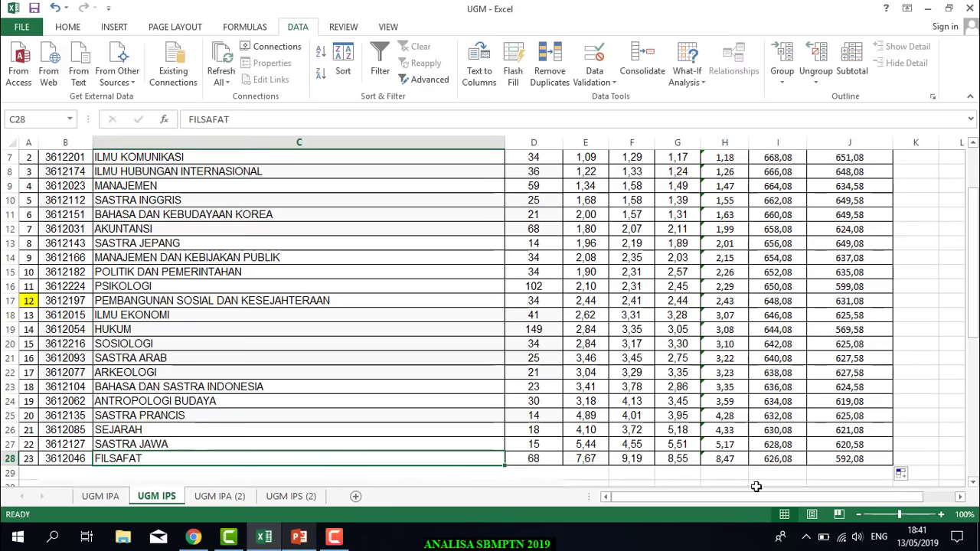
click(853, 458)
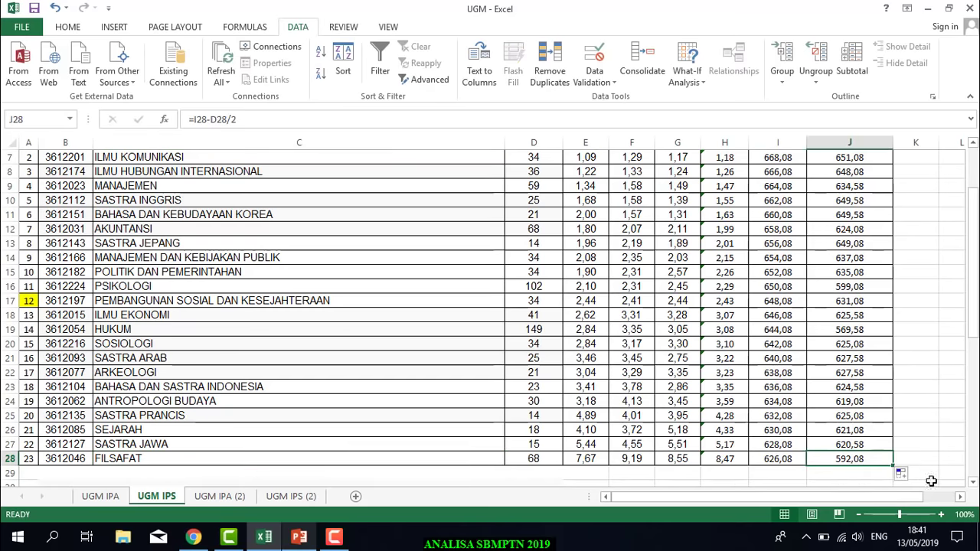
click(943, 433)
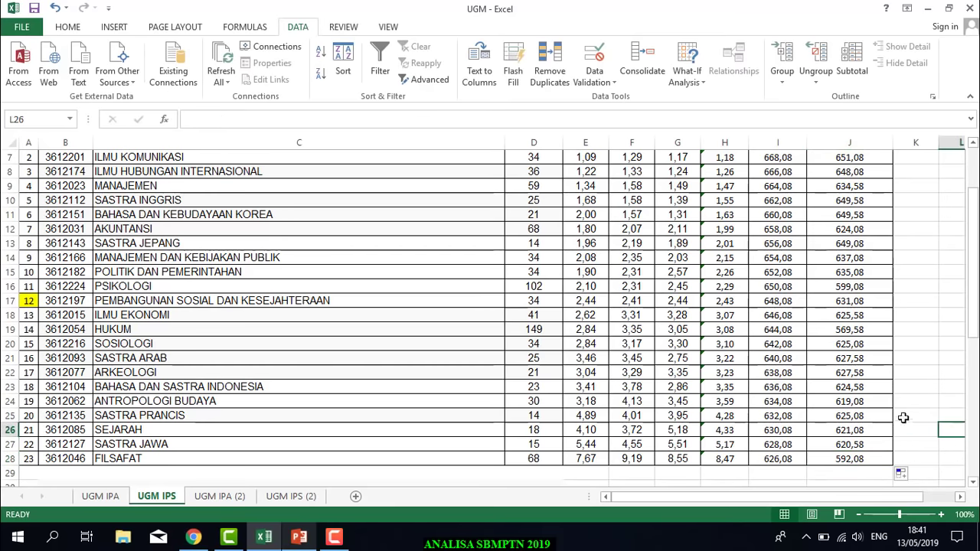
scroll(902, 415, up, 2)
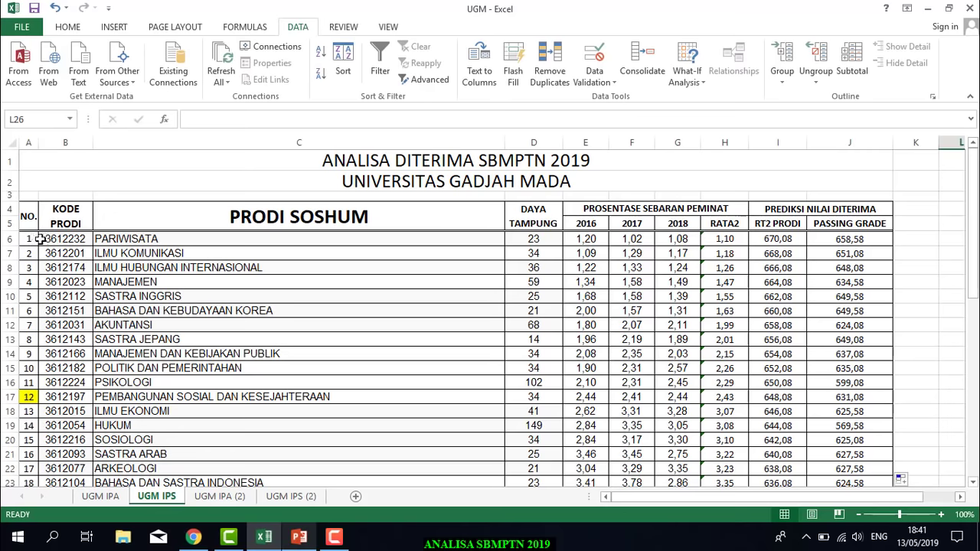
click(166, 239)
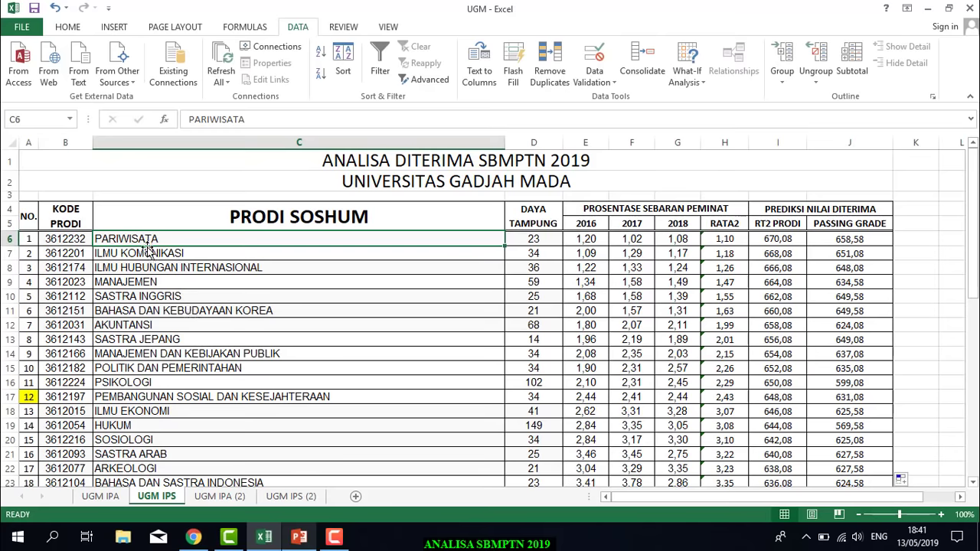
scroll(192, 293, down, 1)
scroll(192, 293, up, 1)
click(815, 242)
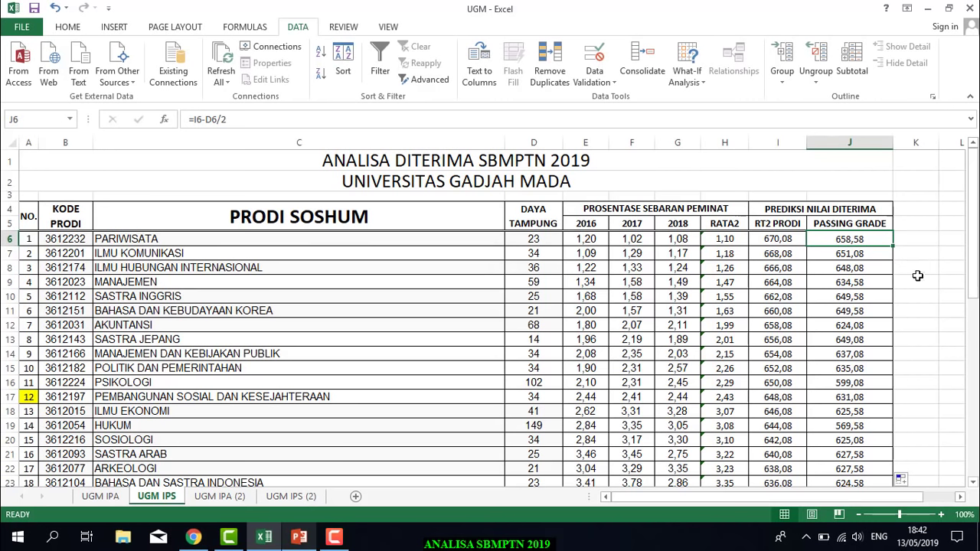
click(865, 254)
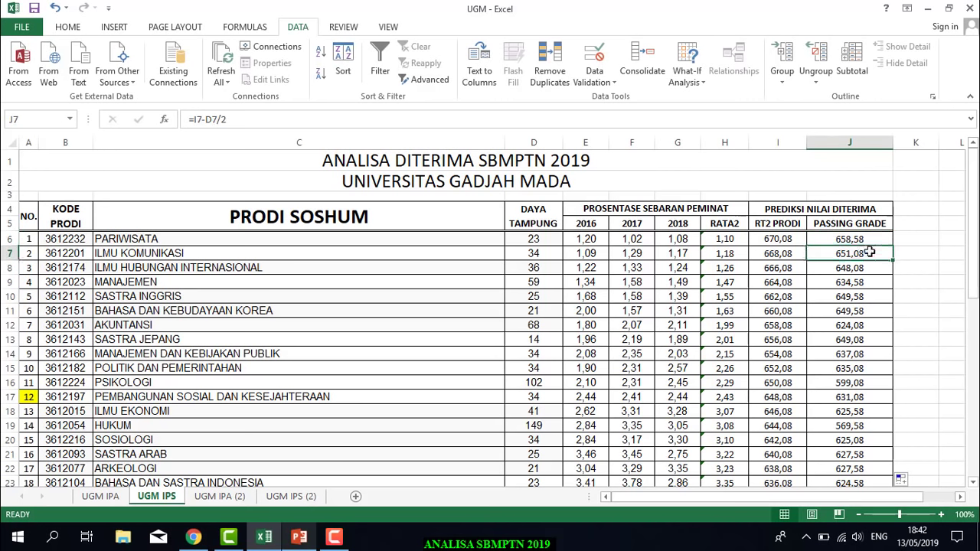
click(910, 240)
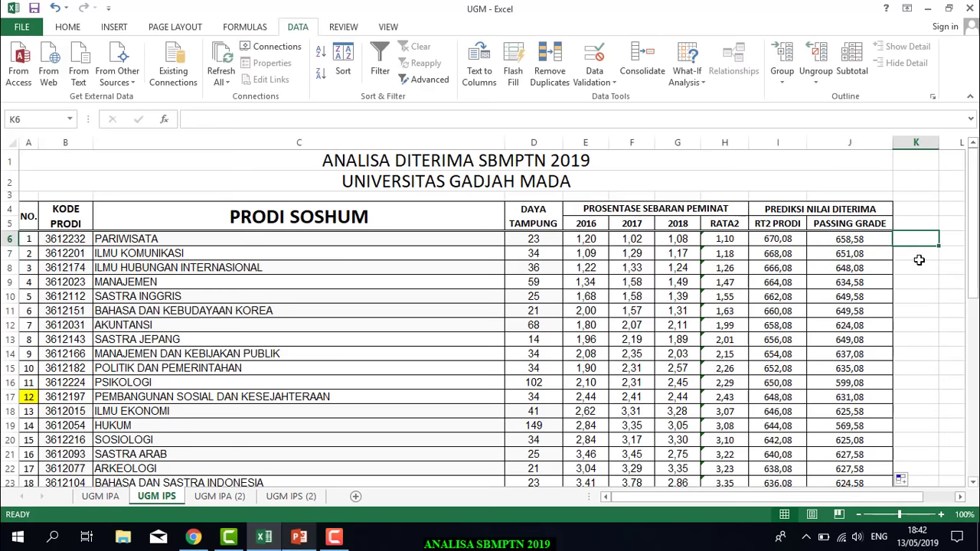